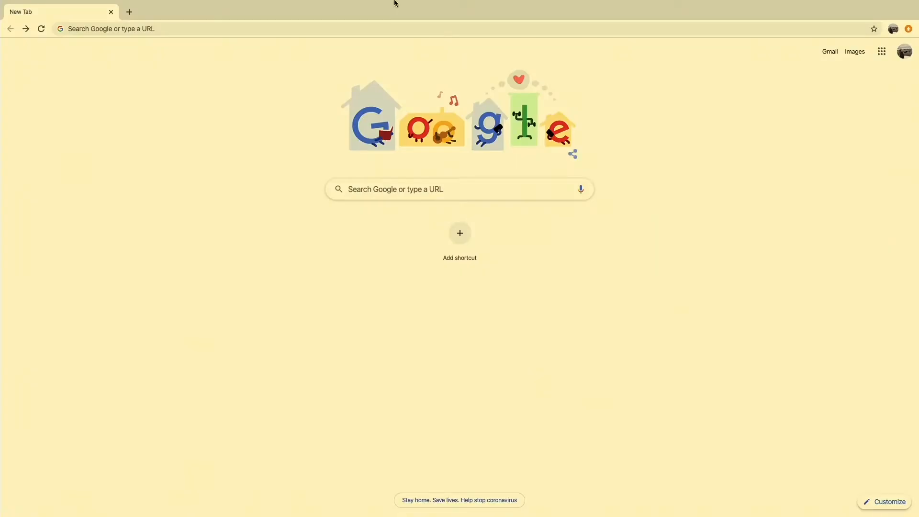
Step: Search Google for noteflight and open the Noteflight website from the results
left_click(382, 196)
type("NOT")
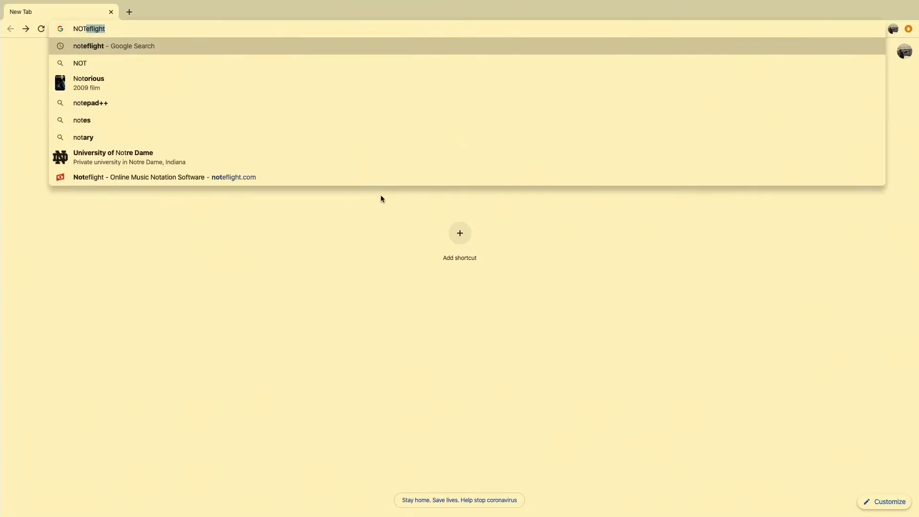
type("EF")
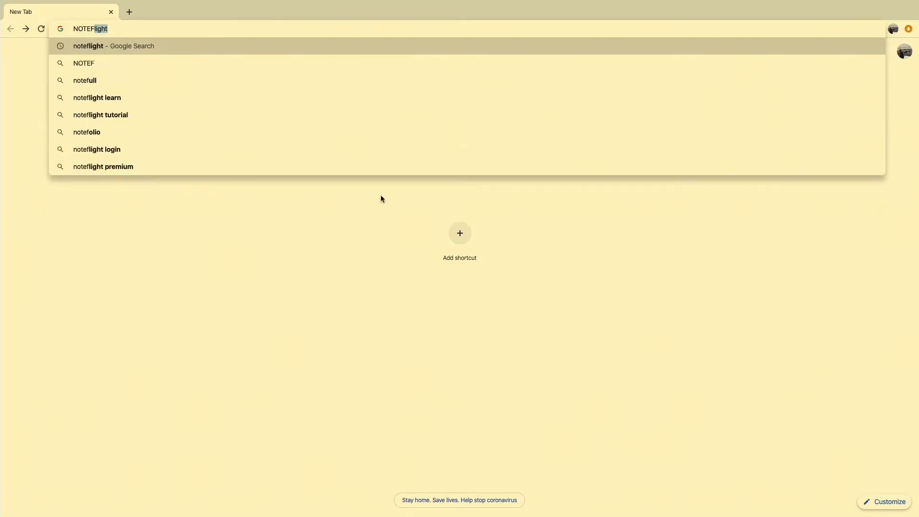
type("LIGHT")
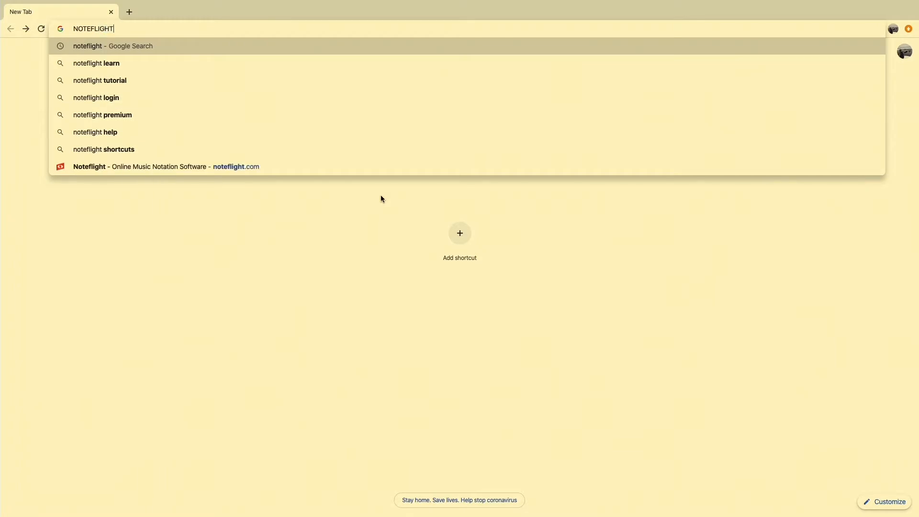
key("Return")
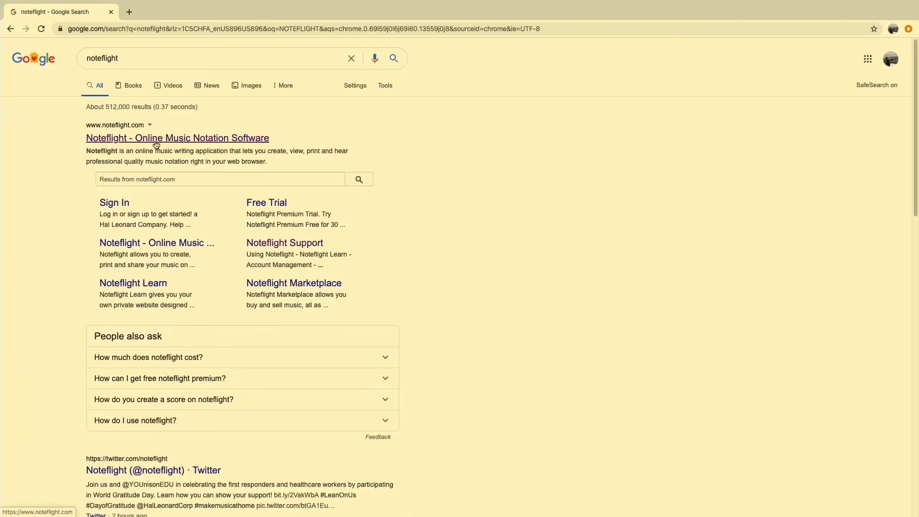
left_click(214, 143)
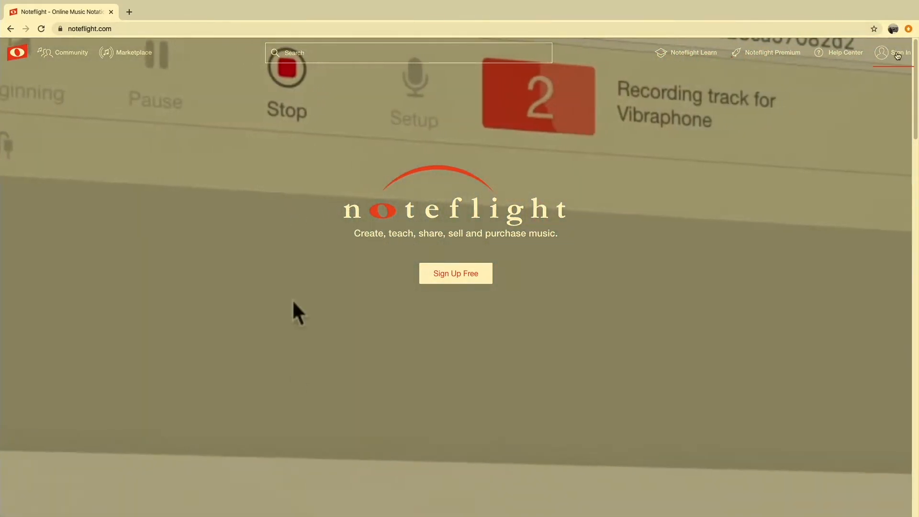
Step: Sign in to Noteflight using the Google account
left_click(898, 55)
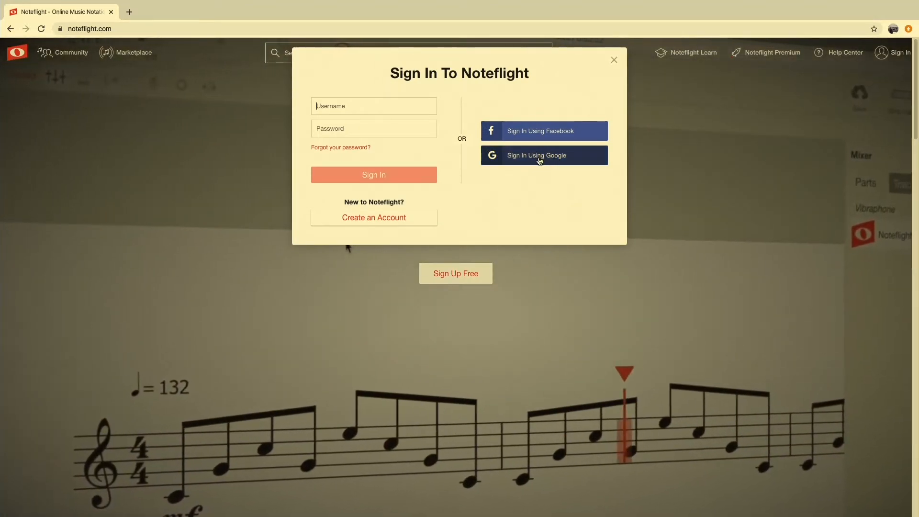
left_click(539, 160)
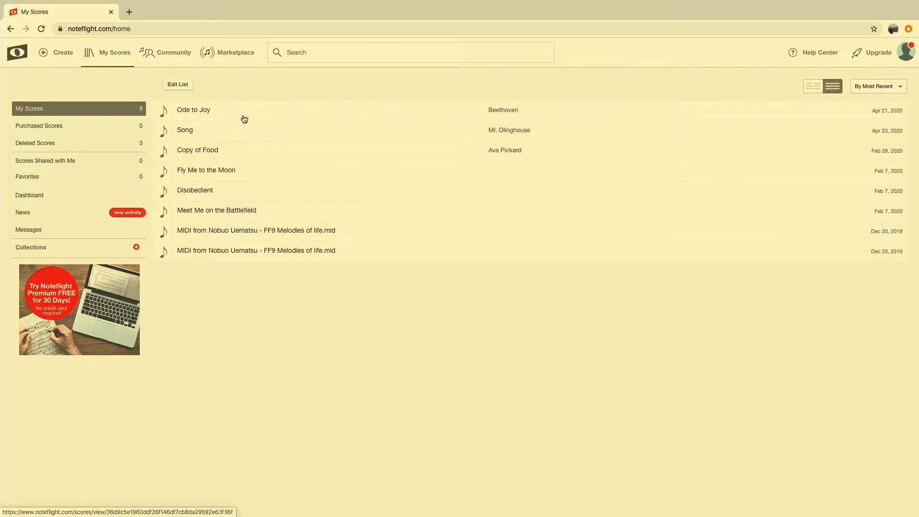
Step: Delete the scores "Ode to Joy" and "Song" from the My Scores list
left_click(176, 88)
left_click(164, 105)
left_click(163, 126)
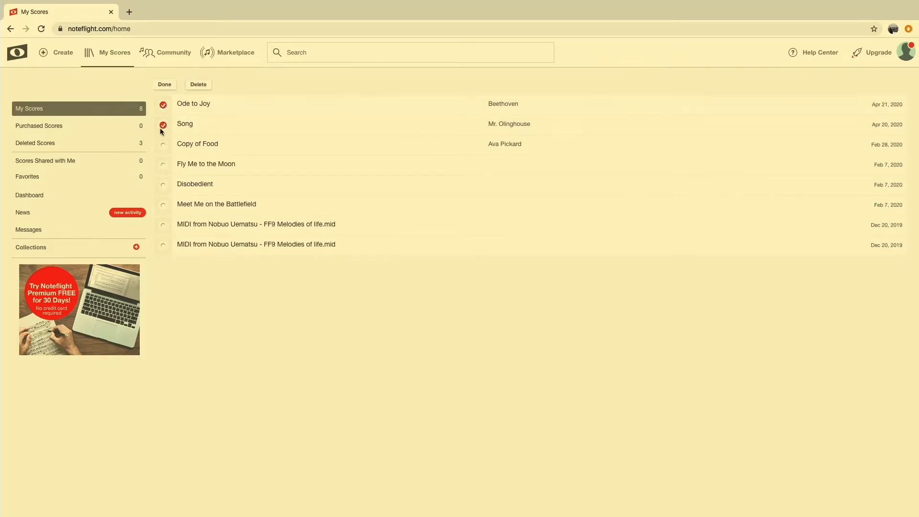
left_click(203, 86)
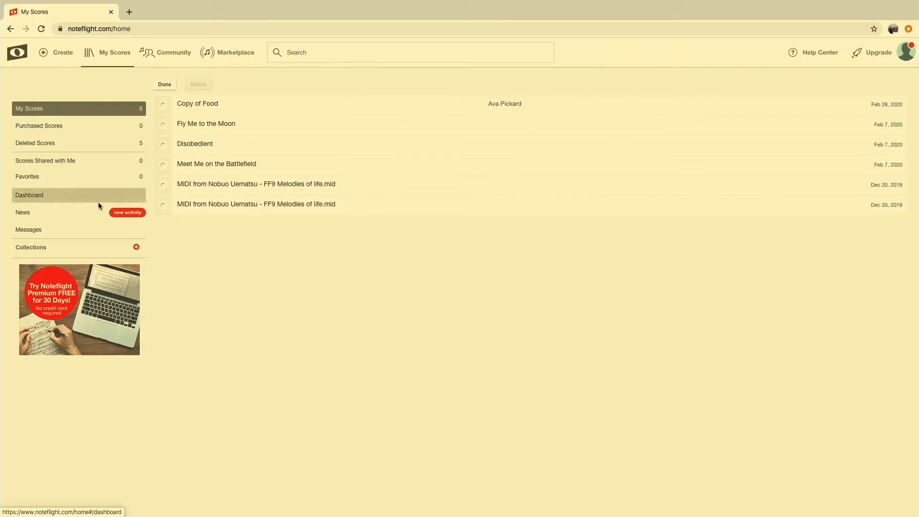
Step: Create a new score starting from a blank score sheet
left_click(62, 58)
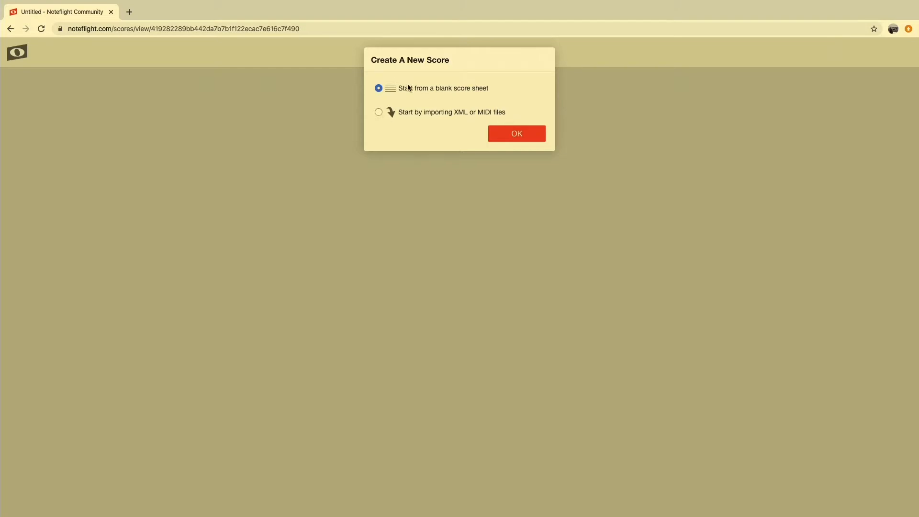
left_click(532, 136)
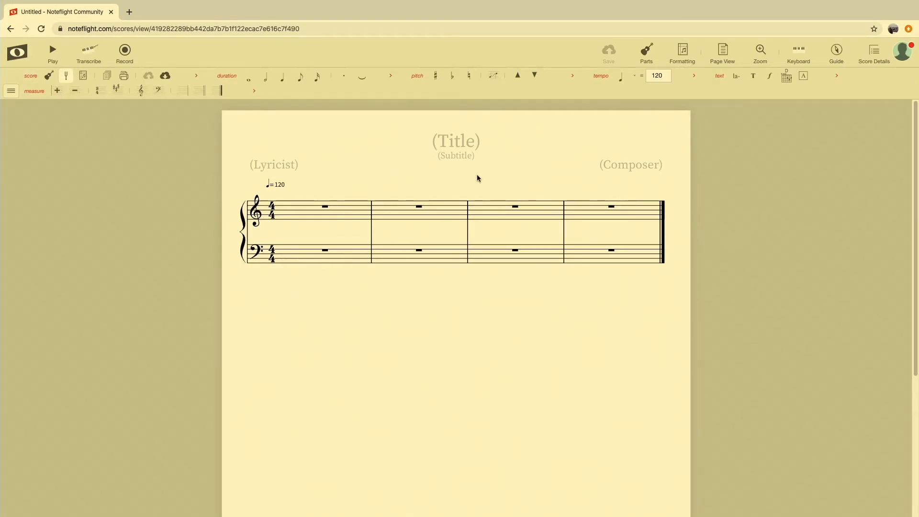
Step: Fill in the score heading with the title SCALES, the subtitle Major Scale and the composer's name
left_click(470, 146)
type("SCALES")
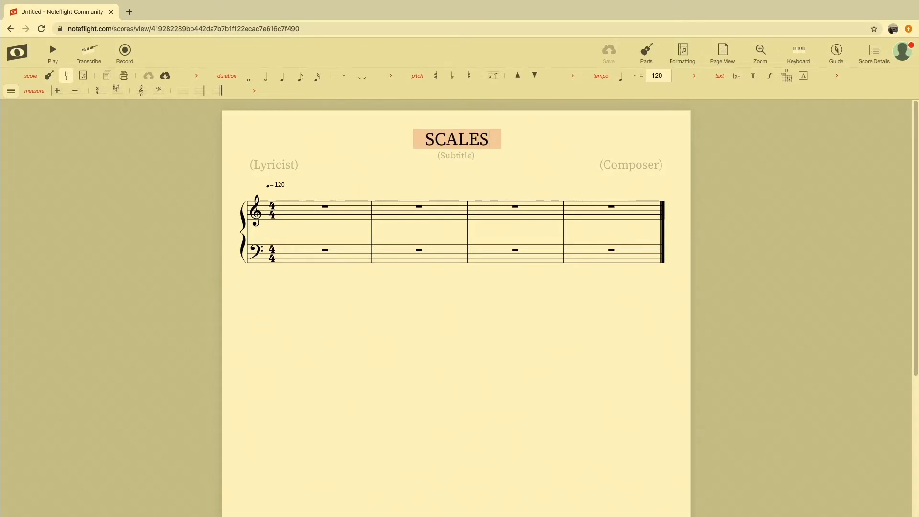
left_click(461, 153)
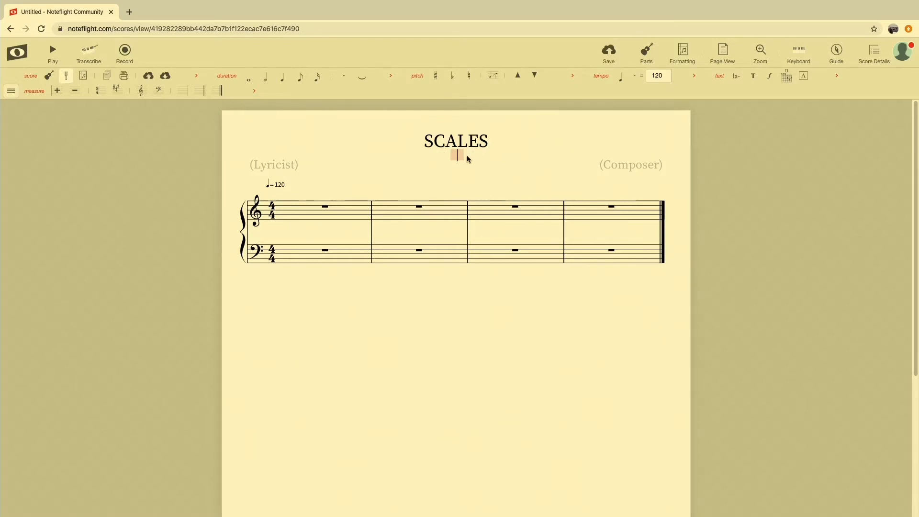
type("Major Scale")
left_click(613, 164)
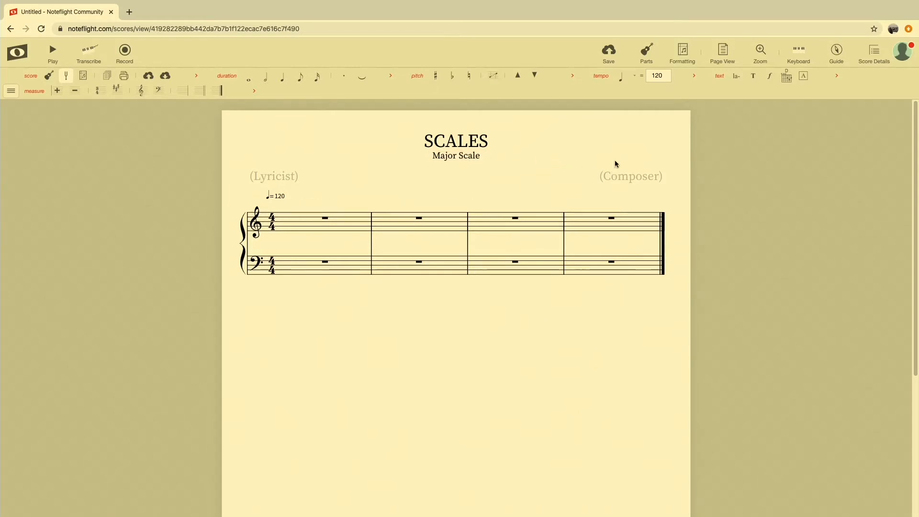
left_click(624, 179)
type("Mr. Olinghouse")
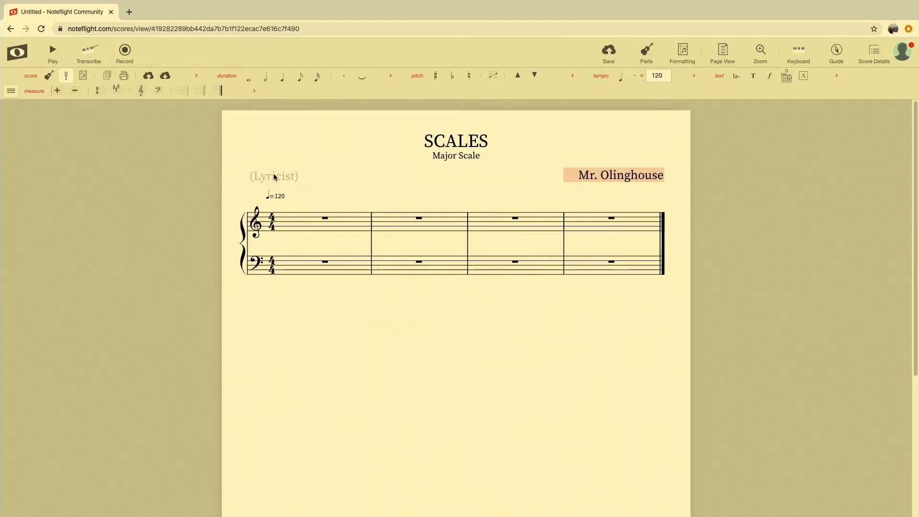
left_click(283, 199)
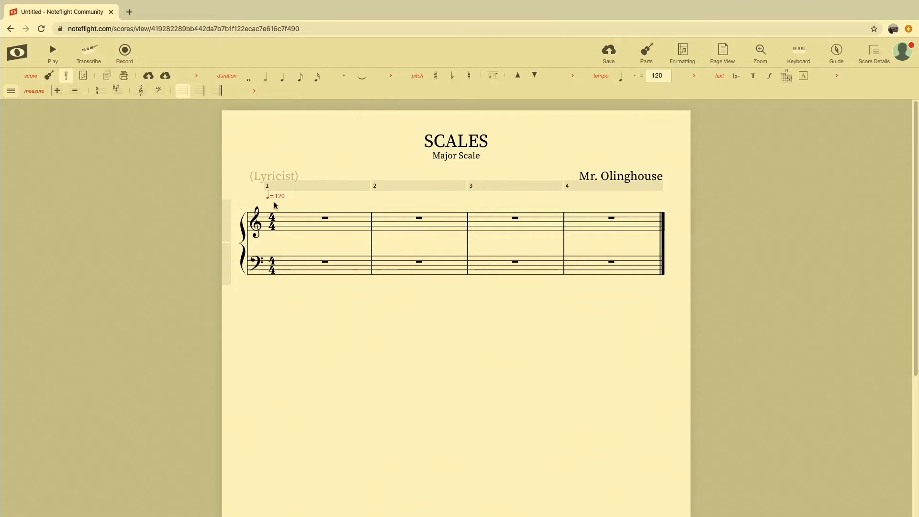
left_click(256, 221)
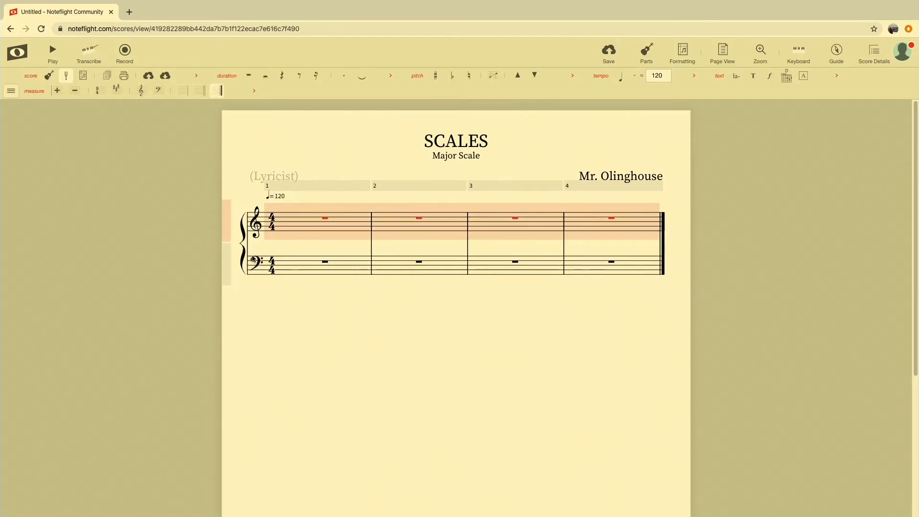
left_click(294, 266)
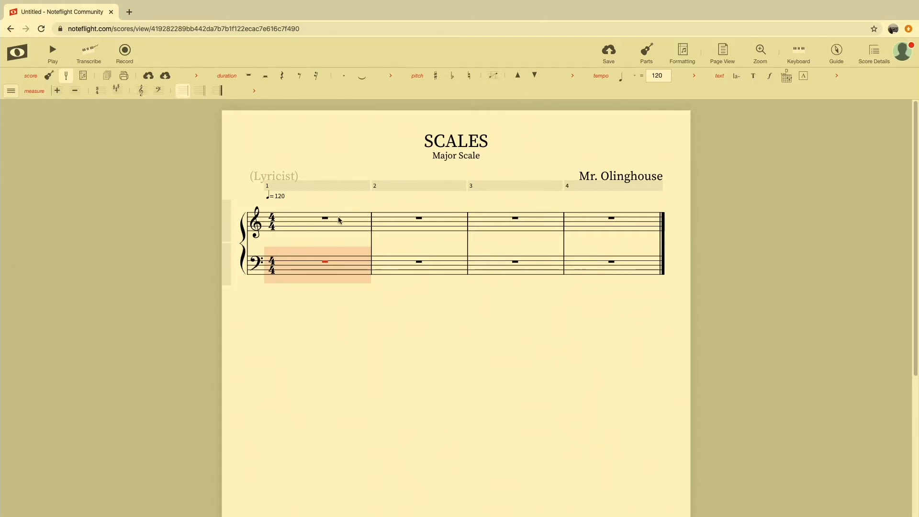
Step: Enter an ascending C major scale in quarter notes from middle C across measures 1 and 2 of the treble staff
left_click(324, 219)
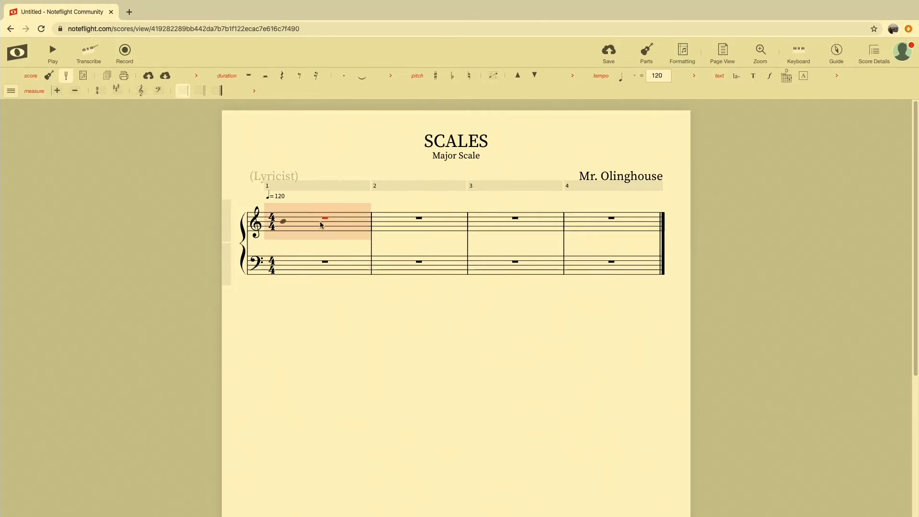
left_click(283, 234)
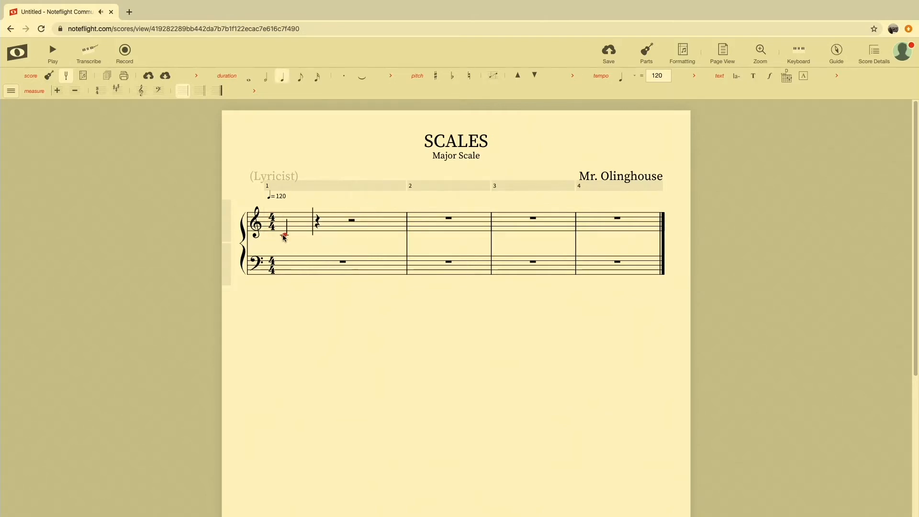
left_click(317, 232)
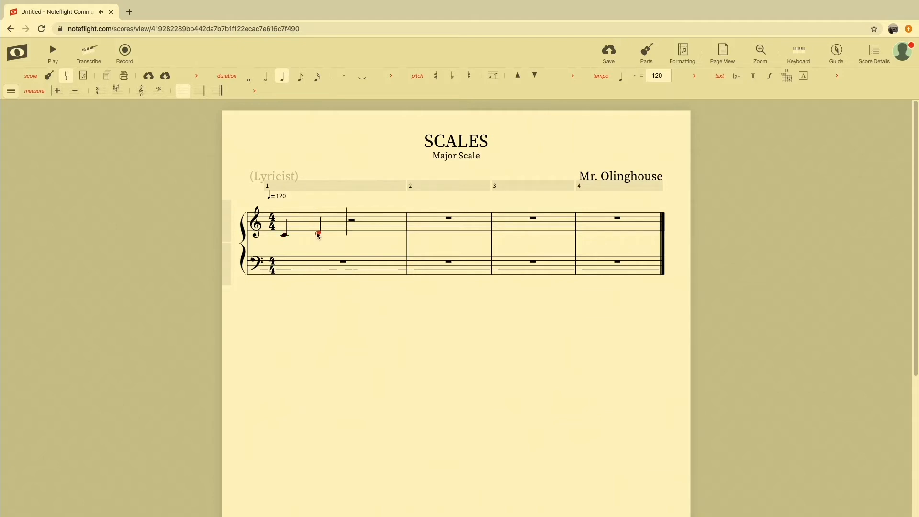
left_click(348, 230)
left_click(382, 228)
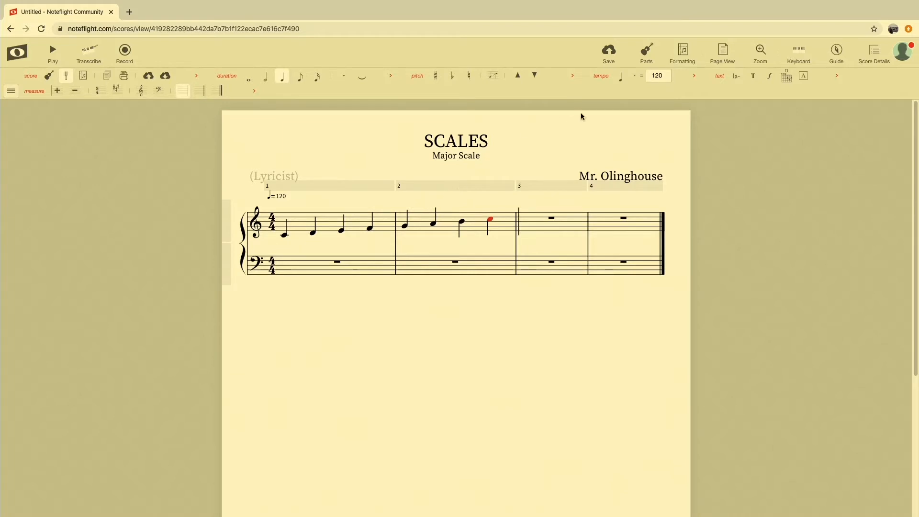
Step: Using the on-screen piano keyboard, enter the descending quarter notes from C5 to C4 in measures 3 and 4 of the treble staff
left_click(799, 64)
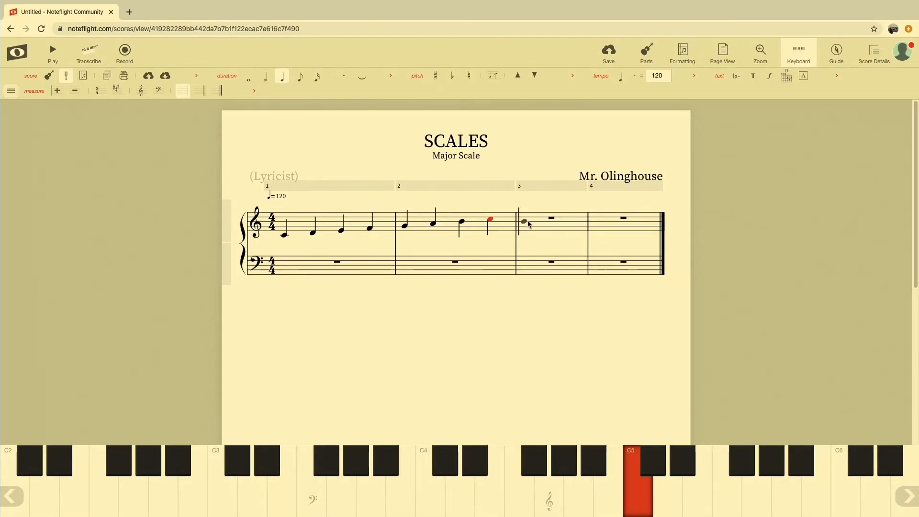
left_click(639, 493)
left_click(614, 501)
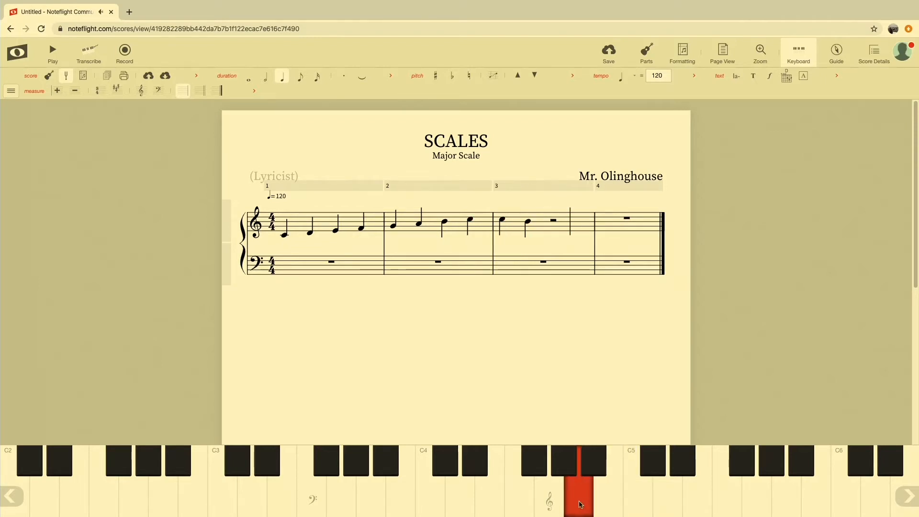
left_click(585, 505)
left_click(548, 499)
left_click(520, 499)
left_click(489, 499)
left_click(467, 497)
left_click(435, 497)
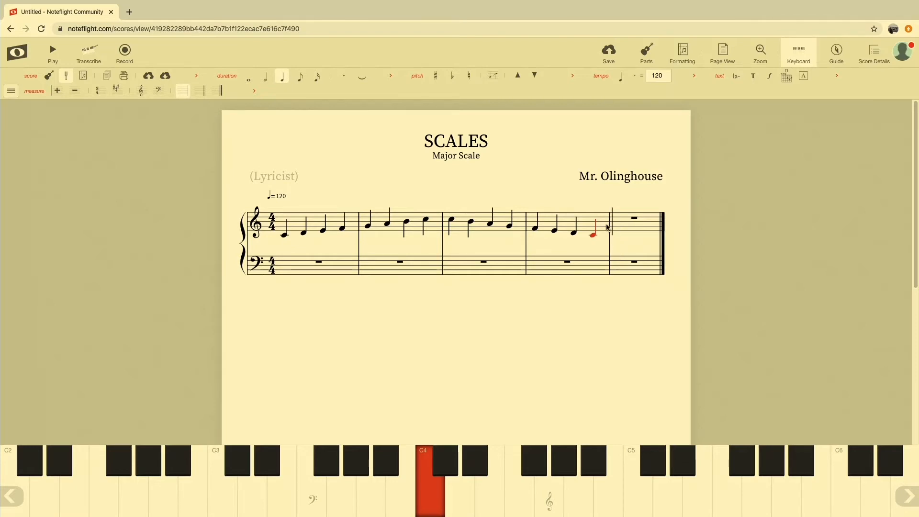
Step: Step through the entered treble notes one at a time, ending on the first C in measure 1
key("Left")
key("Left")
key("Left")
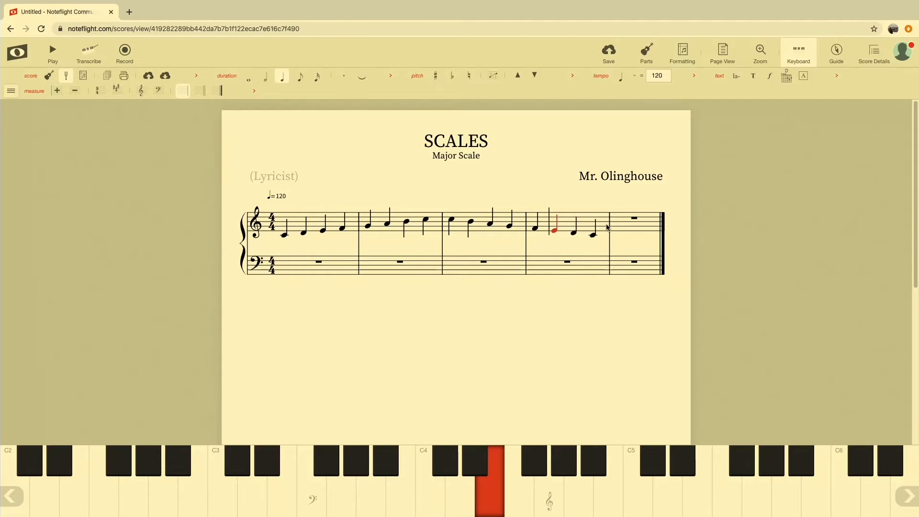
key("Left")
key("Left")
key("Right")
key("Right")
key("Right")
key("Right")
key("Right")
key("Left")
key("Left")
key("Left")
key("Left")
key("Left")
key("Left")
key("Left")
key("Left")
key("Left")
key("Left")
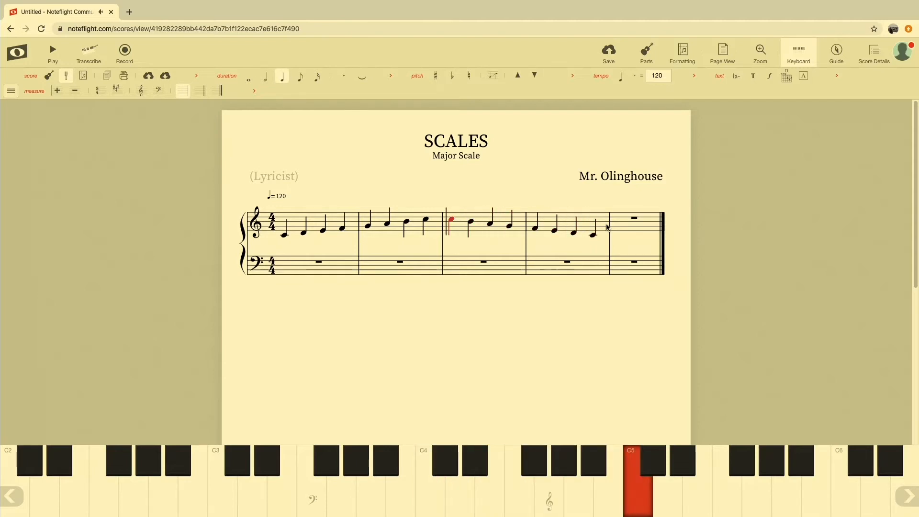
key("Left")
key("Left")
key("Left")
key("Left")
key("Left")
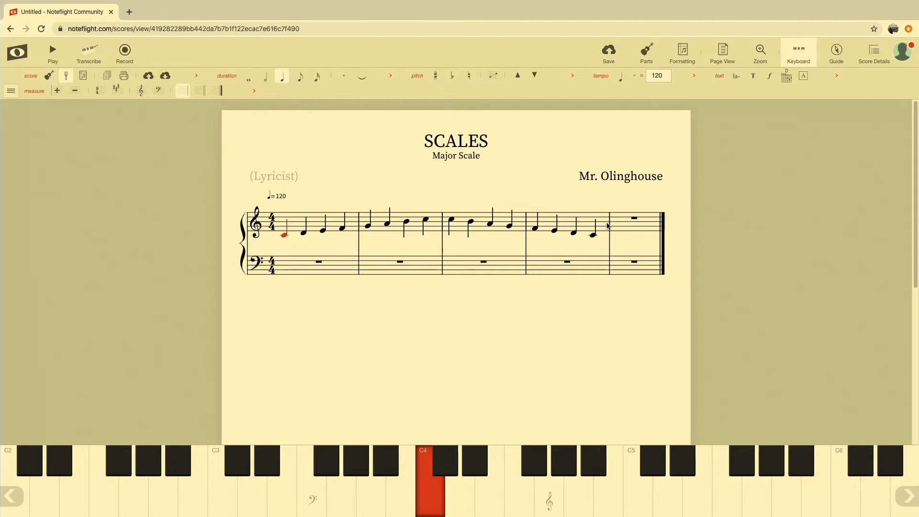
Step: Play the scale back from the first note in measure 1
right_click(281, 231)
left_click(314, 197)
key("space")
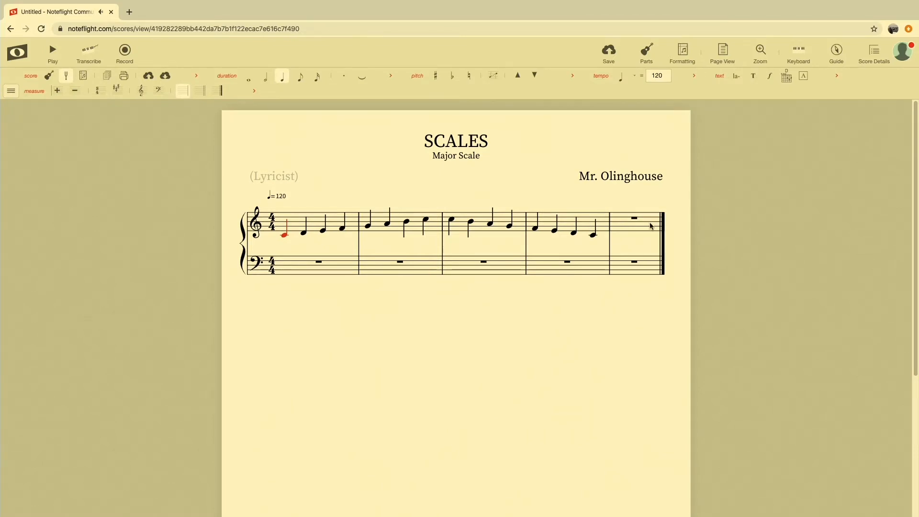
Step: Add four middle C quarter notes to measure 5 of the treble staff
left_click(651, 225)
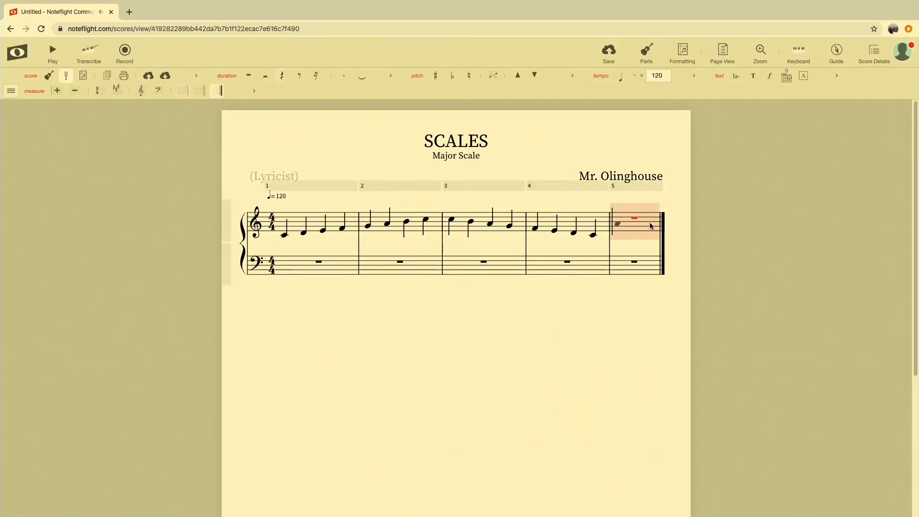
left_click(618, 234)
left_click(617, 237)
left_click(617, 237)
left_click(617, 235)
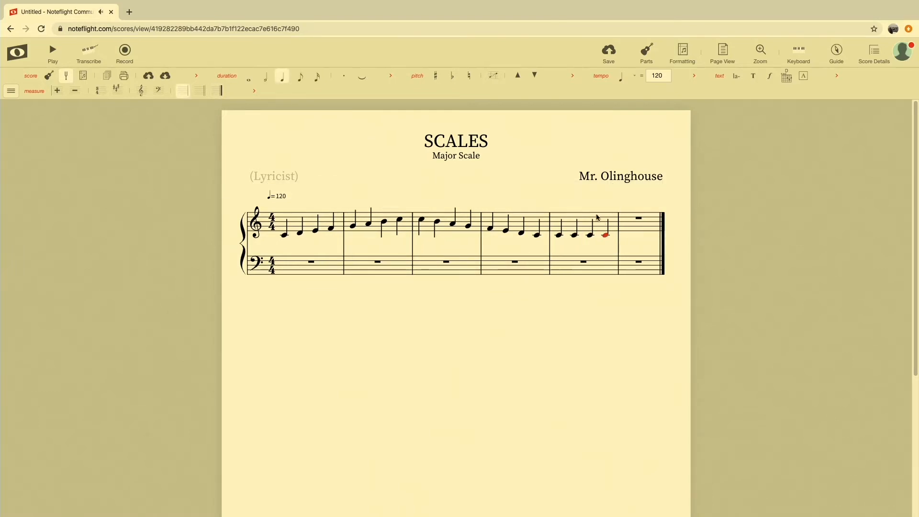
Step: Delete the empty measure 6 at the end of the score
left_click(632, 220)
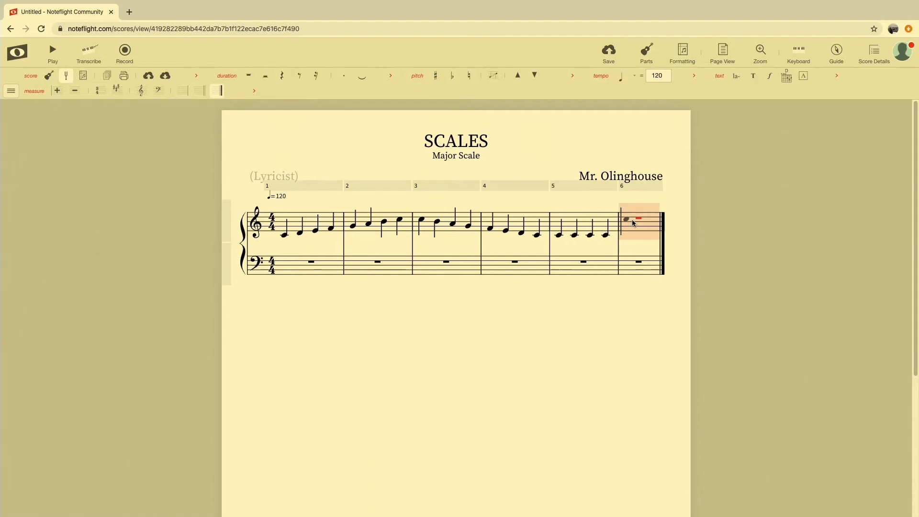
left_click(640, 186)
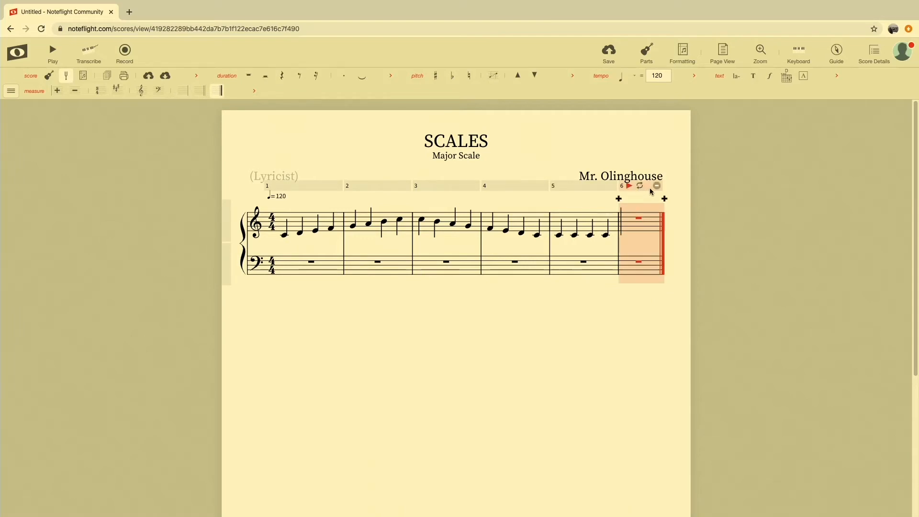
left_click(657, 187)
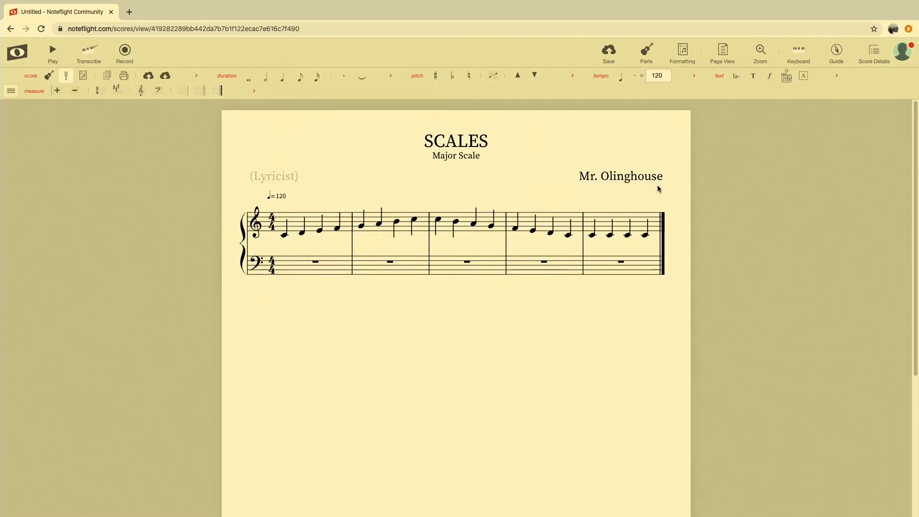
Step: Delete measure 5 with its four middle C notes from the end of the score
left_click(644, 222)
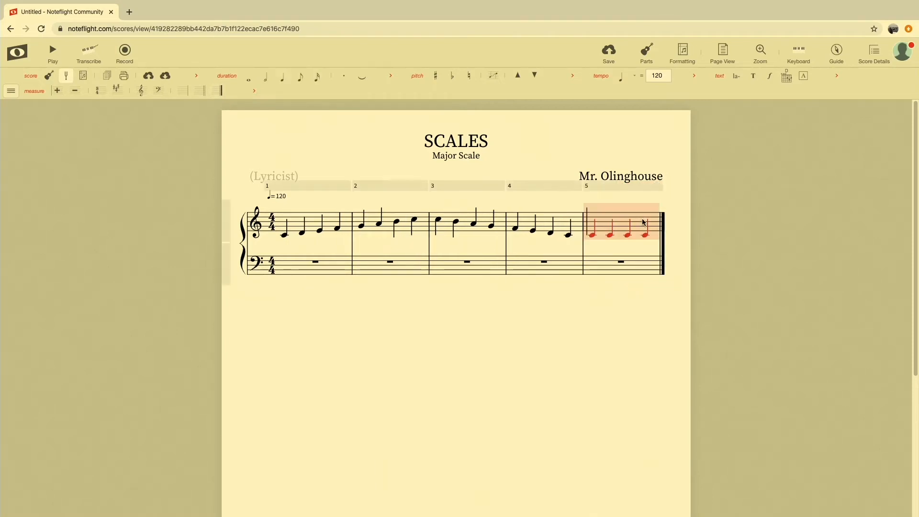
left_click(655, 186)
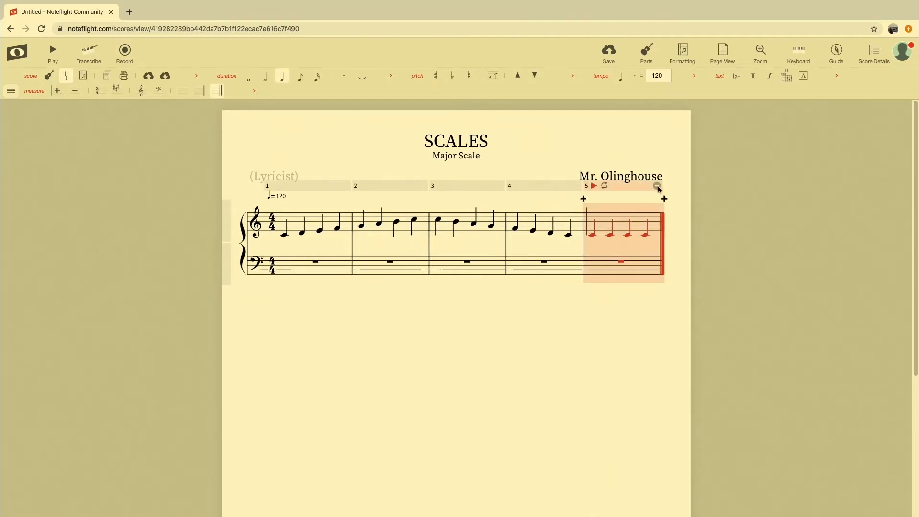
left_click(658, 187)
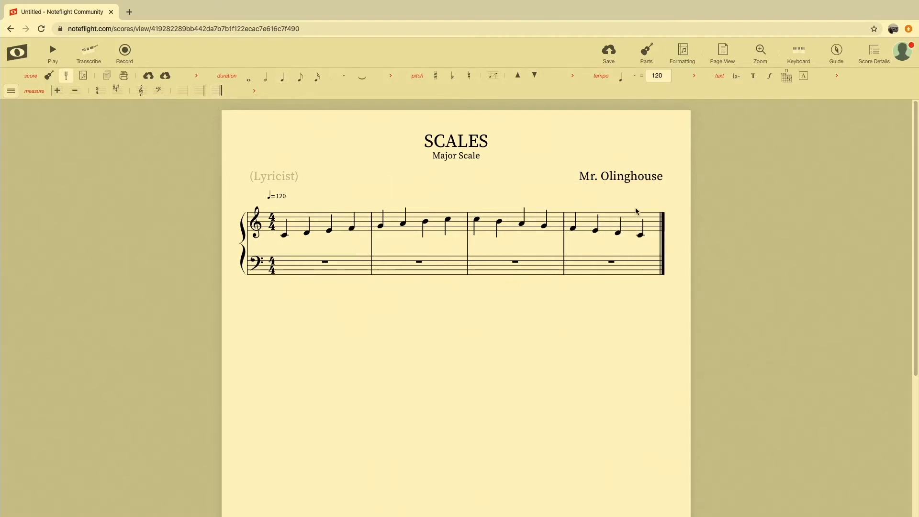
Step: Copy all four measures of the treble staff and paste them into the bass staff starting at measure 1
left_click(469, 219)
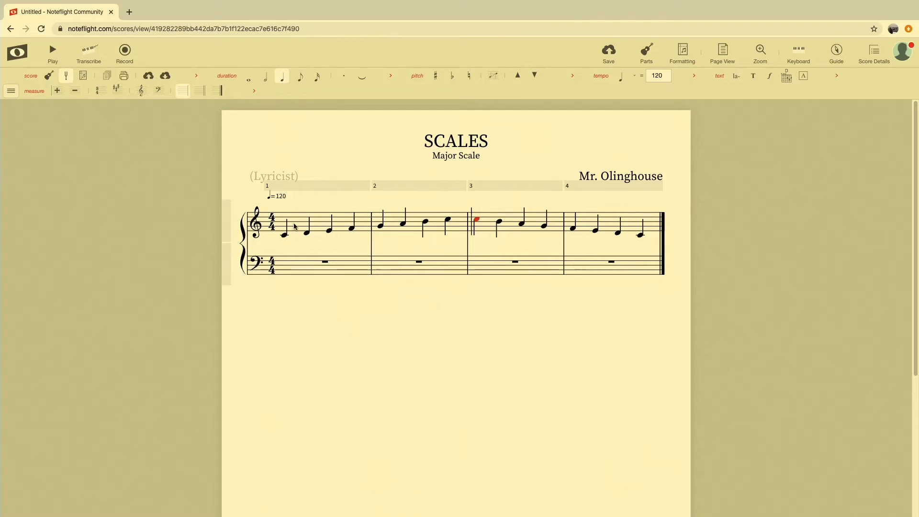
left_click(323, 224)
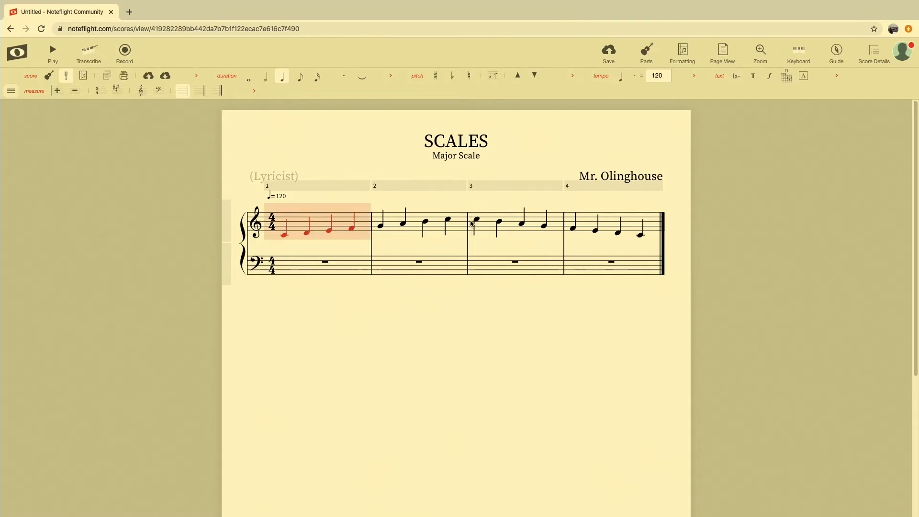
left_click(395, 221)
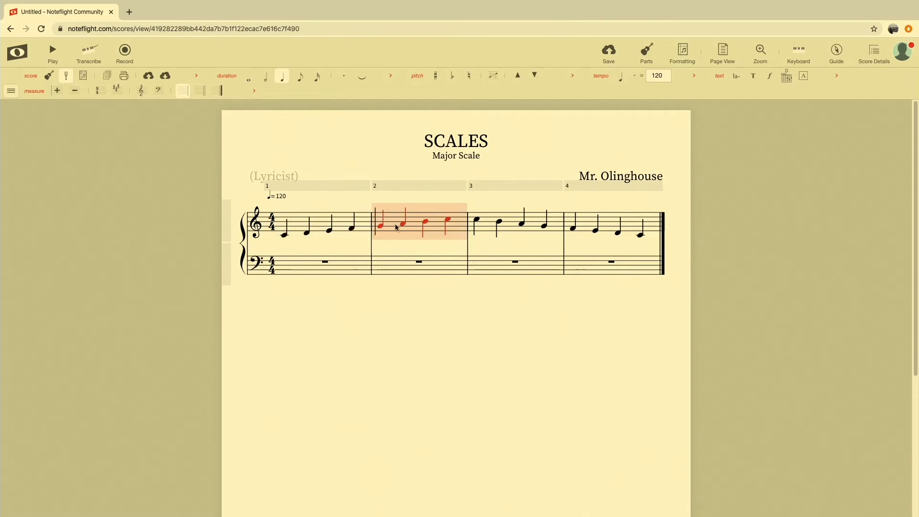
left_click(331, 232)
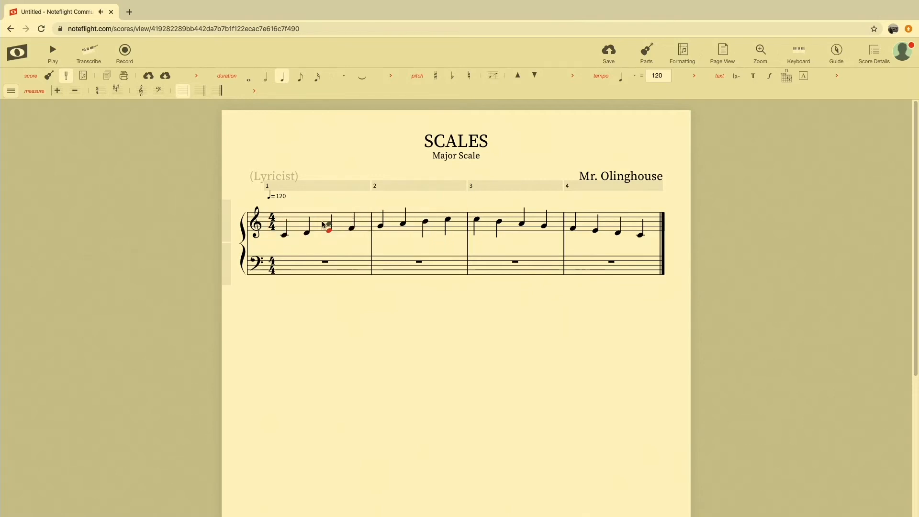
left_click(320, 223)
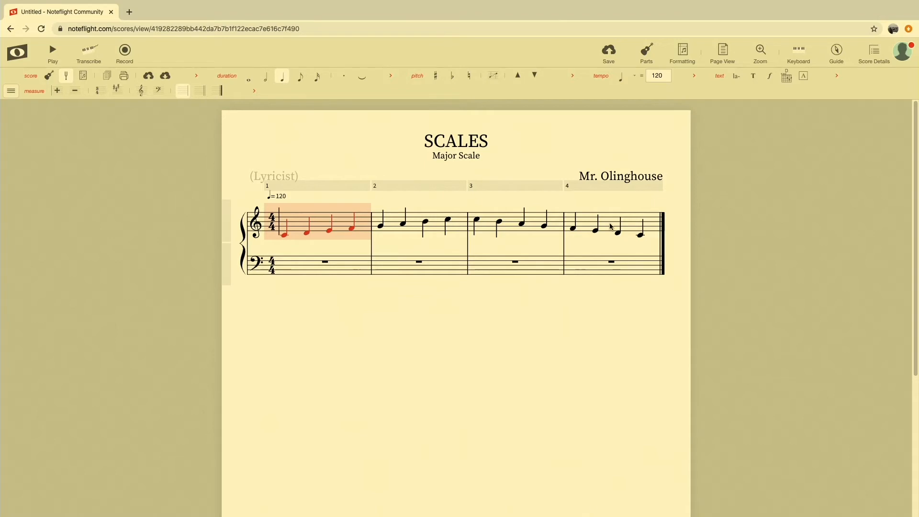
left_click(637, 226, "shift")
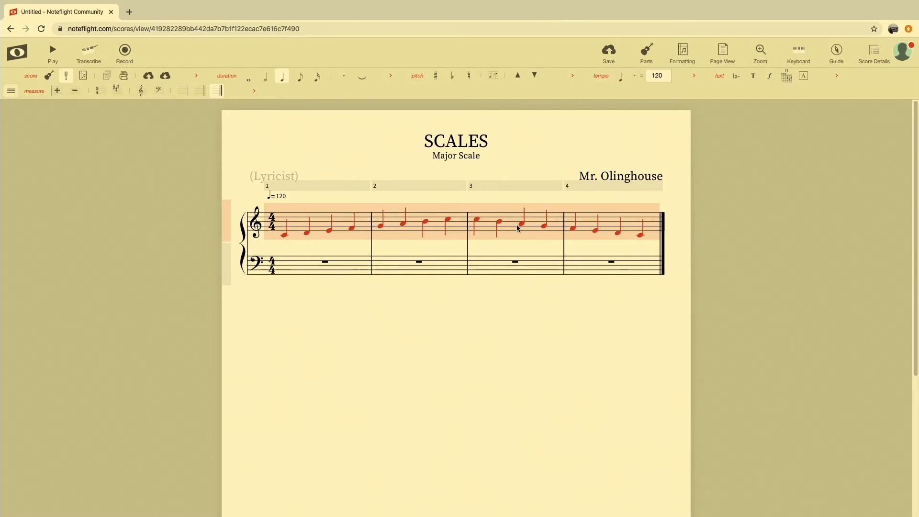
right_click(493, 219)
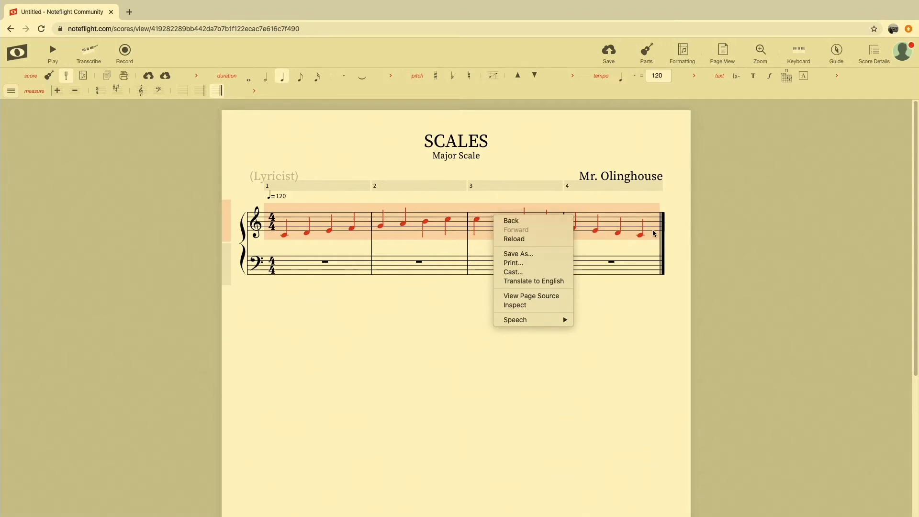
left_click(731, 219)
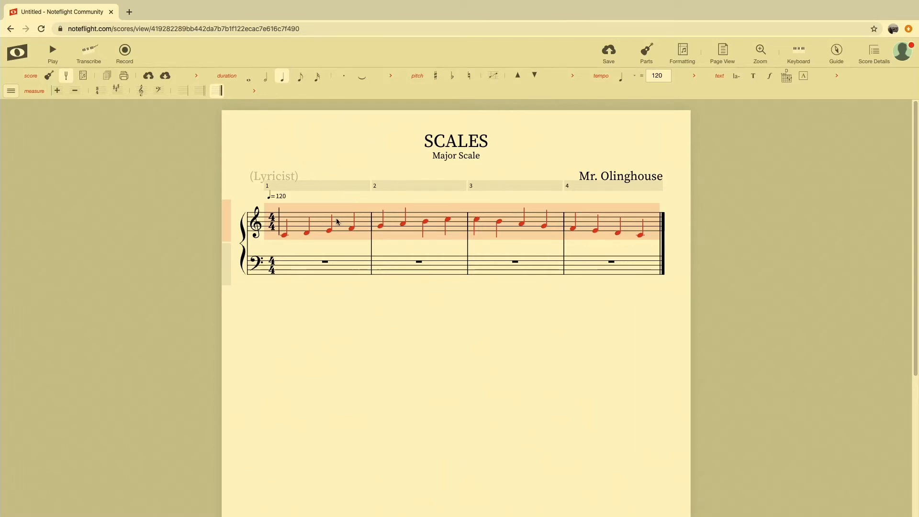
left_click(311, 265)
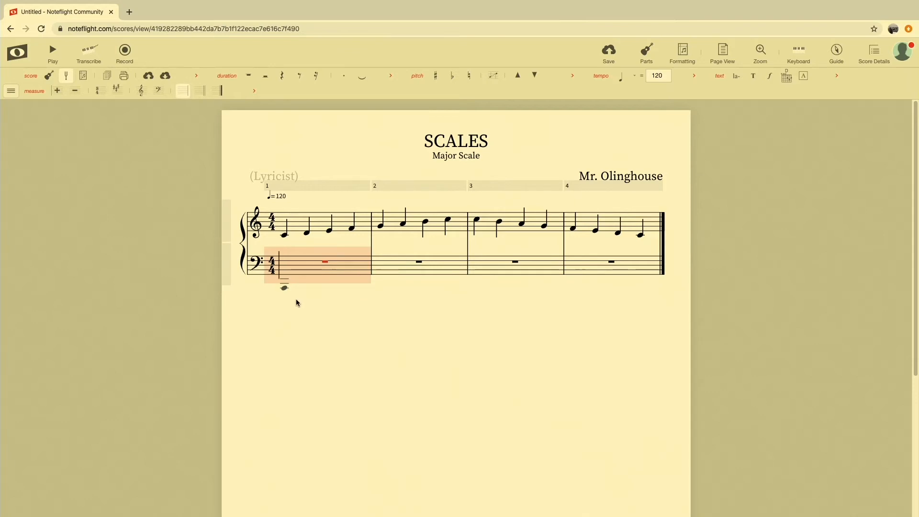
key("ctrl+v")
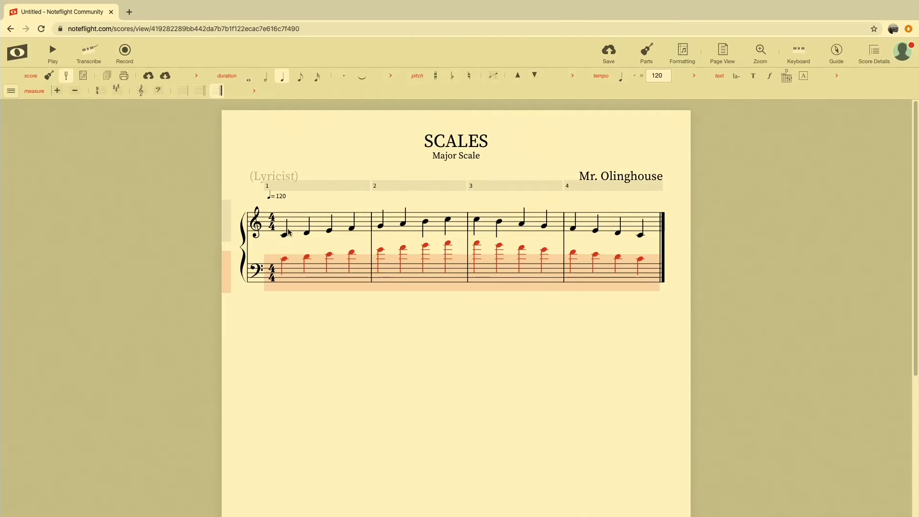
Step: Play both staves back from the beginning, then stop playback and return to the score editor
left_click(303, 187)
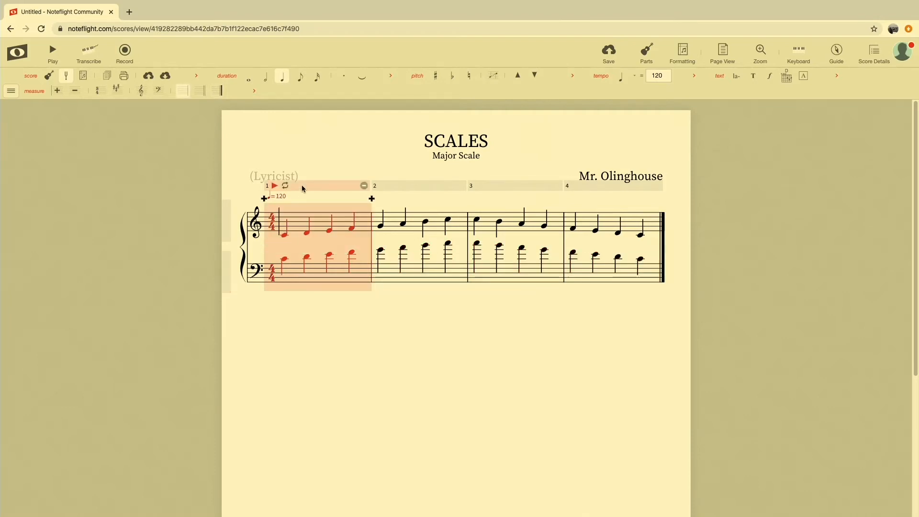
left_click(316, 159)
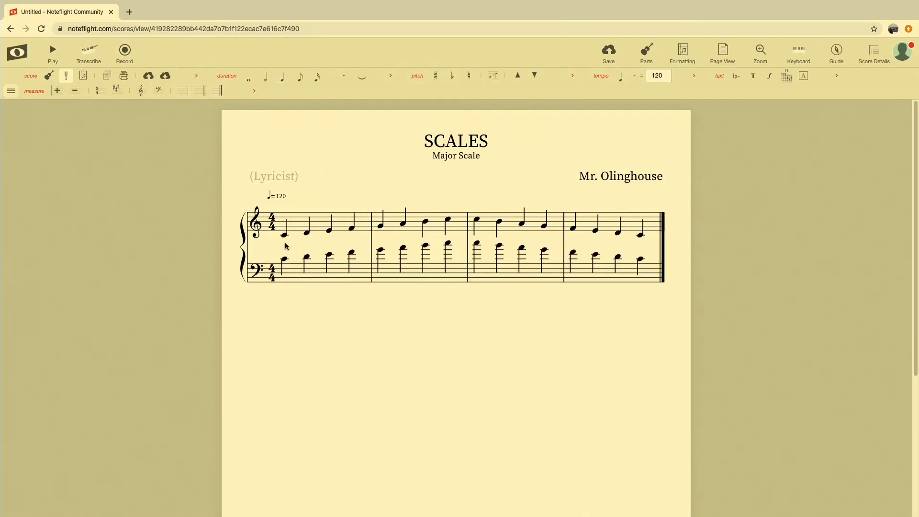
key("space")
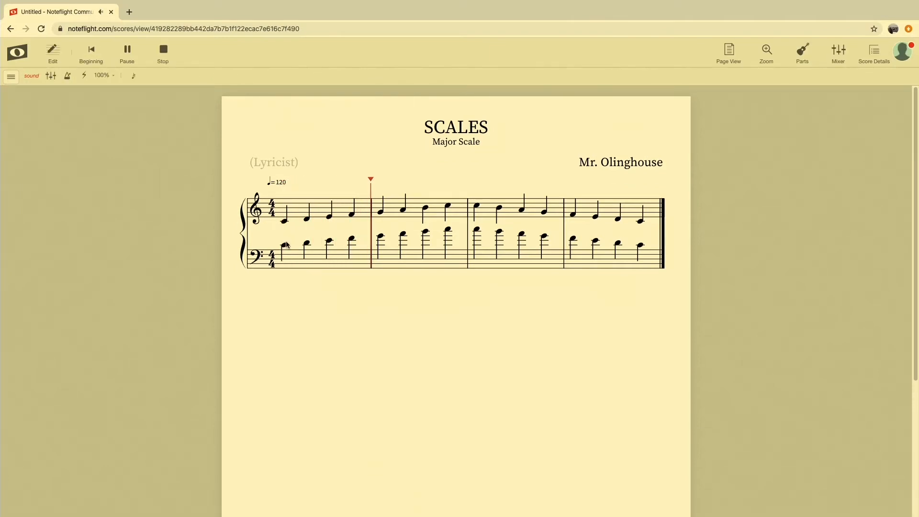
key("space")
left_click(295, 257)
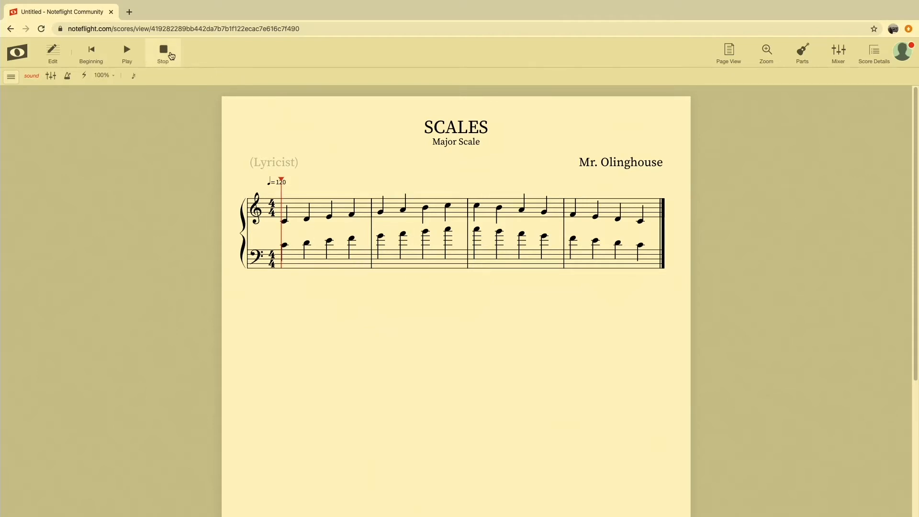
left_click(171, 54)
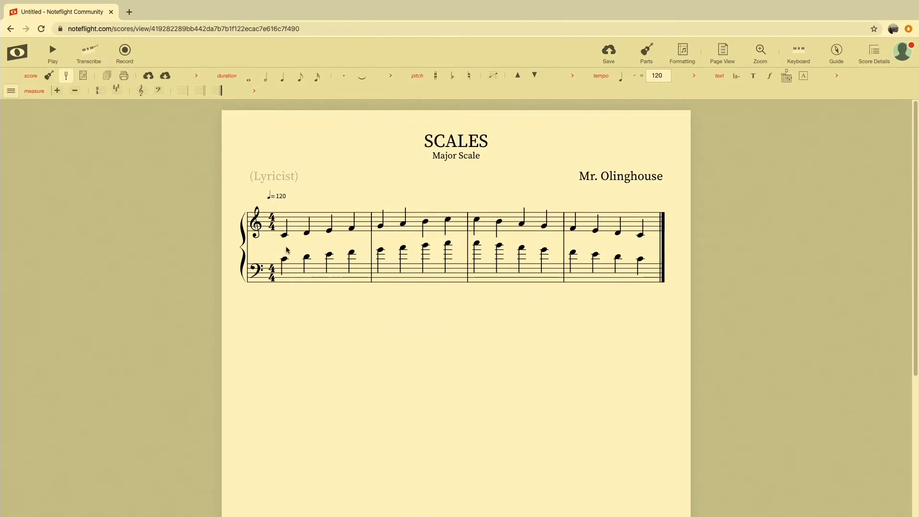
Step: Lower all bass staff notes in measures 1 to 4 by one octave and play the score back
left_click(294, 273)
left_click(648, 283, "shift")
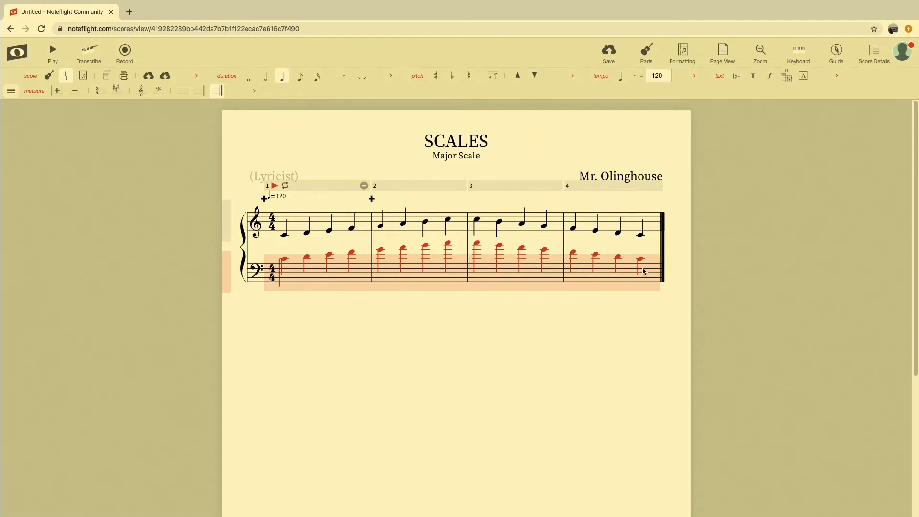
key("Down")
key("Down")
key("Down")
key("Down")
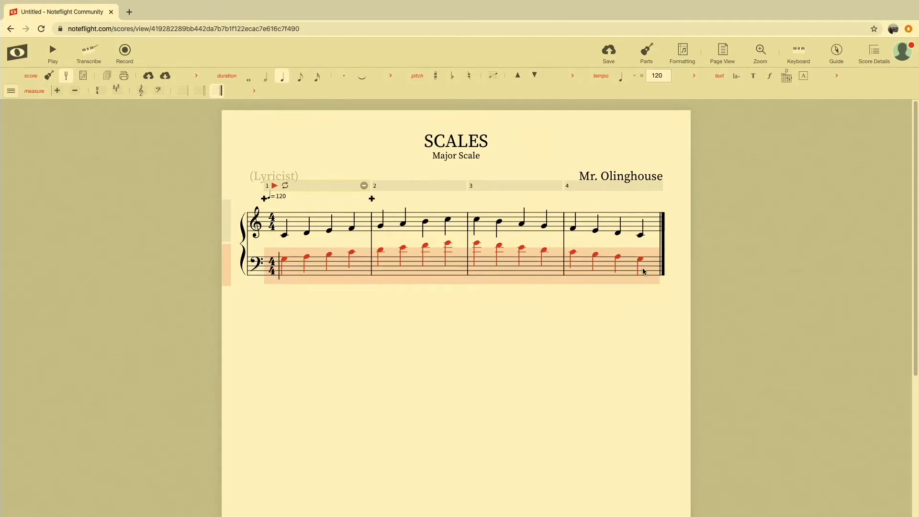
key("Down")
key("Down")
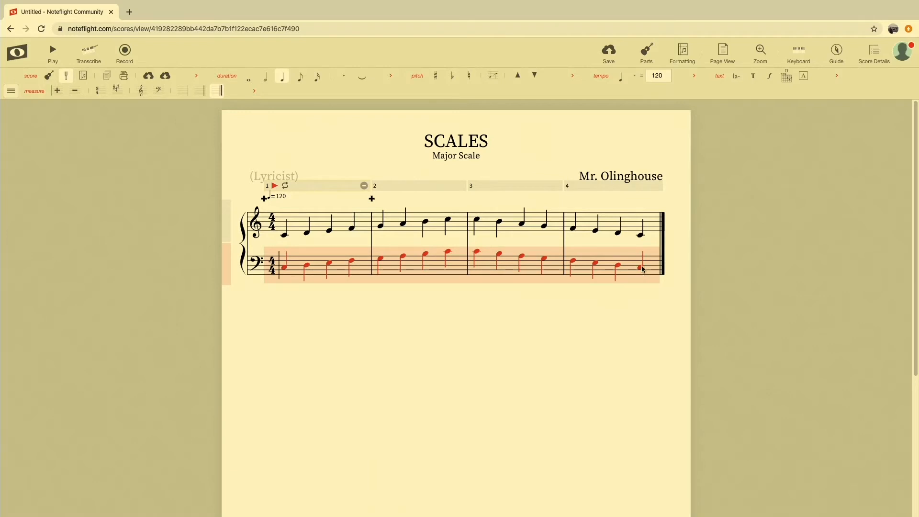
key("space")
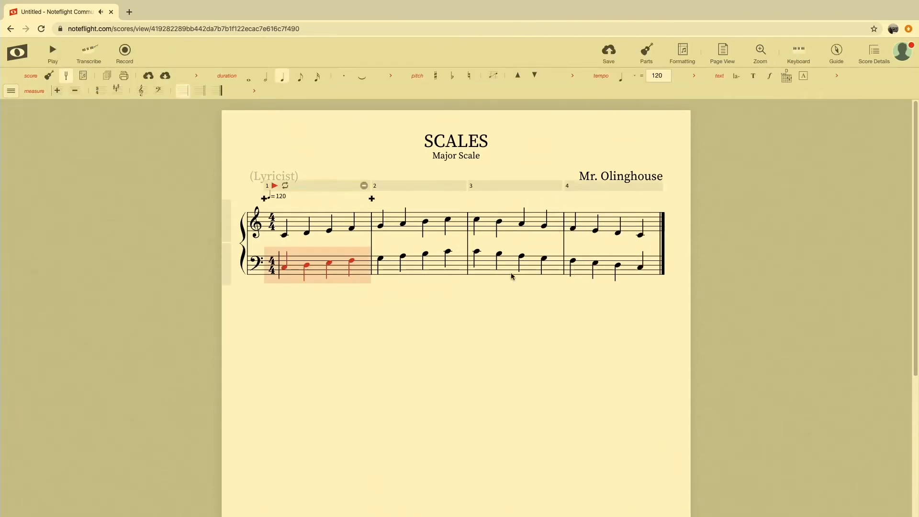
Step: Raise all bass staff notes by two scale steps so the line starts on E, and play the score back
left_click(628, 270, "shift")
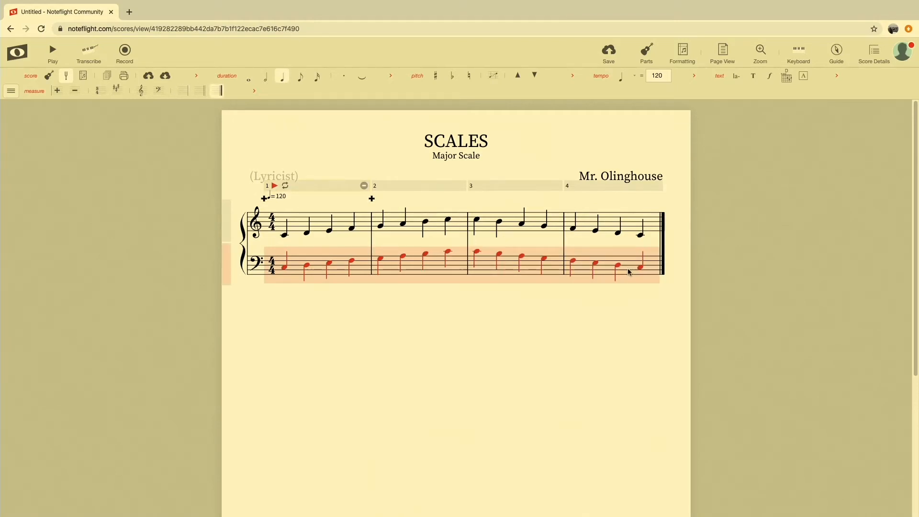
key("Up")
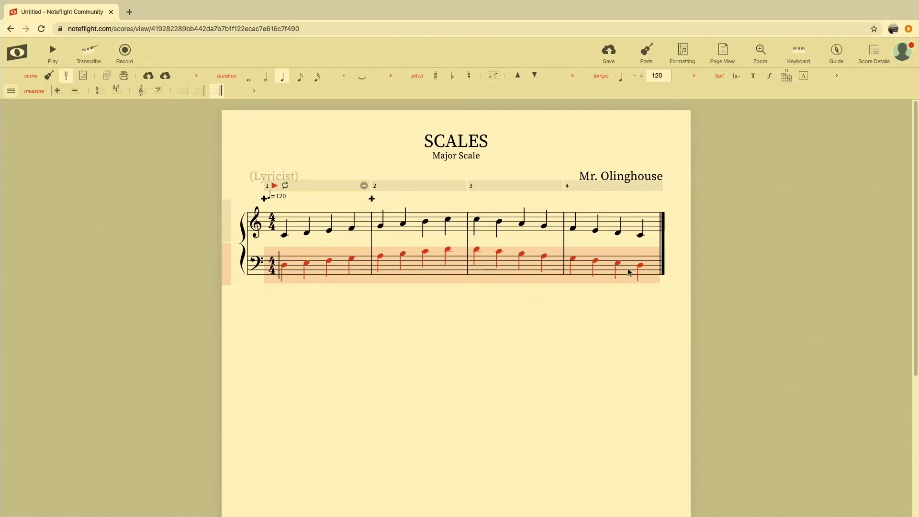
key("Up")
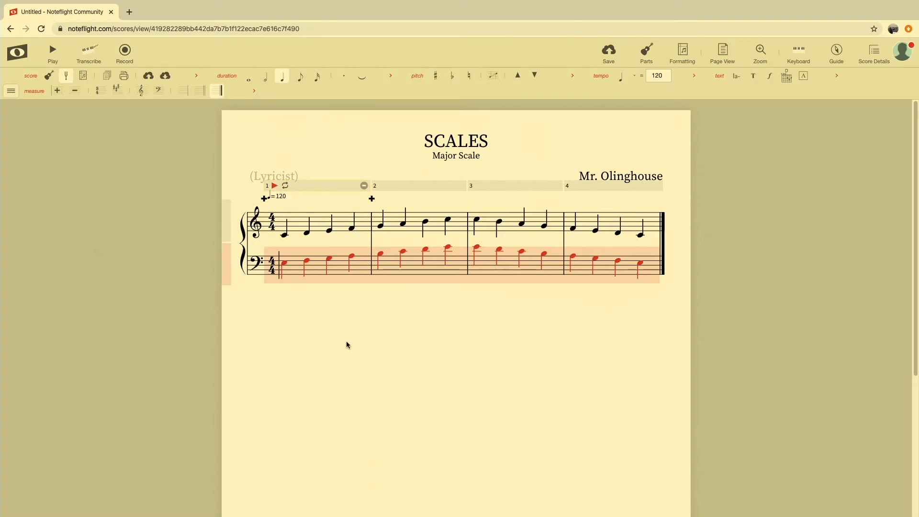
left_click(315, 343)
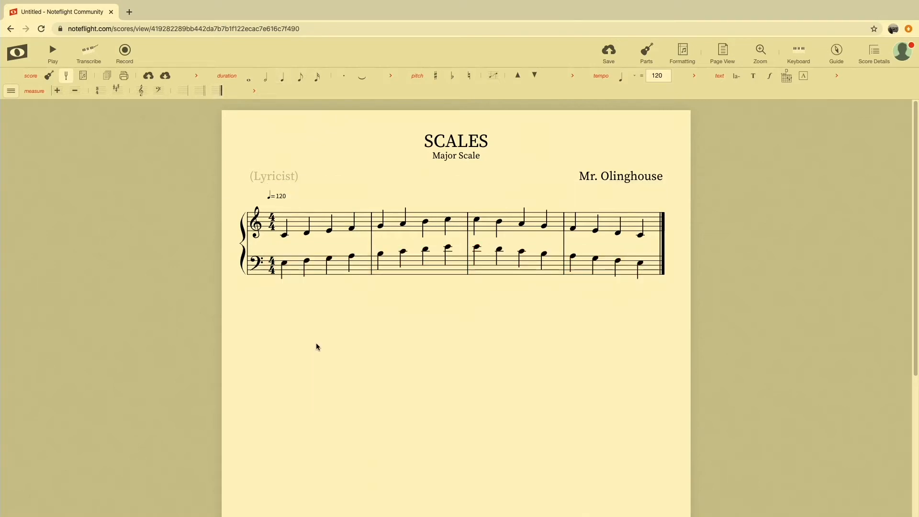
key("space")
Step: Lower all bass staff notes by two scale steps so the line starts on C
left_click(365, 273)
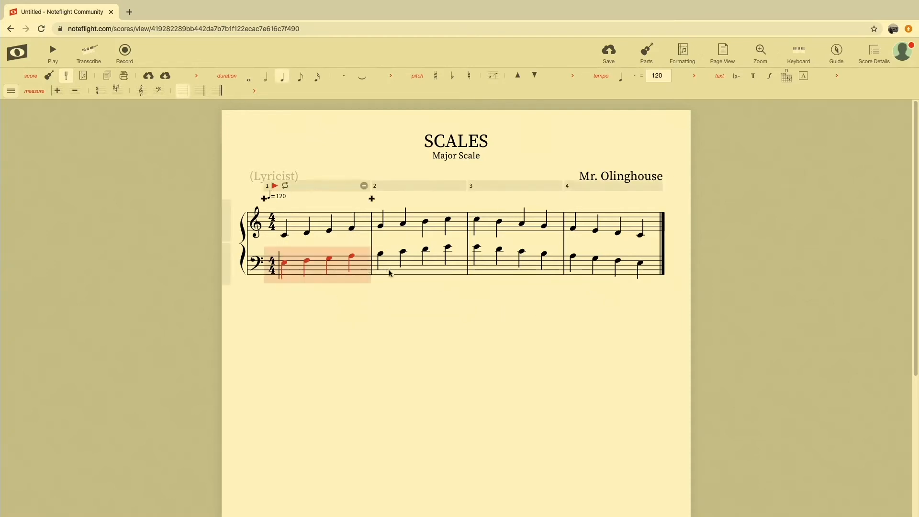
left_click(630, 272, "shift")
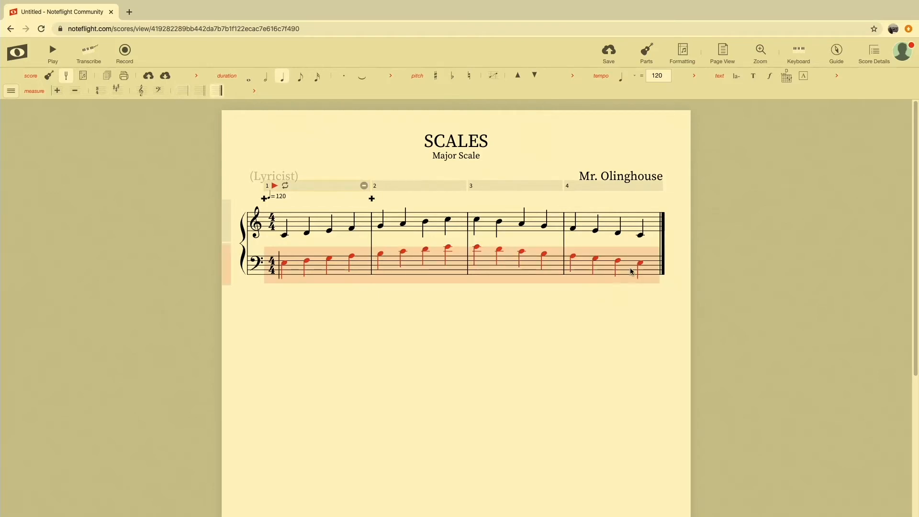
key("Down")
key("Right")
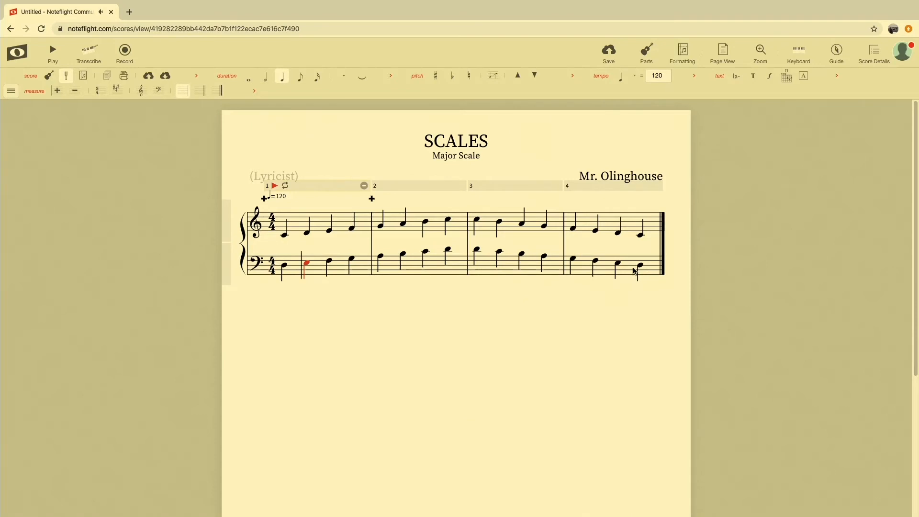
left_click(634, 271, "shift")
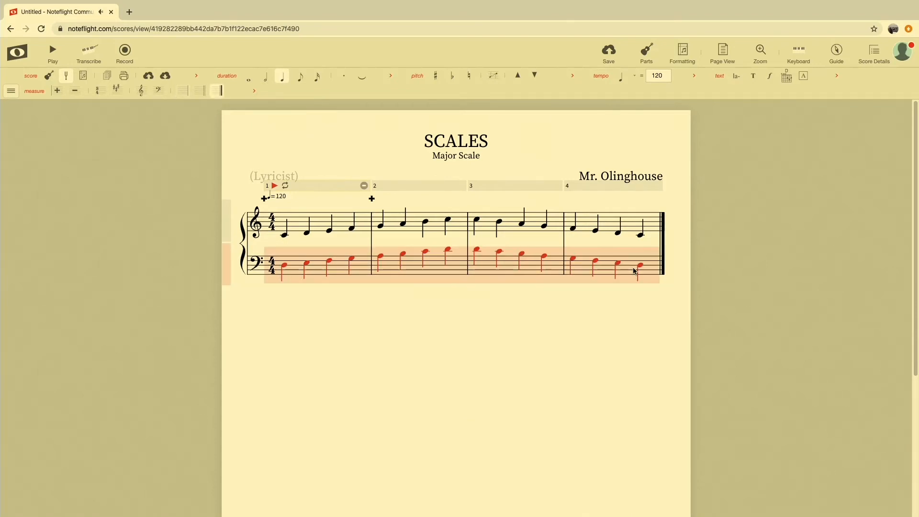
key("Down")
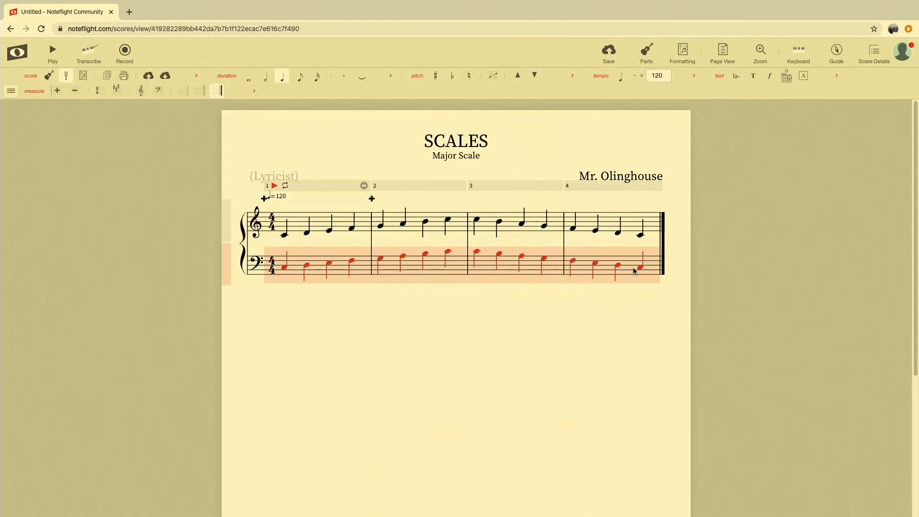
Step: Shift the selected bass notes up an octave and back down so the line starts on the lower C
key("super+Up")
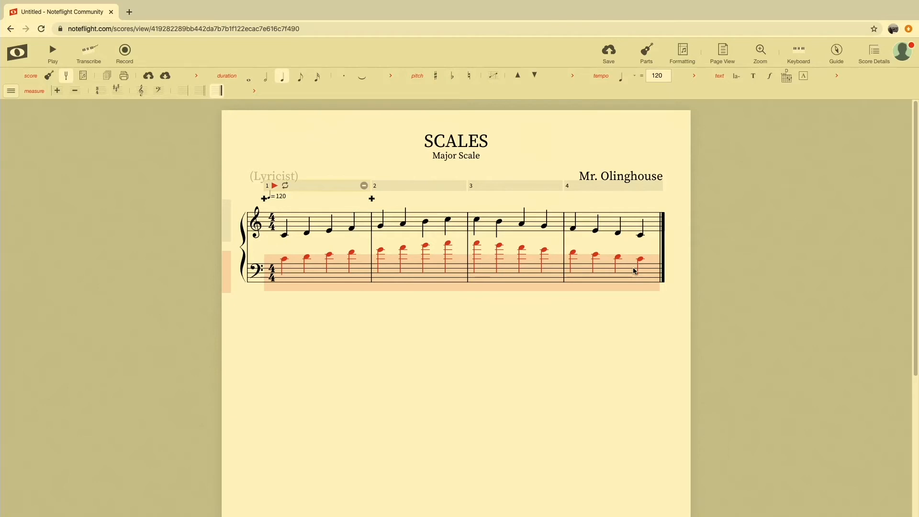
key("super+Down")
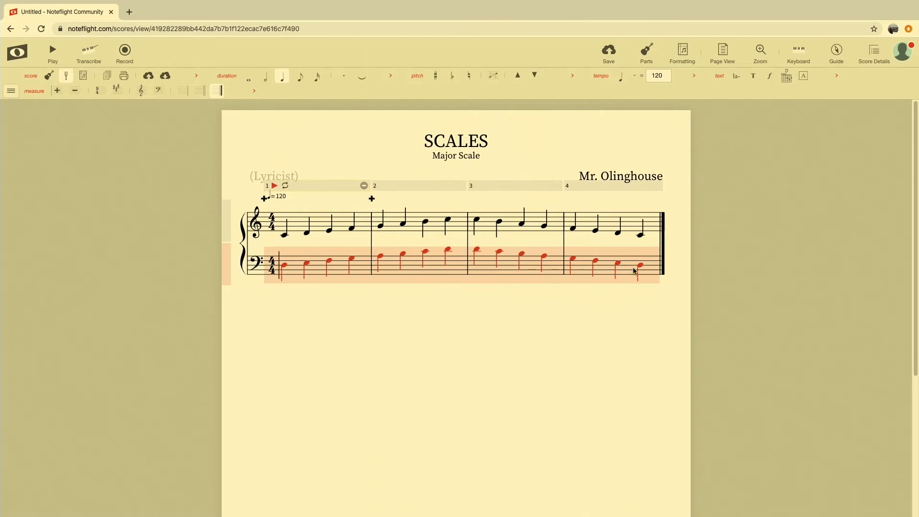
key("ctrl+Up")
key("ctrl+Up")
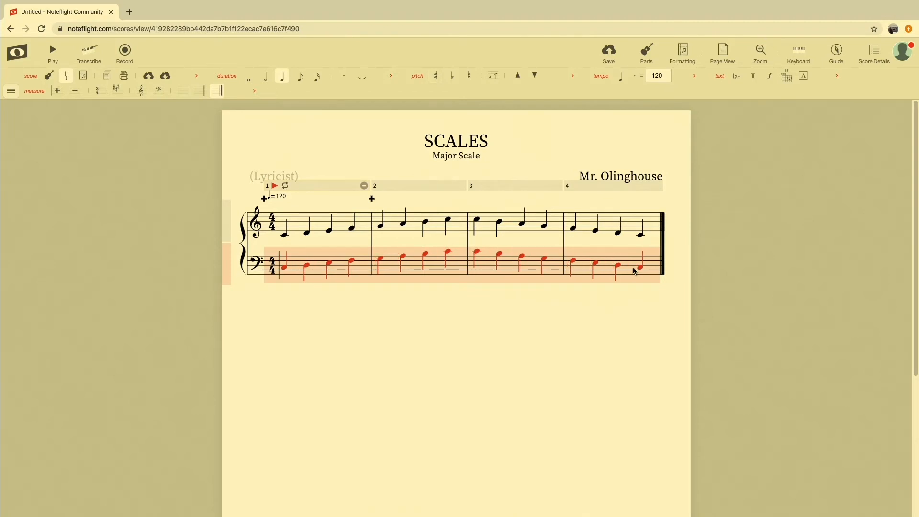
Step: Transpose the selected bass notes up three increments and back down again, twice in a row
key("shift+Up")
key("shift+Up")
key("shift+Up")
key("shift+Down")
key("shift+Down")
key("shift+Down")
key("shift+Up")
key("shift+Up")
key("shift+Up")
key("shift+Down")
key("shift+Down")
key("shift+Down")
Step: Raise the selected bass notes by scale steps so the line starts on F
key("Up")
key("Up")
key("Up")
key("Up")
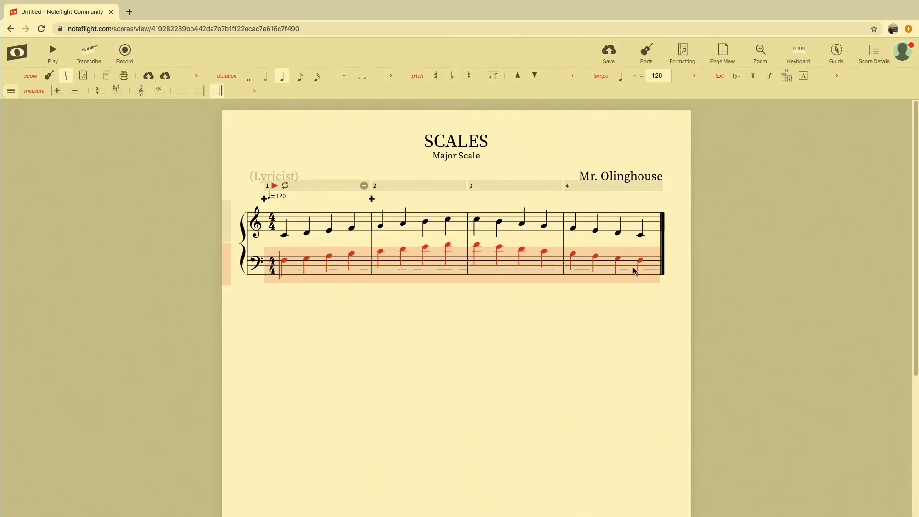
Step: Lower the selected bass notes by three scale steps so the line starts on C, and clear the selection
key("Down")
key("Down")
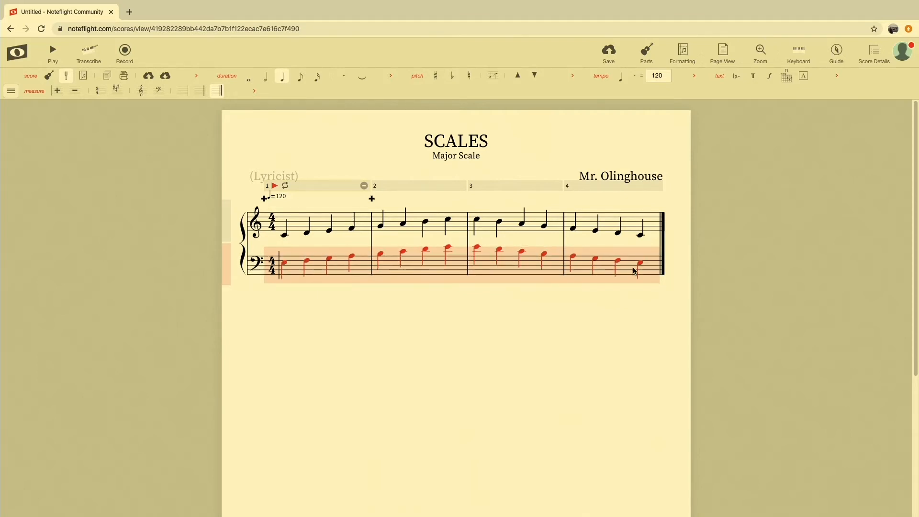
key("Down")
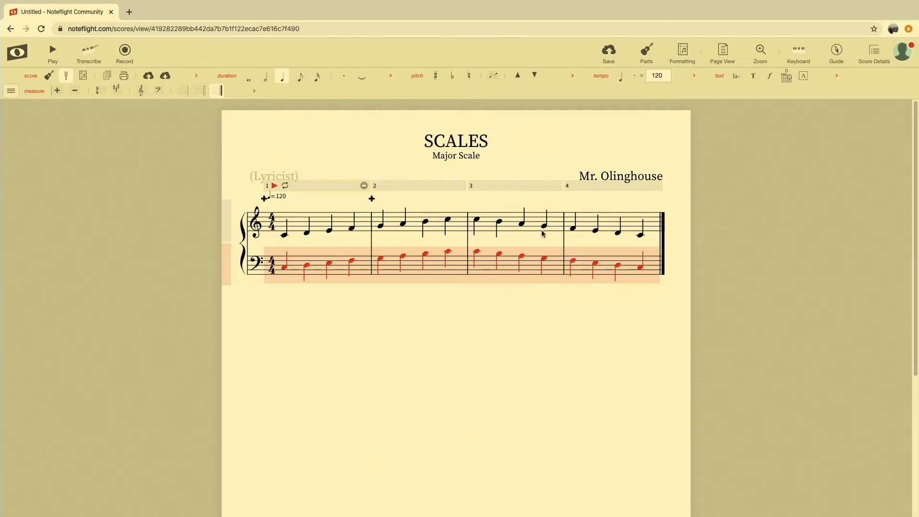
left_click(295, 242)
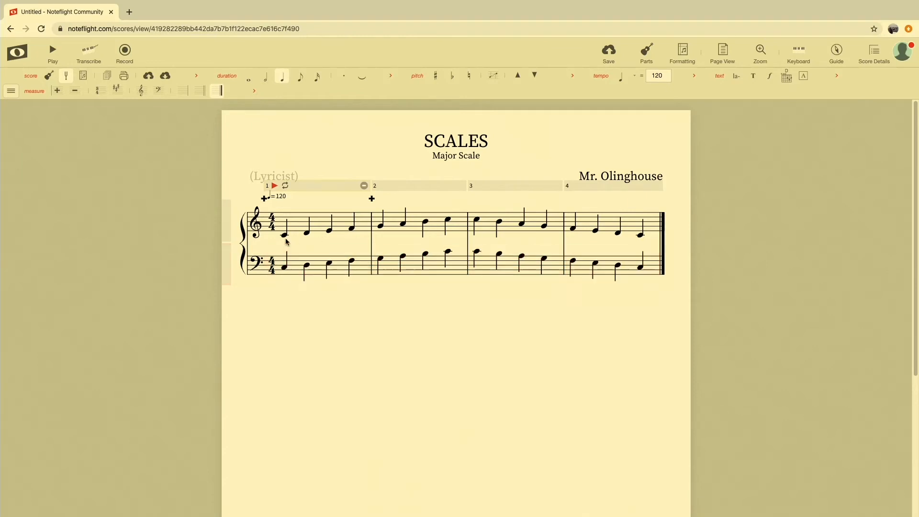
Step: Add the text "C Major" above the first treble note of measure 1
left_click(286, 235)
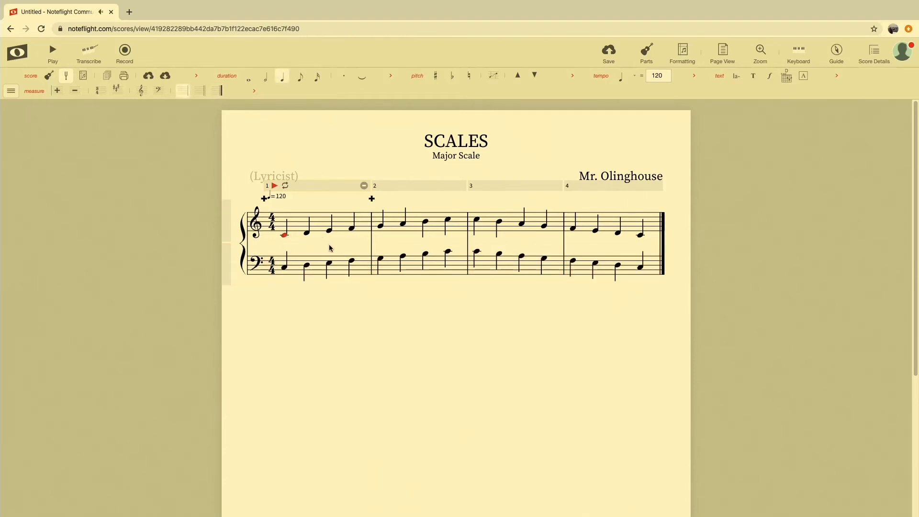
left_click(11, 91)
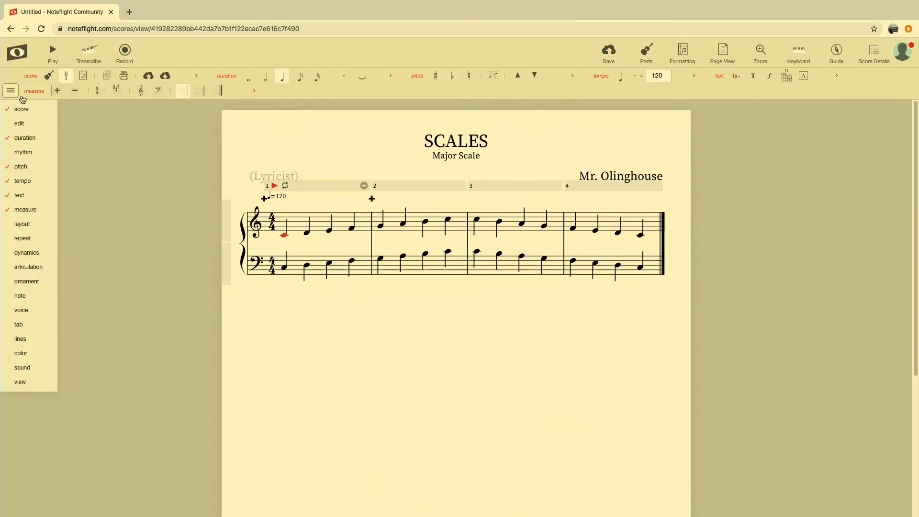
mouse_move(44, 123)
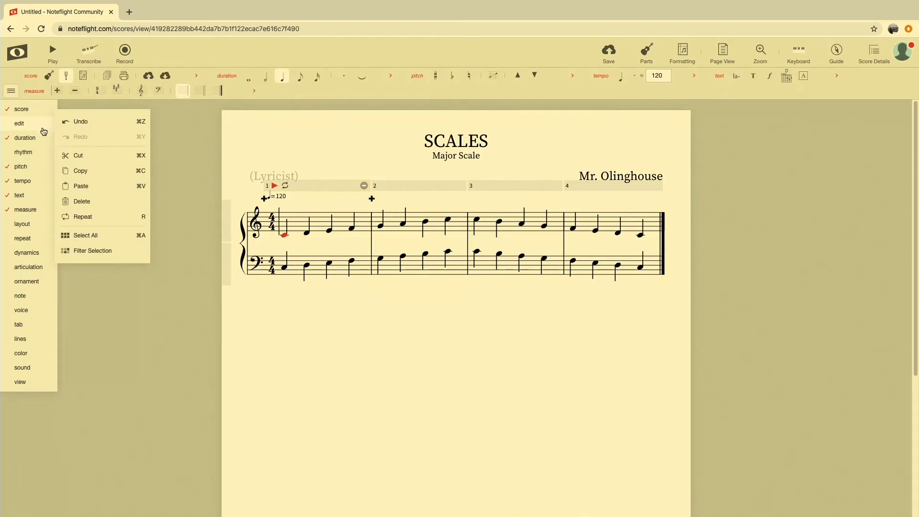
mouse_move(23, 194)
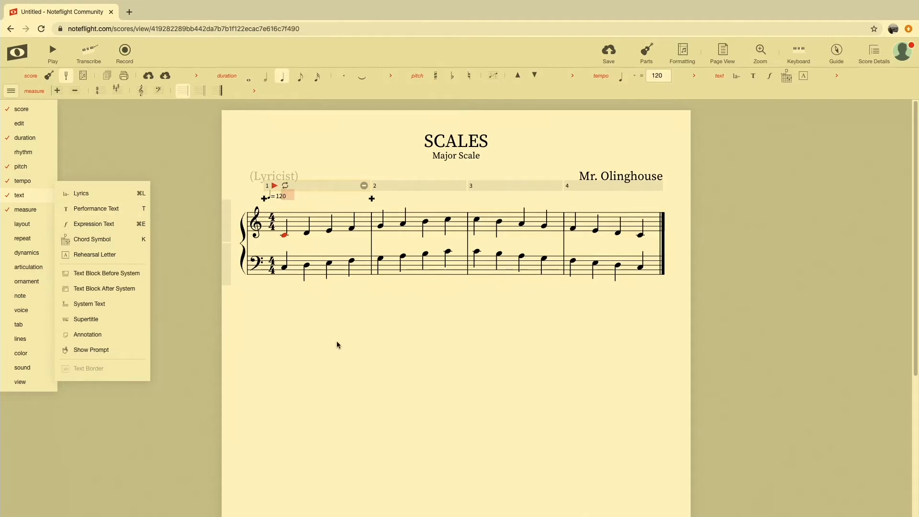
type("C Major")
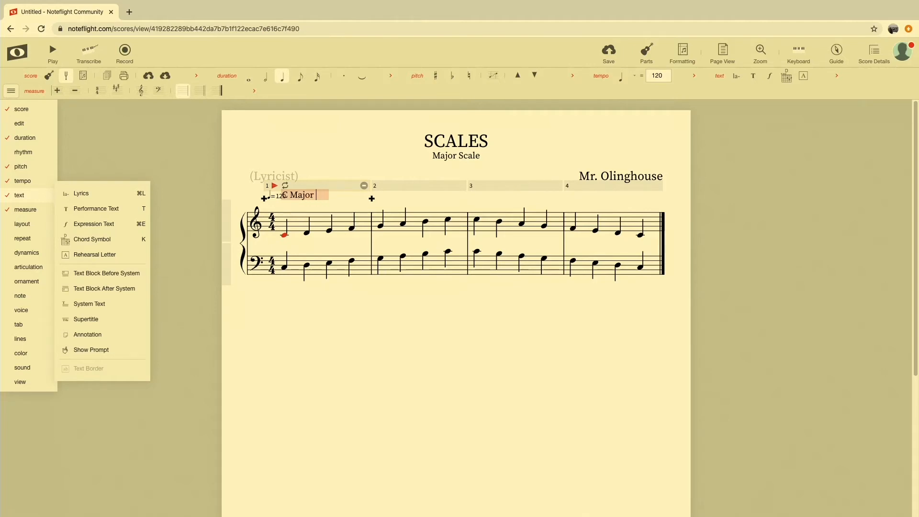
left_click(367, 374)
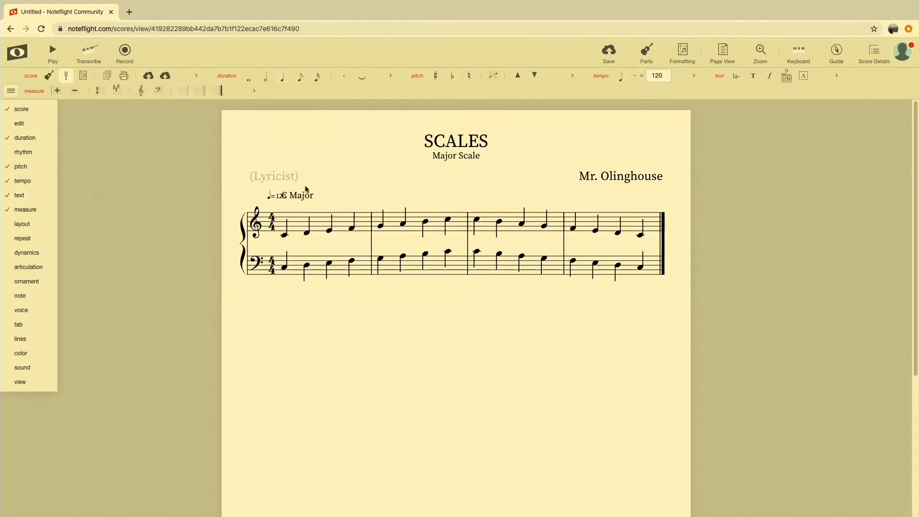
Step: Move the "C Major" text slightly sideways so it no longer overlaps the tempo marking
mouse_move(286, 198)
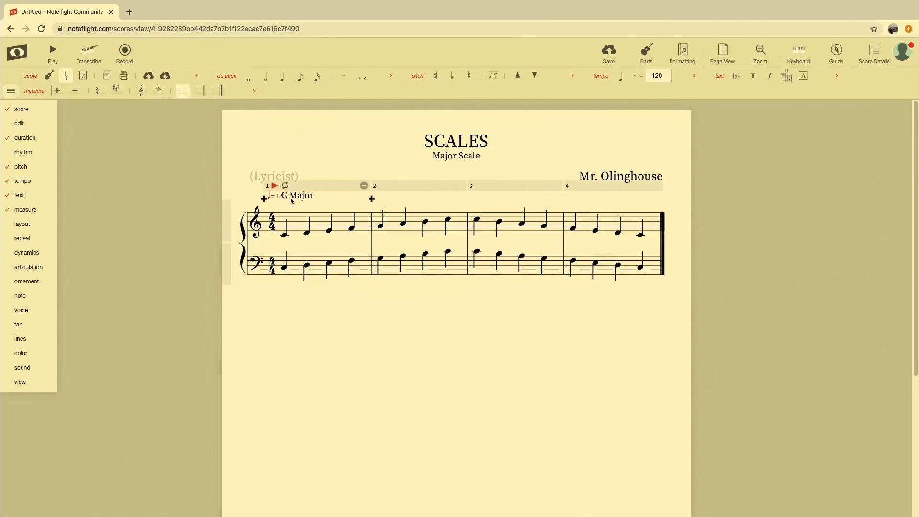
left_click_drag(300, 195, 309, 197)
left_click(331, 341)
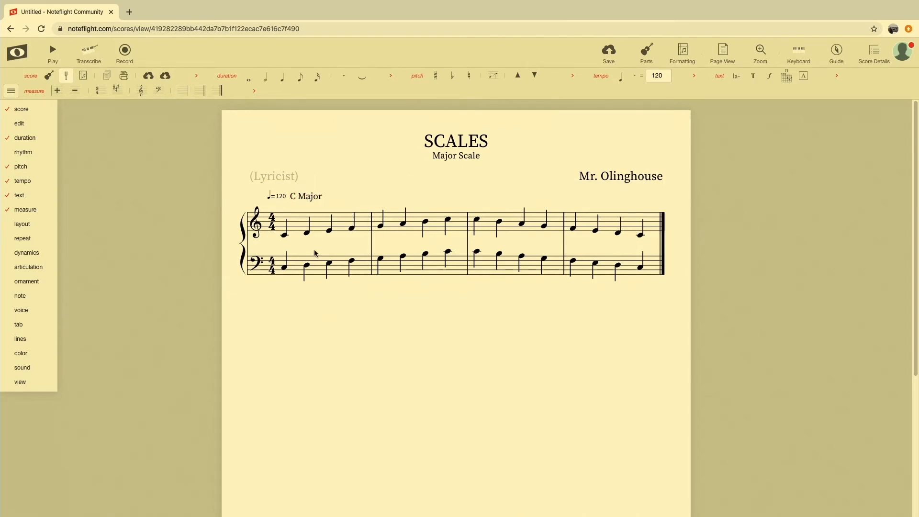
Step: Show the full set of text tools and add the expression marking "f" below the first treble note
left_click(285, 235)
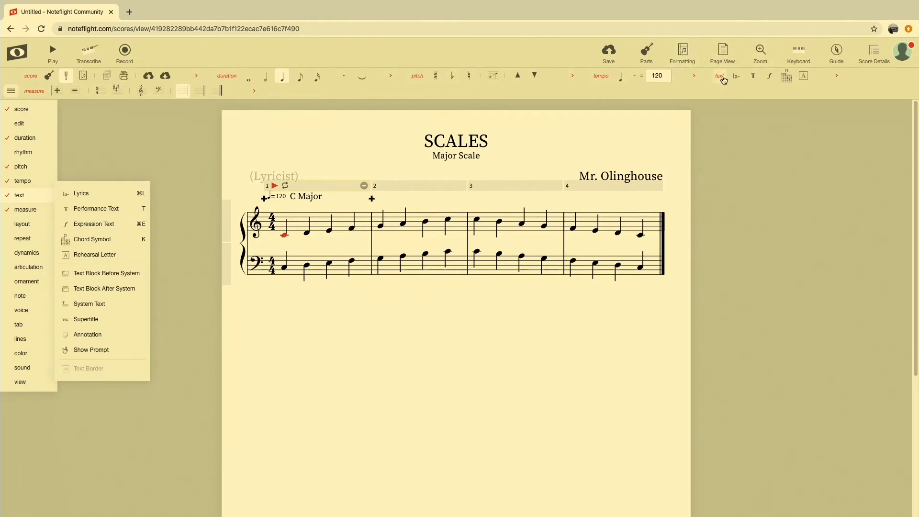
mouse_move(3, 212)
left_click(839, 78)
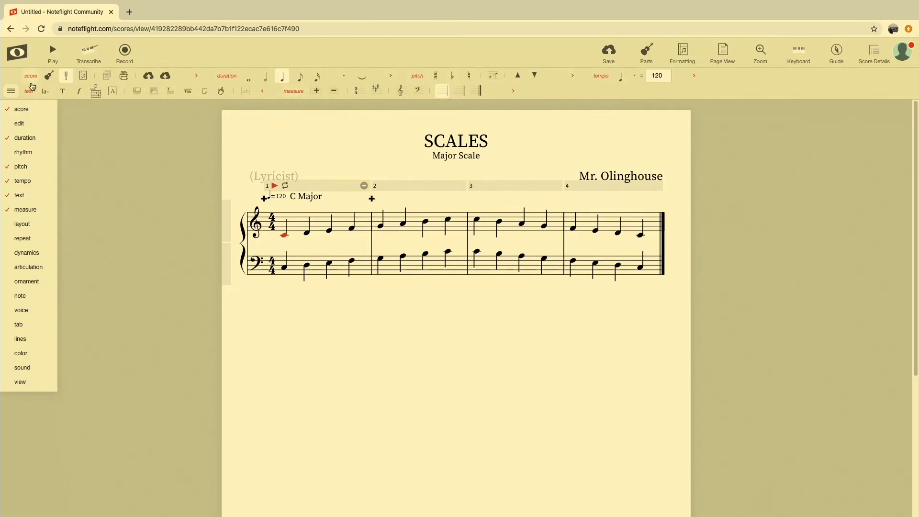
left_click(81, 96)
type("f")
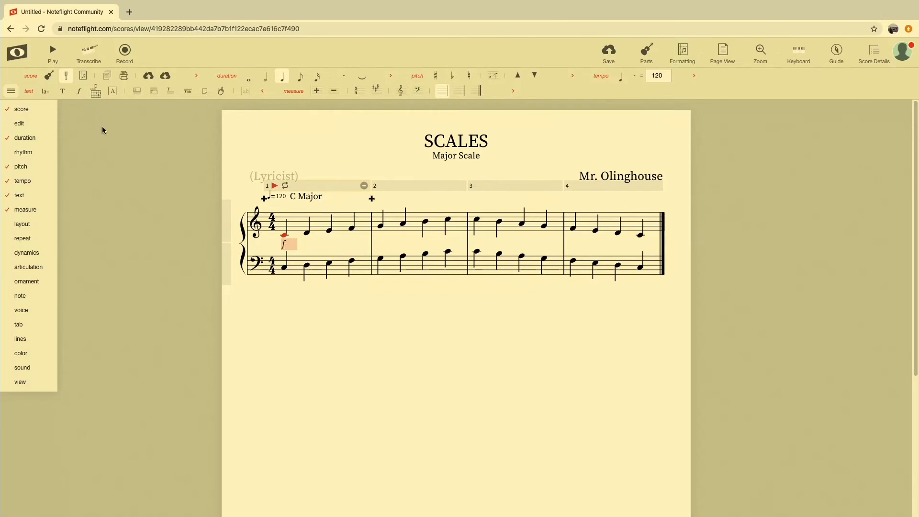
key("Return")
Step: Enter the lyrics Do, Re, Mi, Fa, Sol, La, Ti, Do under the eight bass notes of measures 1 and 2
left_click(285, 272)
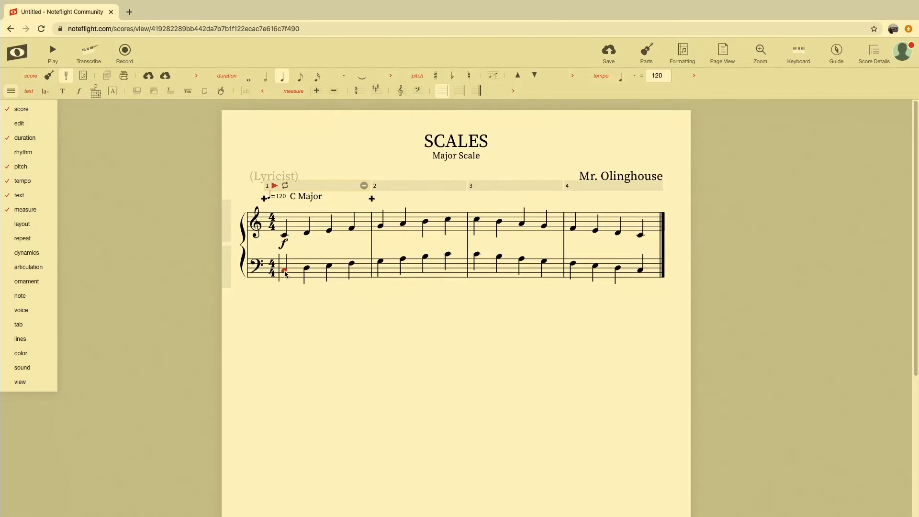
left_click(47, 94)
type("Do")
key("space")
type("Re")
key("space")
type("Mi")
key("space")
type("Fa")
key("space")
type("Sol")
key("space")
type("La")
key("space")
type("Ti")
key("space")
type("Do")
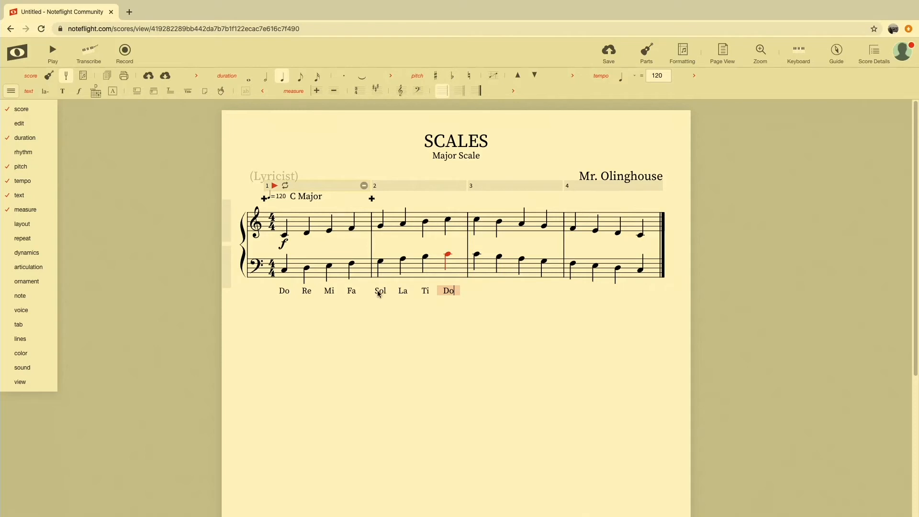
Step: Enter the hyphenated lyric "Com-mand" under the first two bass notes of measure 3
left_click(478, 255)
key("ctrl+l")
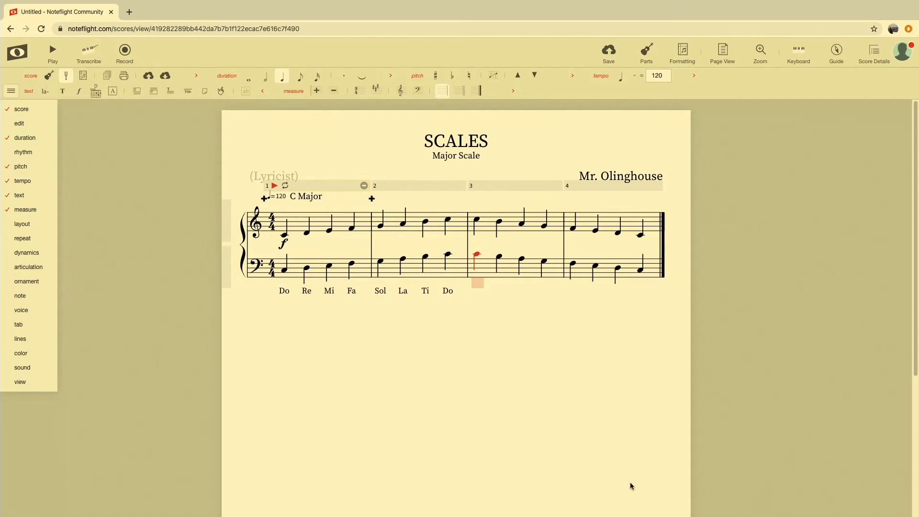
type("Com")
type("-")
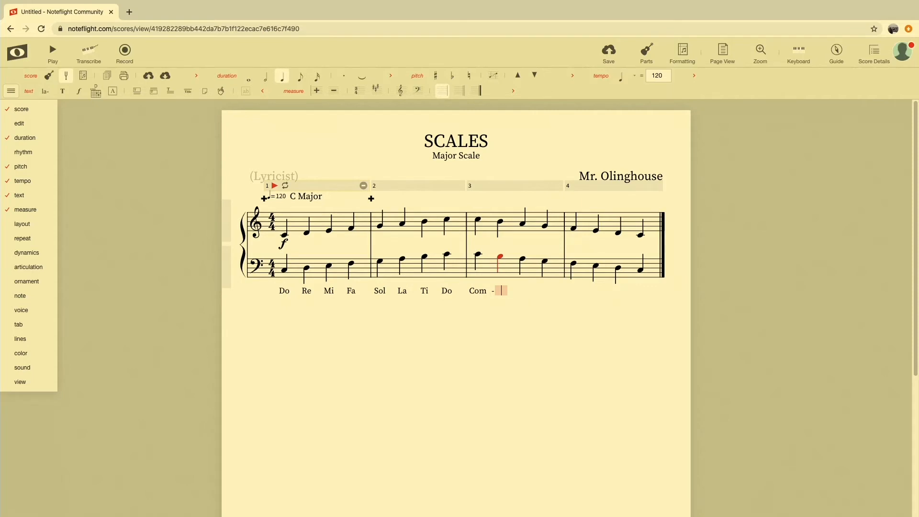
key("BackSpace")
type("mand")
key("space")
left_click(479, 255)
Step: Enter the lyric "com-mand" from measure 3's third bass note to measure 4's first, with the hyphen spanning the note between them
left_click(523, 263)
key("super+l")
type("com ")
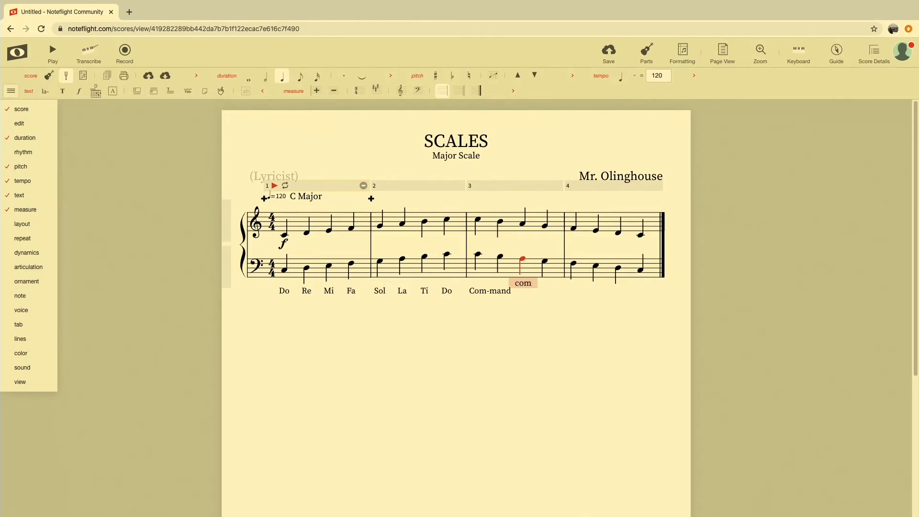
type("-")
key("space")
type("and")
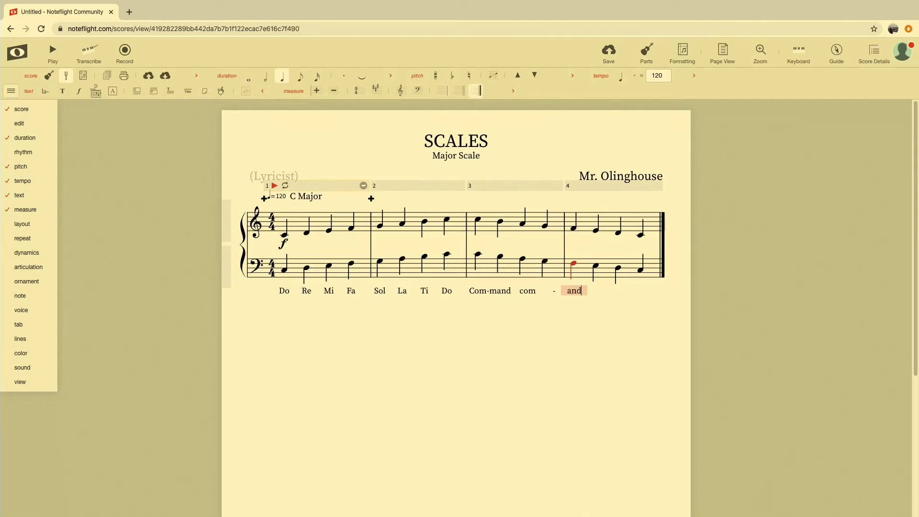
key("BackSpace")
key("BackSpace")
type("mand")
left_click(565, 316)
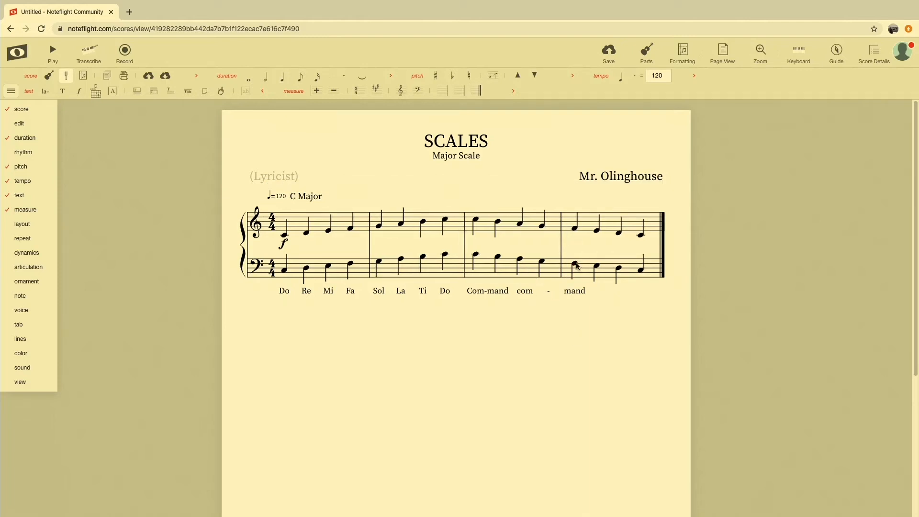
Step: Add a slur over the three bass notes from the third note of measure 3 to the first note of measure 4
left_click(521, 260)
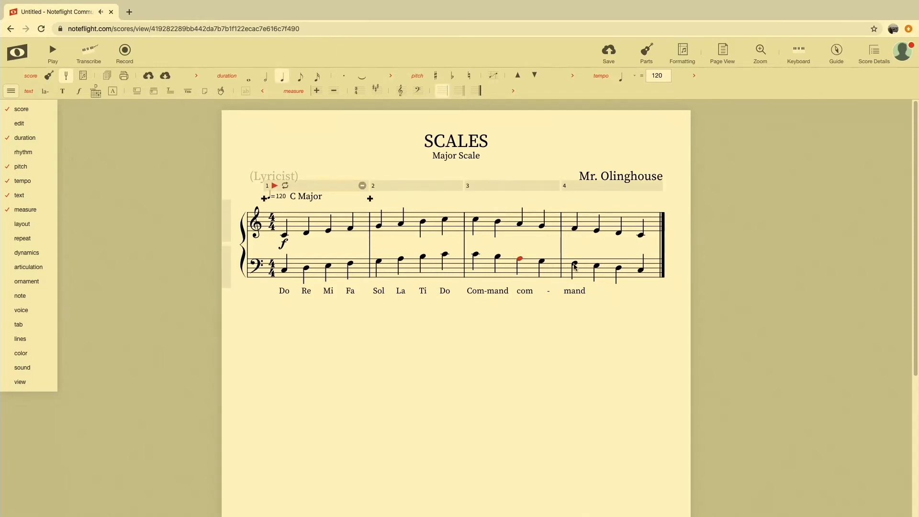
left_click(575, 266, "shift")
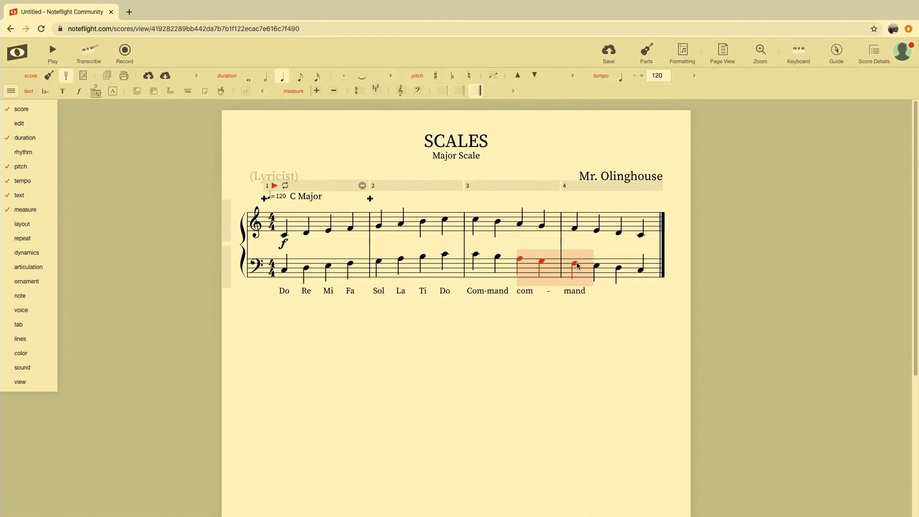
left_click(369, 78)
key("super+z")
left_click(392, 78)
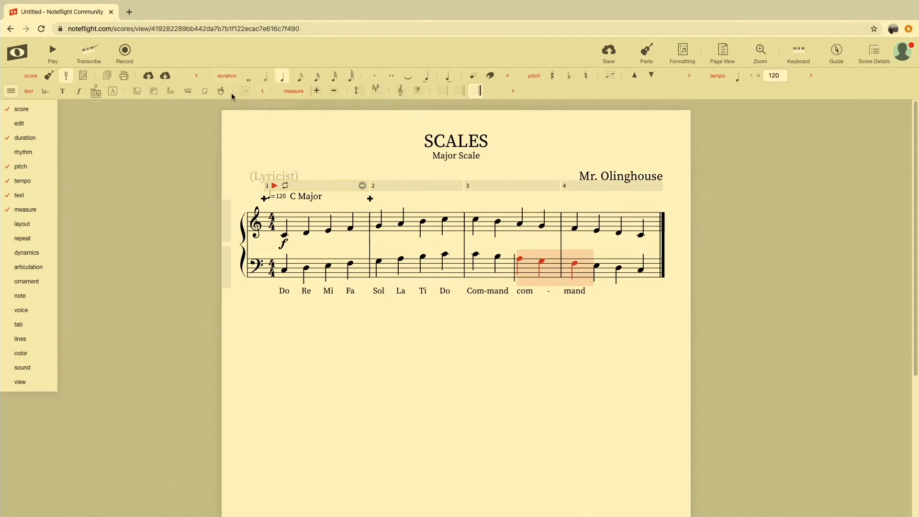
left_click(13, 91)
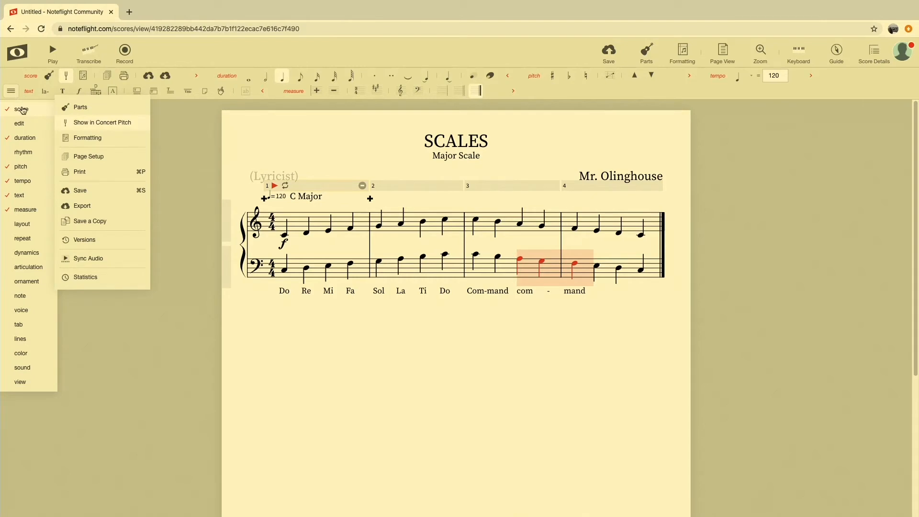
mouse_move(26, 125)
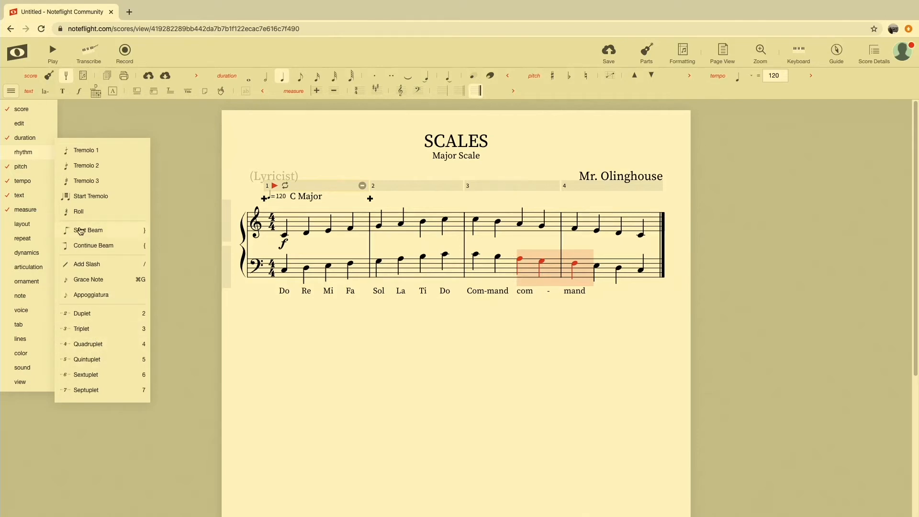
mouse_move(33, 171)
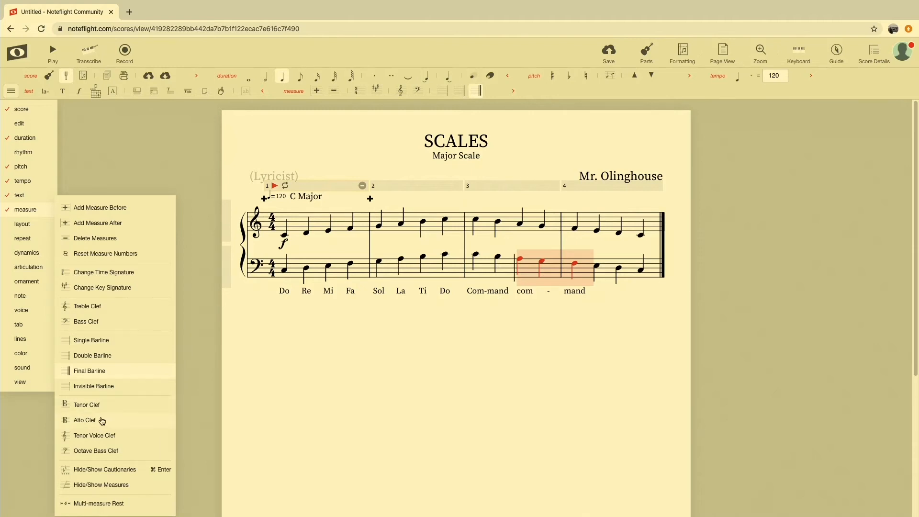
mouse_move(36, 225)
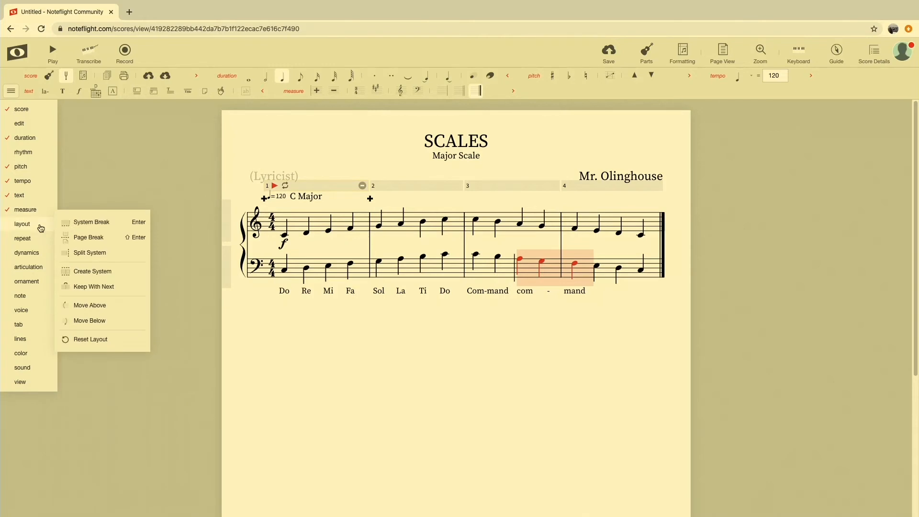
mouse_move(29, 241)
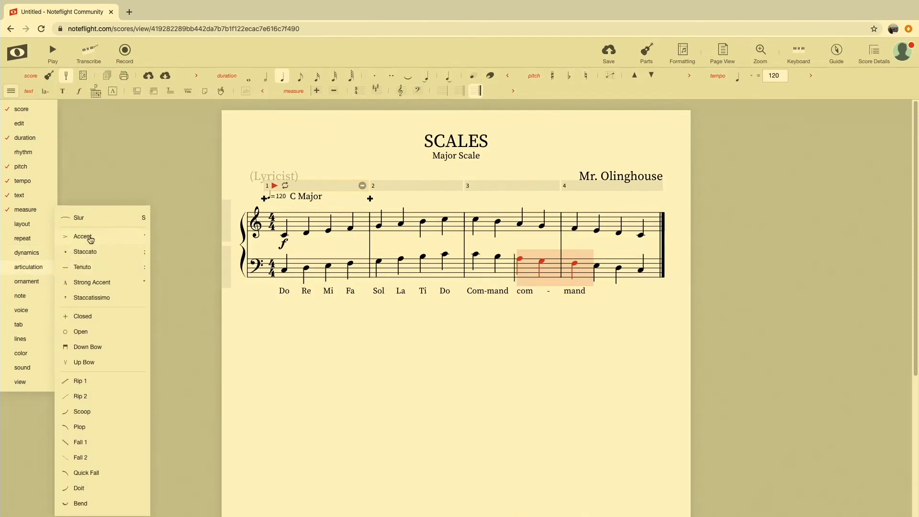
left_click(123, 221)
left_click(552, 344)
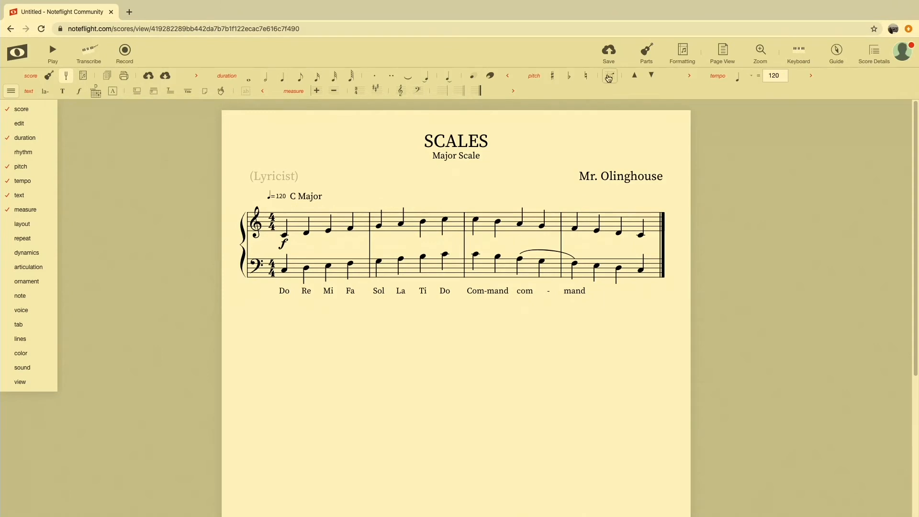
Step: Begin adding a part and browse the available instruments in every family, from bowed strings through keyboards
left_click(646, 56)
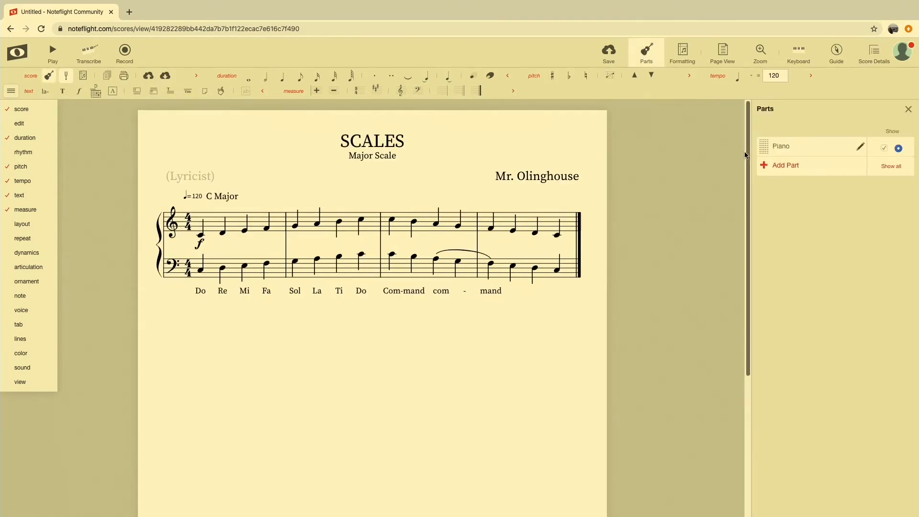
left_click(795, 171)
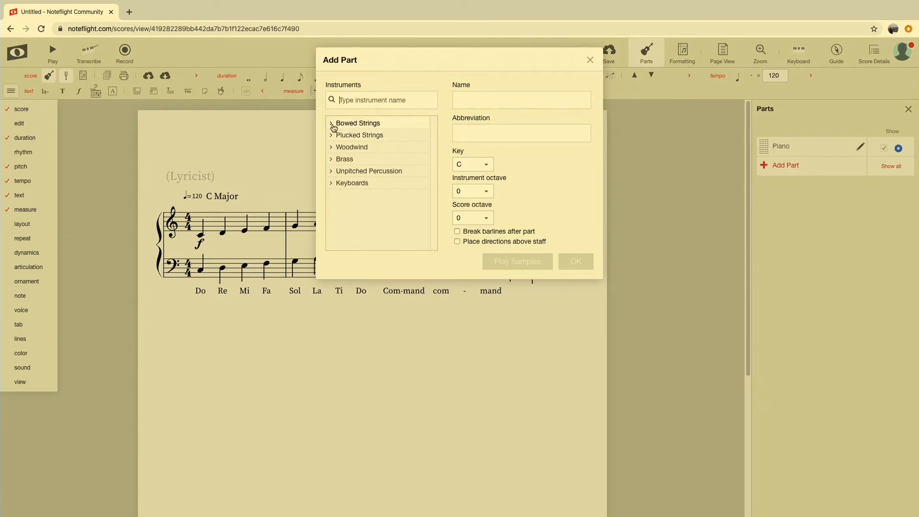
left_click(332, 126)
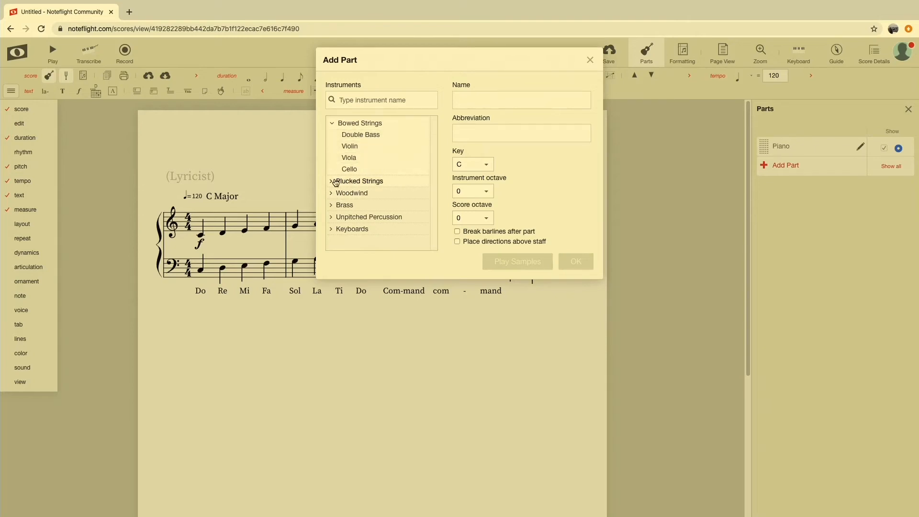
left_click(335, 181)
scroll(365, 202, "down", 1)
scroll(371, 205, "down", 1)
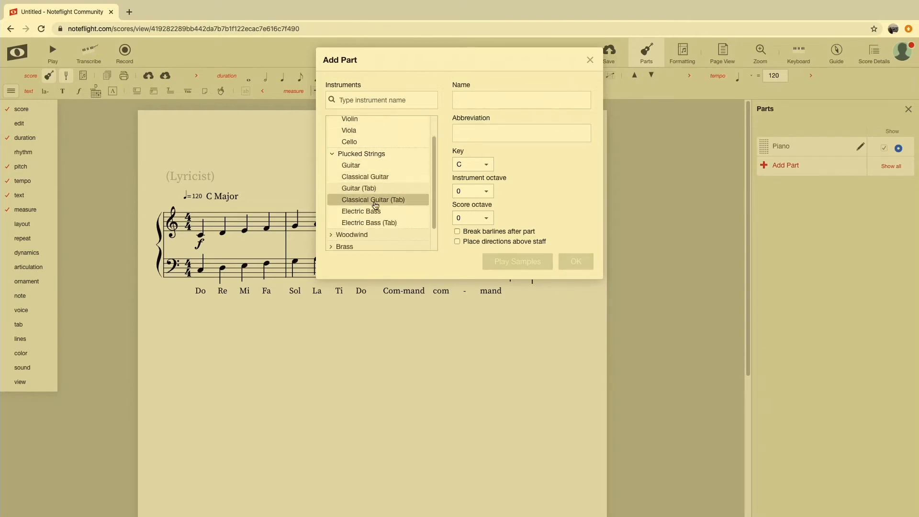
scroll(372, 206, "down", 1)
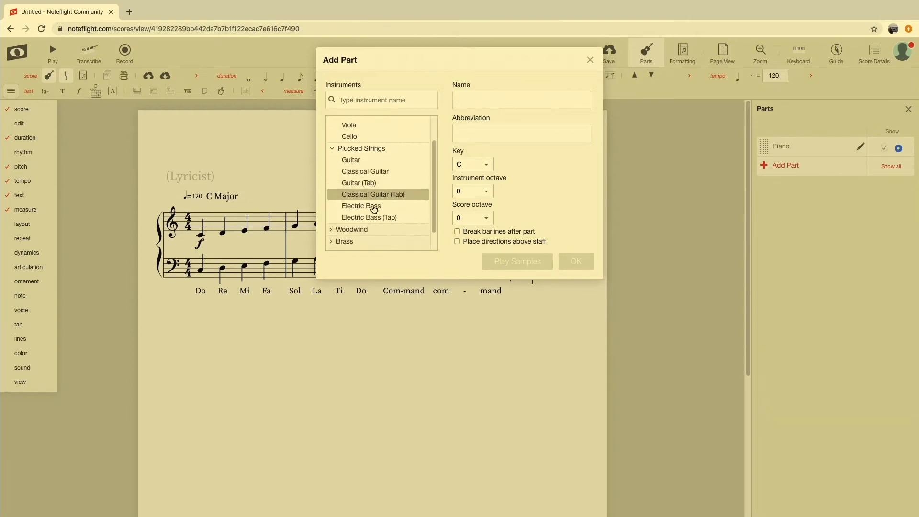
left_click(331, 233)
scroll(366, 228, "down", 5)
scroll(370, 228, "up", 1)
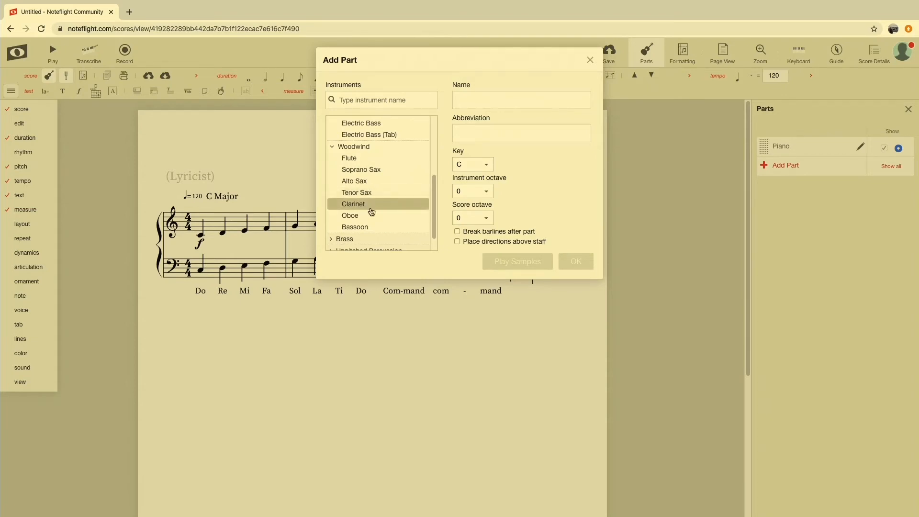
left_click(331, 238)
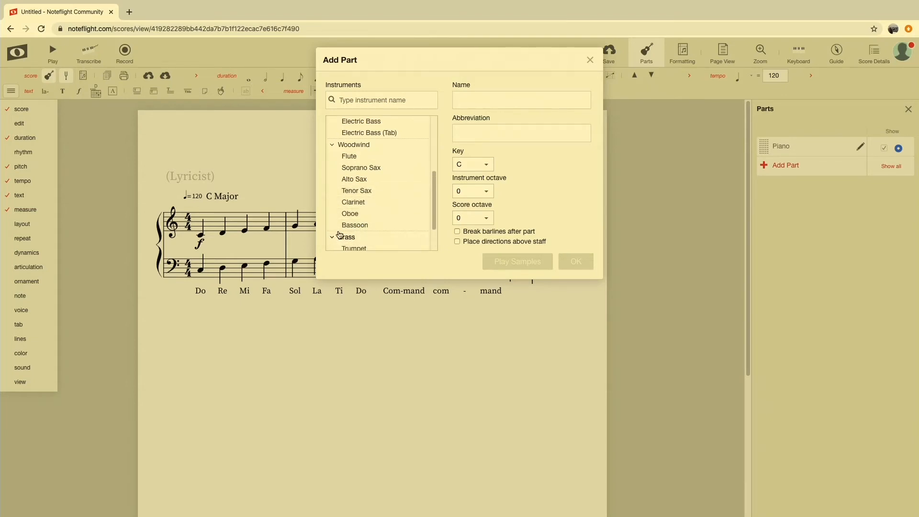
scroll(383, 221, "down", 2)
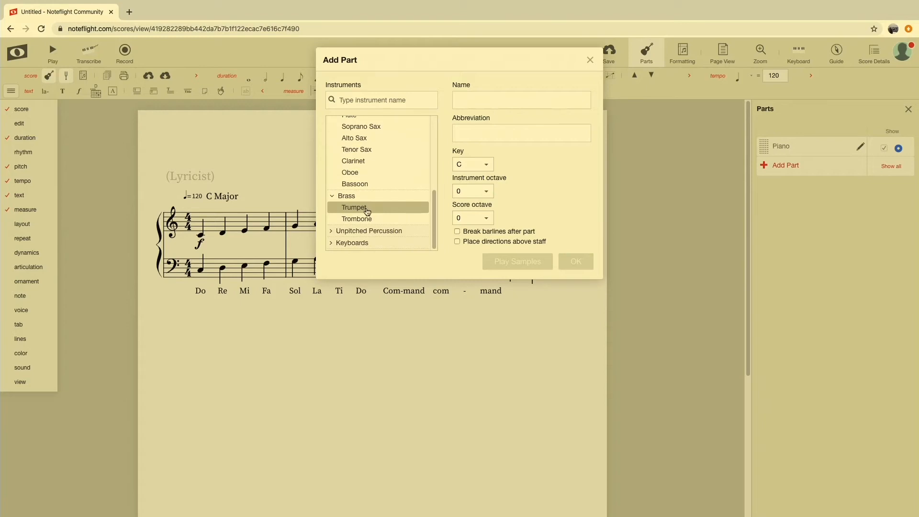
left_click(331, 231)
scroll(383, 212, "down", 4)
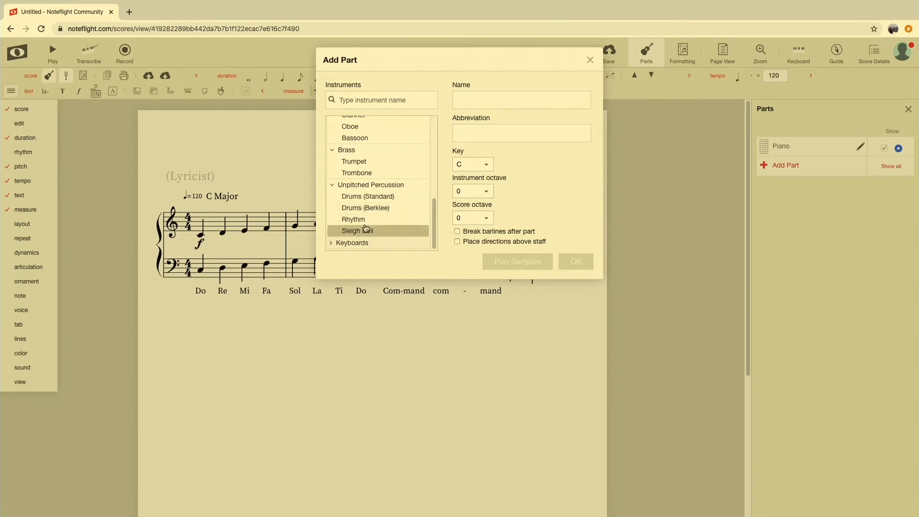
left_click(332, 247)
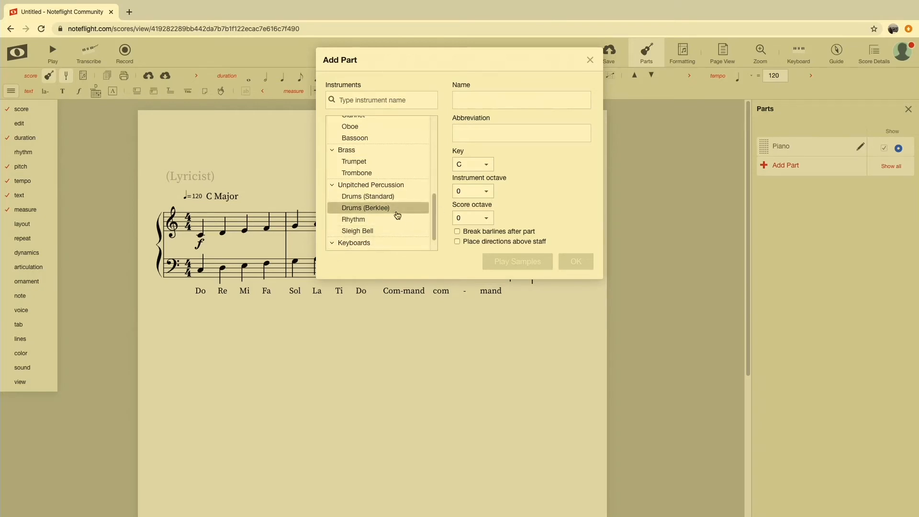
scroll(397, 209, "down", 2)
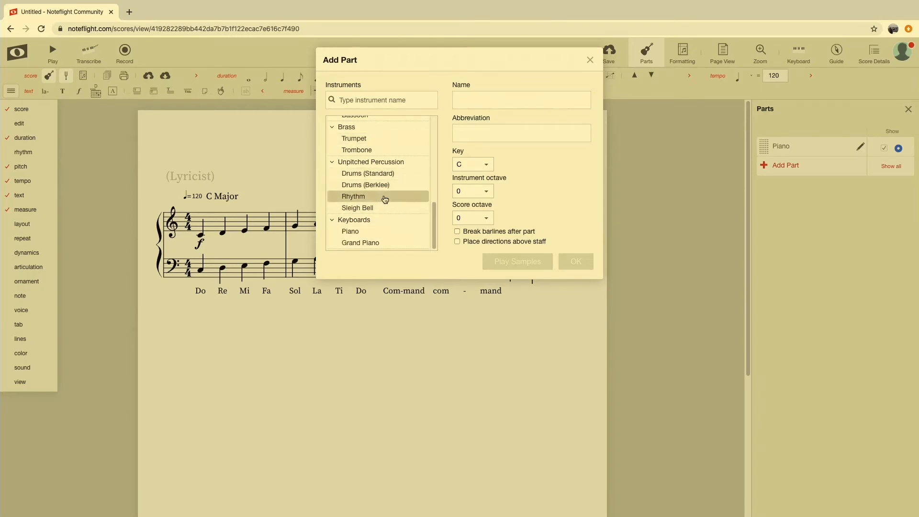
Step: Add a Flute part from the woodwind instruments to the score
scroll(369, 182, "up", 5)
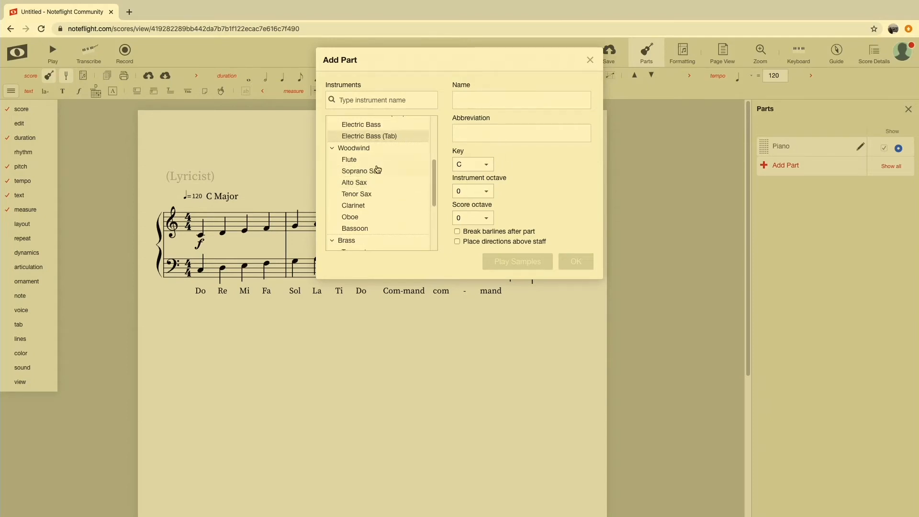
scroll(381, 170, "up", 1)
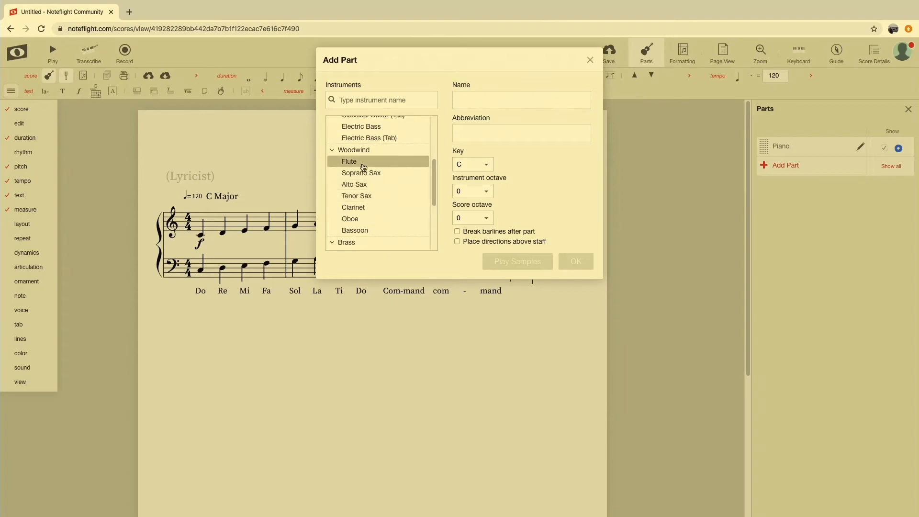
left_click(363, 164)
left_click(575, 261)
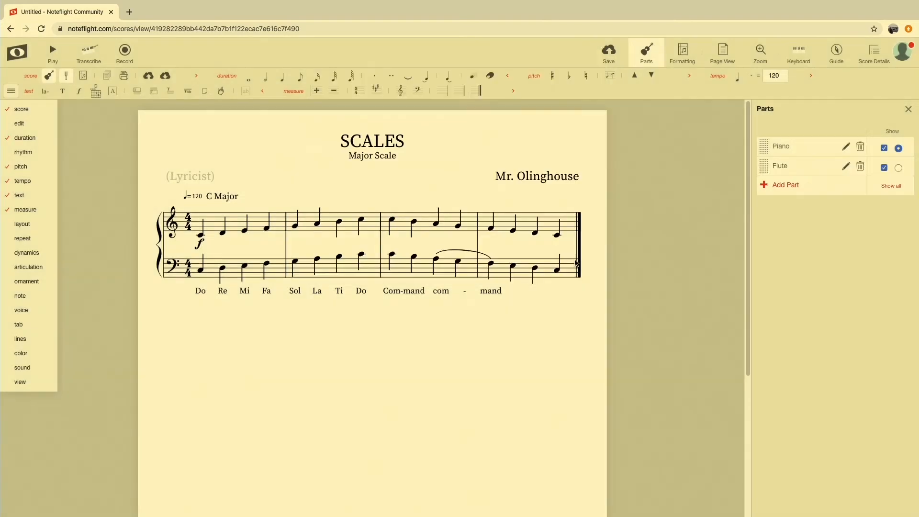
Step: Add a Cello part from the bowed strings, keeping its default name Violoncello and abbreviation Vc
left_click(778, 185)
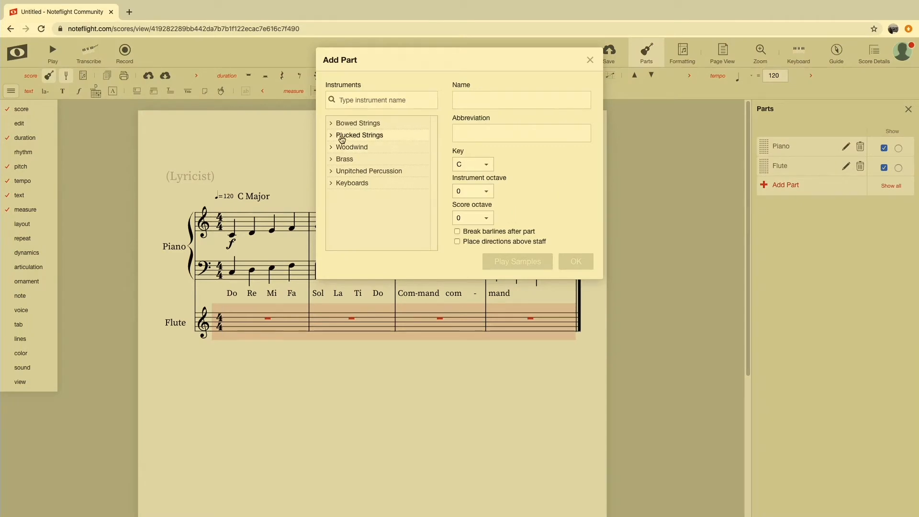
left_click(332, 124)
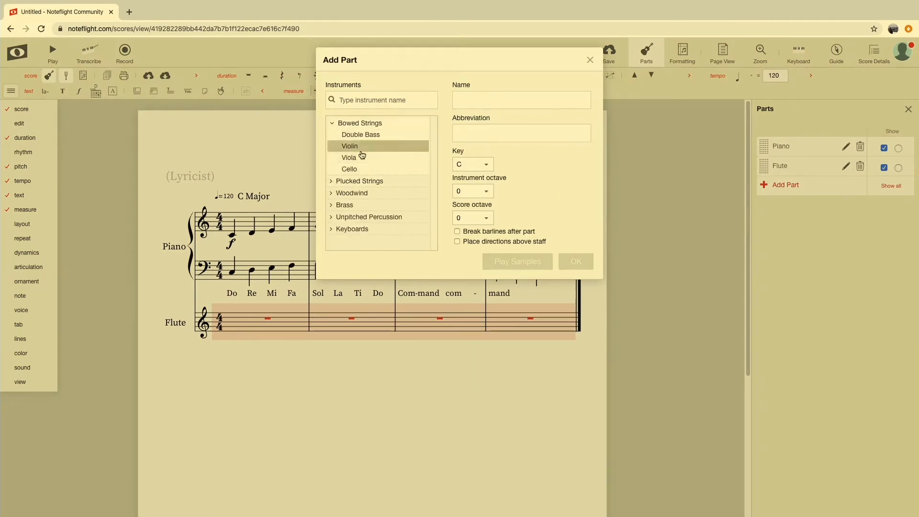
left_click(351, 169)
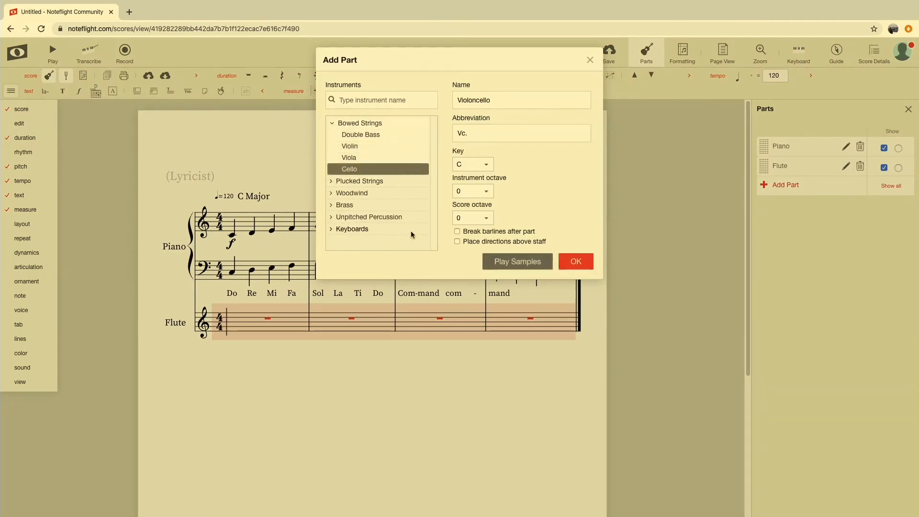
left_click(576, 261)
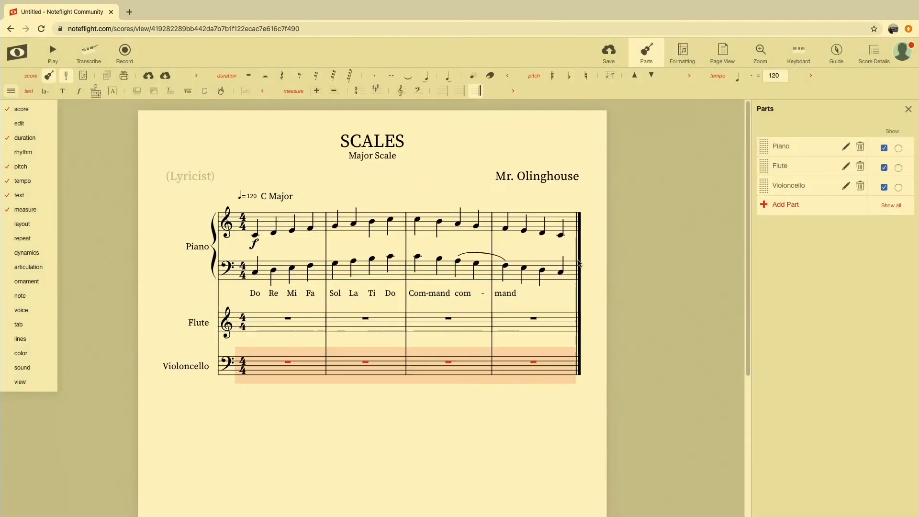
Step: Delete both piano staves across all four measures, leaving only the Flute and Violoncello parts
left_click(282, 223)
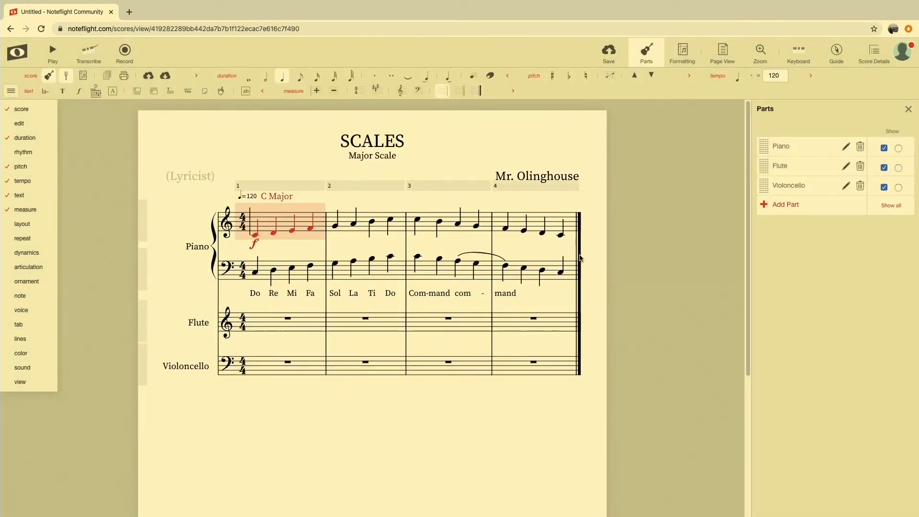
left_click(552, 277, "shift")
key("Delete")
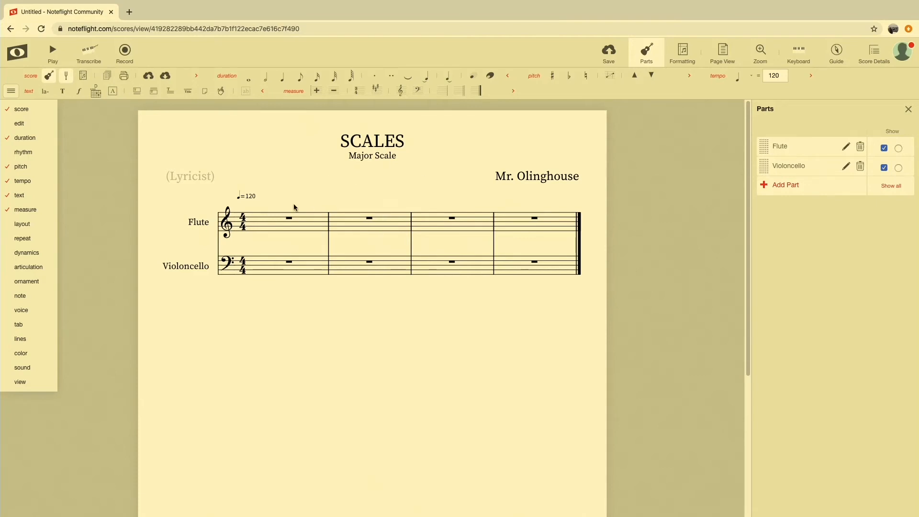
Step: Change the score title to Canon
double_click(389, 146)
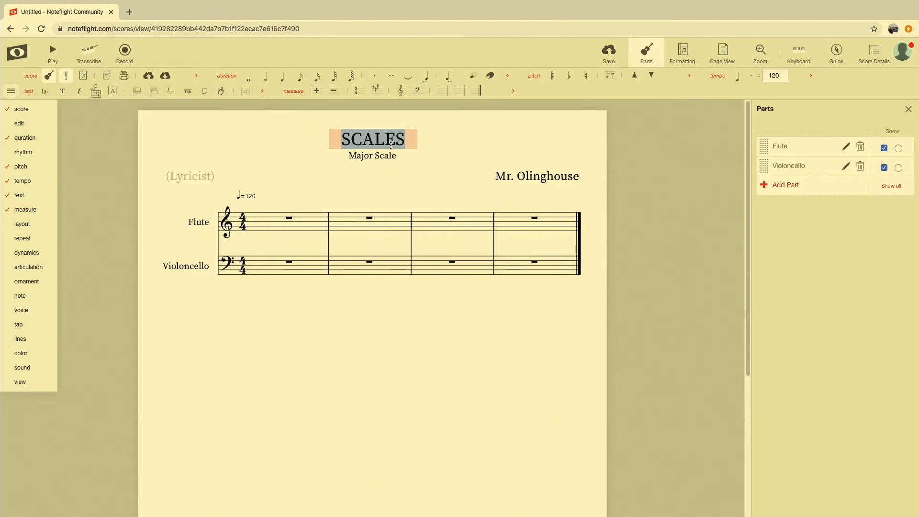
type("Canon")
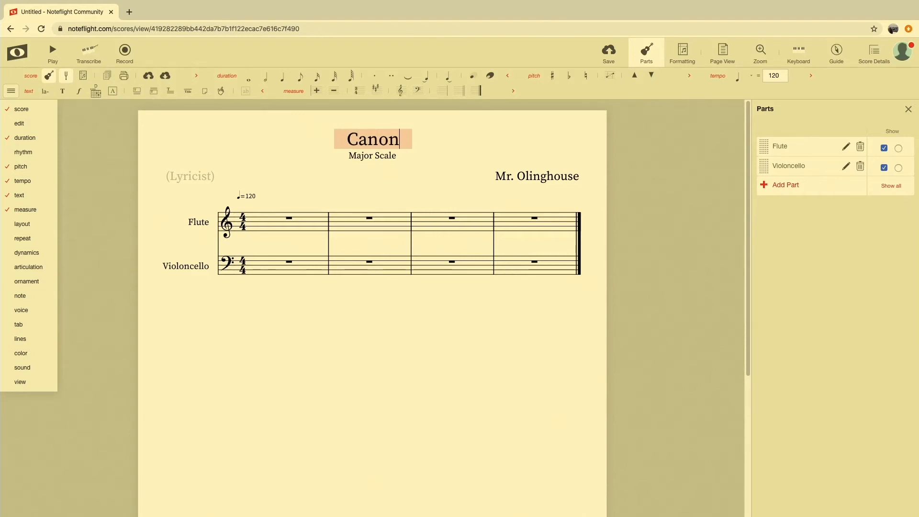
Step: Enter quarter notes C, G, A, E in measure 1 of the Violoncello, with the C raised an octave to middle C
left_click(300, 262)
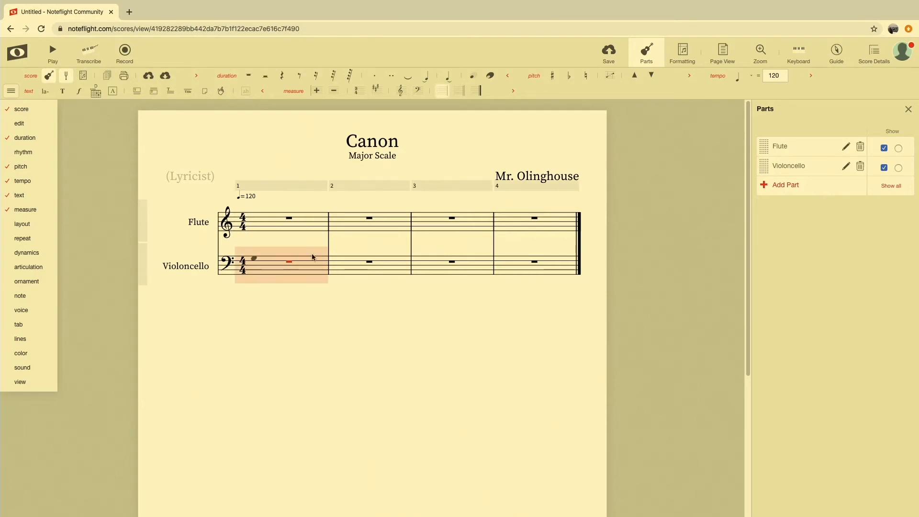
key("c")
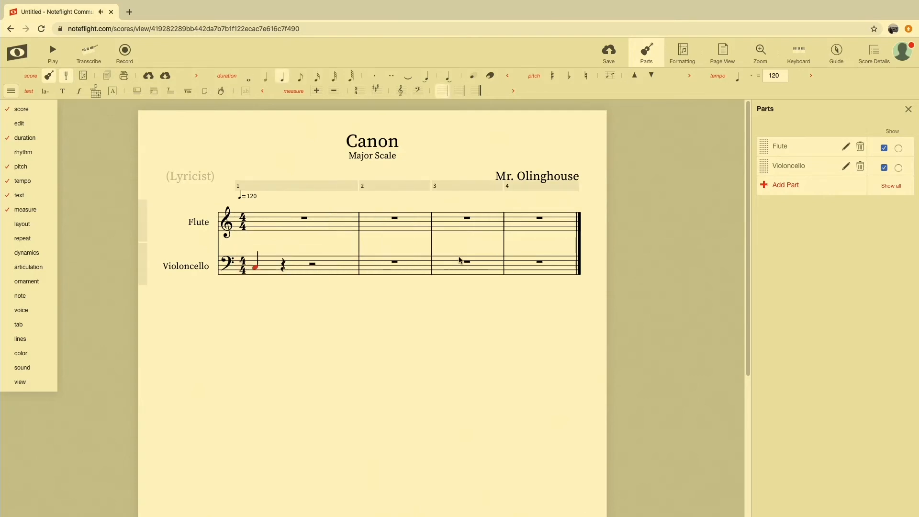
key("shift+Up")
key("b")
key("a")
key("g")
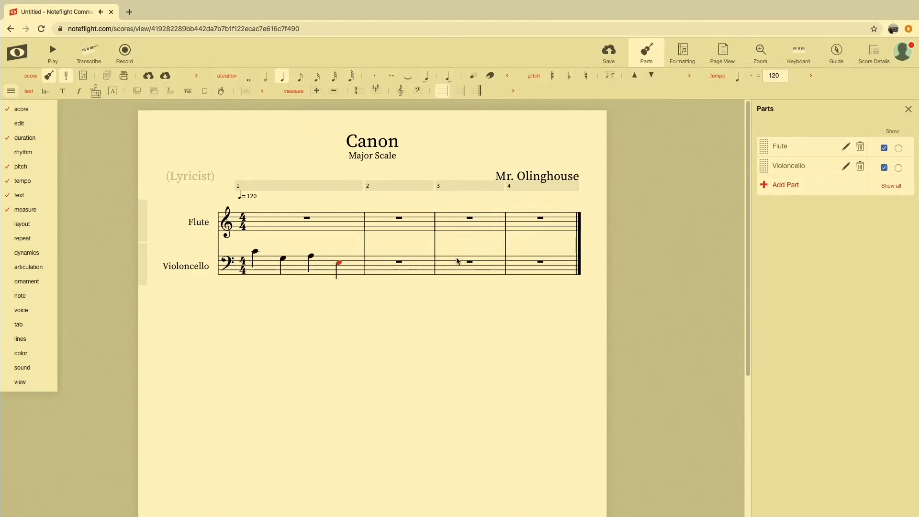
Step: Enter quarter notes F, C, F, G in measure 2 of the Violoncello
key("f")
key("e")
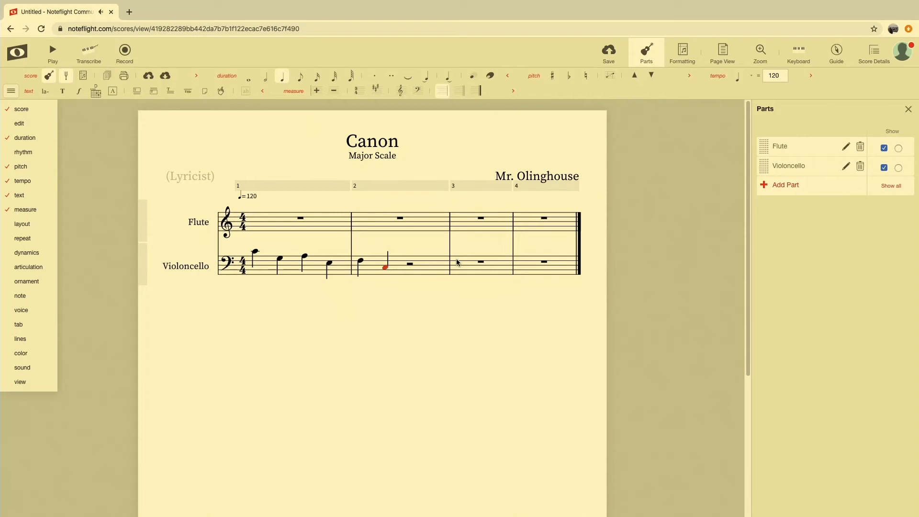
key("d")
key("c")
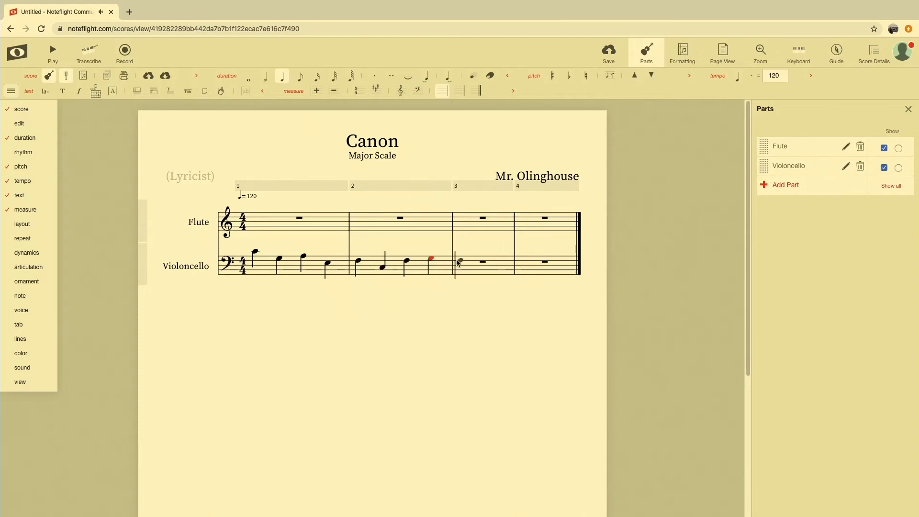
Step: Return to the first Violoncello note and play back the two-measure bass line from there
key("Left")
key("Left")
key("Left")
key("Left")
key("Left")
key("Left")
key("Left")
key("Left")
key("space")
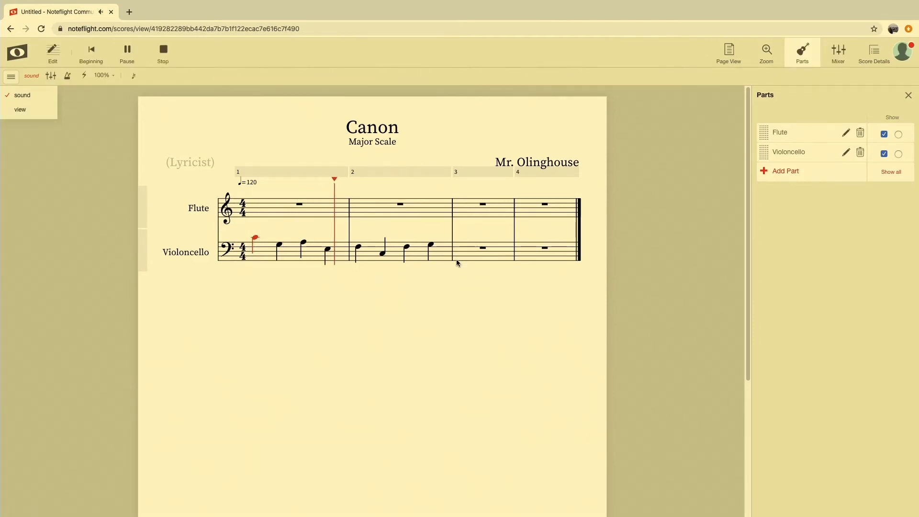
left_click(256, 185)
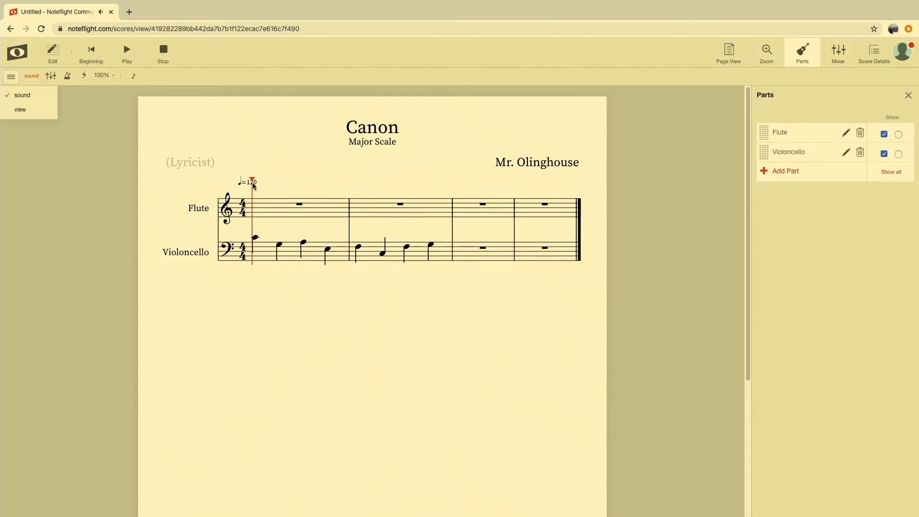
Step: Set the tempo to 80 beats per minute and play the bass line back
left_click(166, 55)
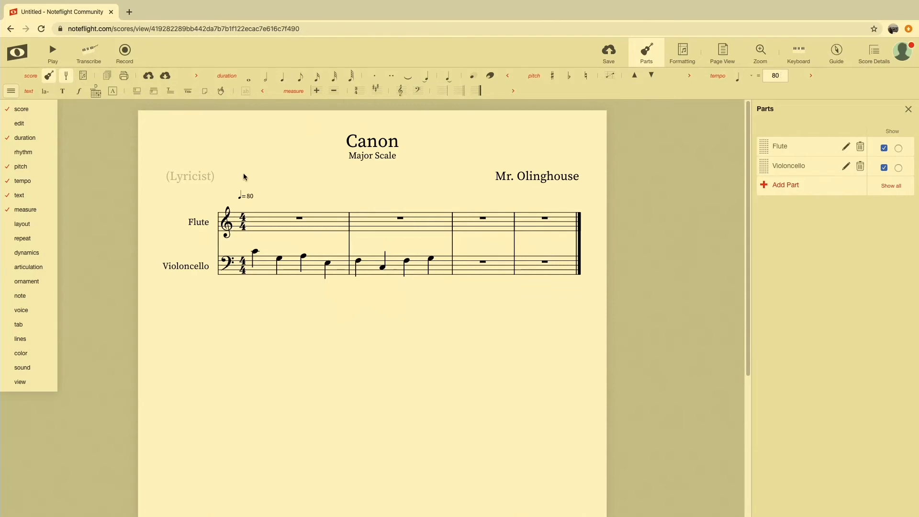
key("space")
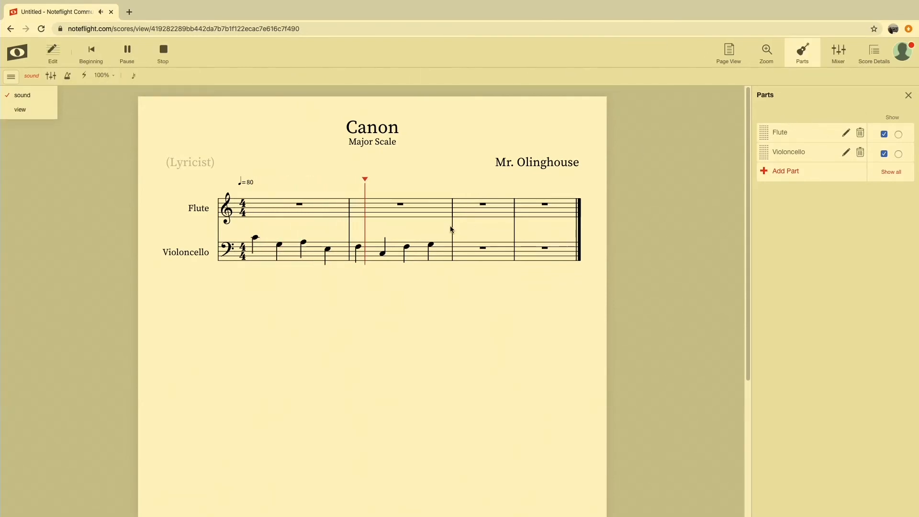
key("space")
left_click(255, 241)
Step: Set the tempo to 40 beats per minute, play the bass line back, and return to editing the score
left_click(183, 70)
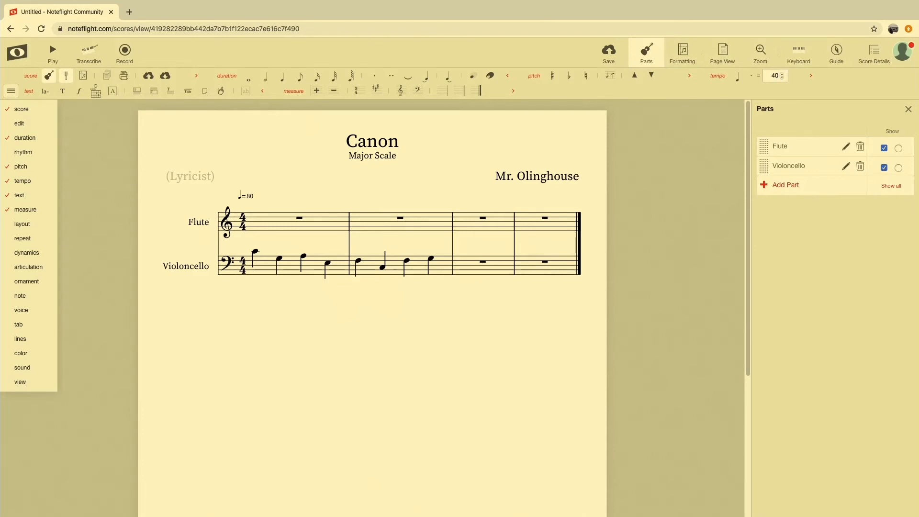
left_click(680, 169)
key("space")
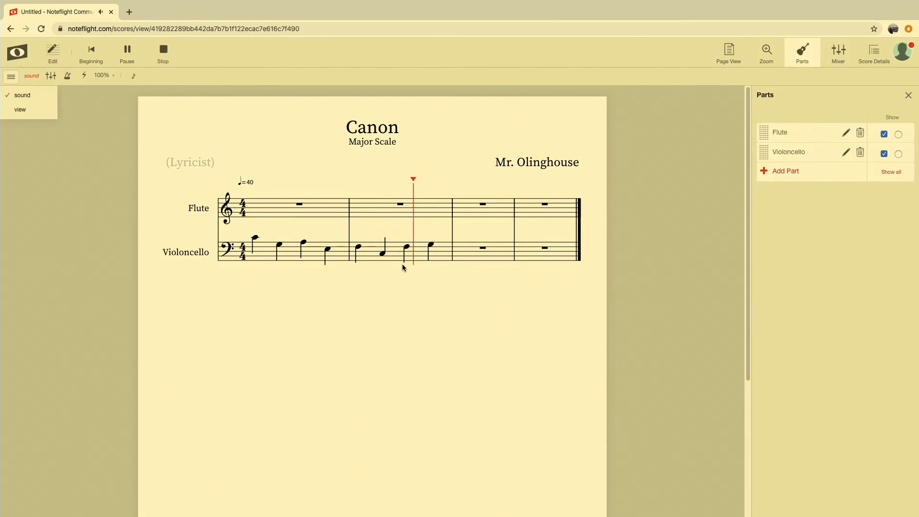
key("space")
key("space")
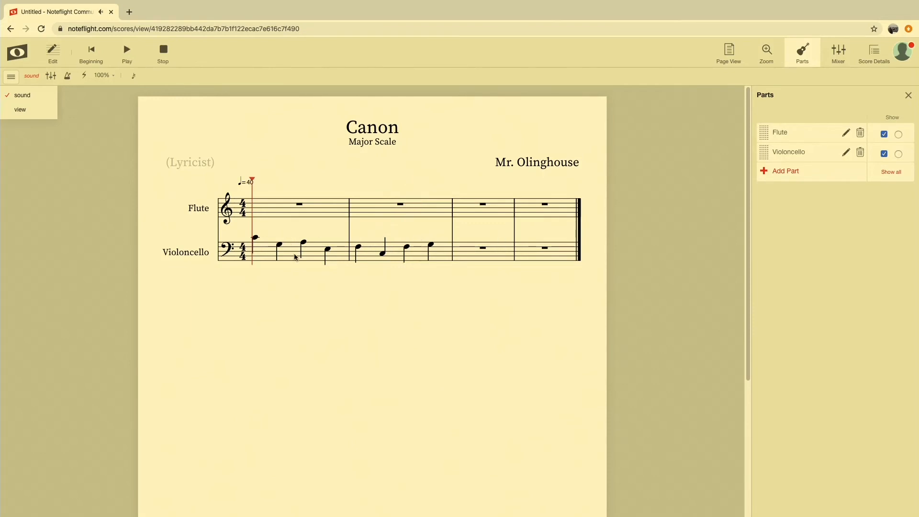
left_click(164, 51)
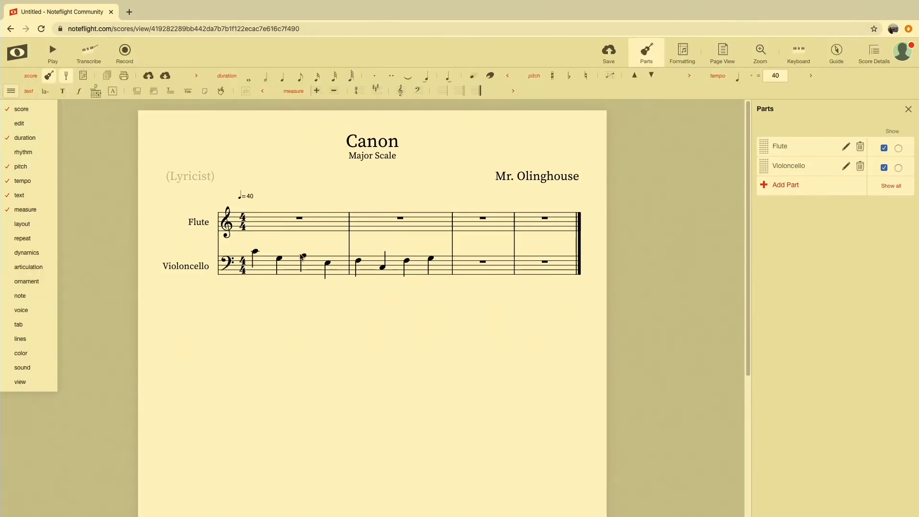
Step: Copy the Violoncello's measures 1 and 2 and paste them repeatedly, extending the bass line through measure 18
left_click(289, 268)
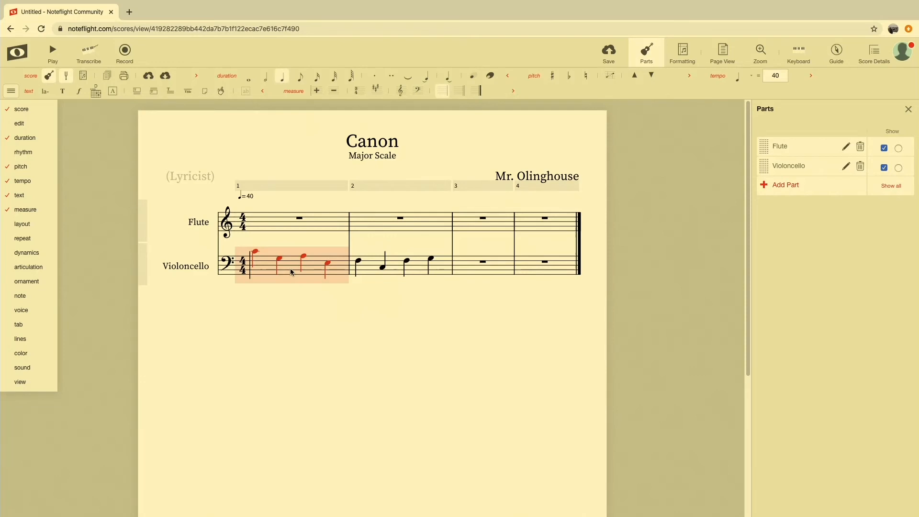
left_click(398, 271, "shift")
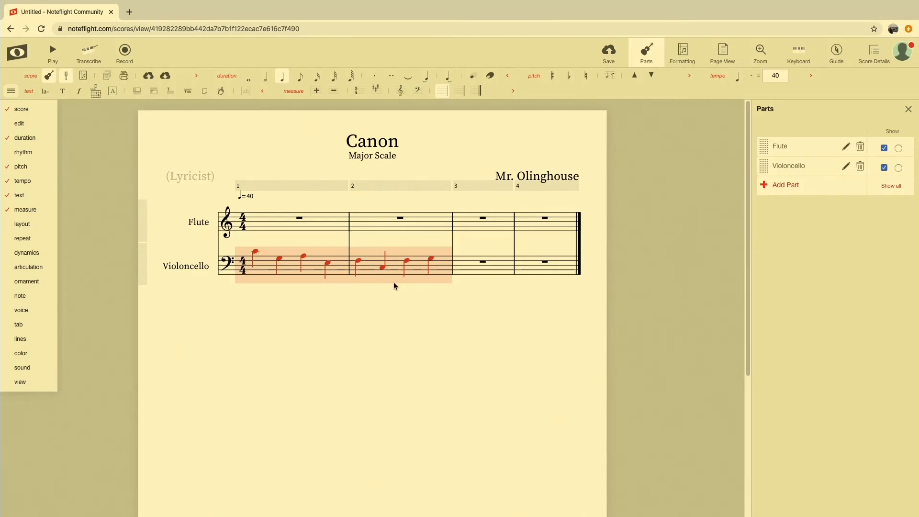
key("ctrl+v")
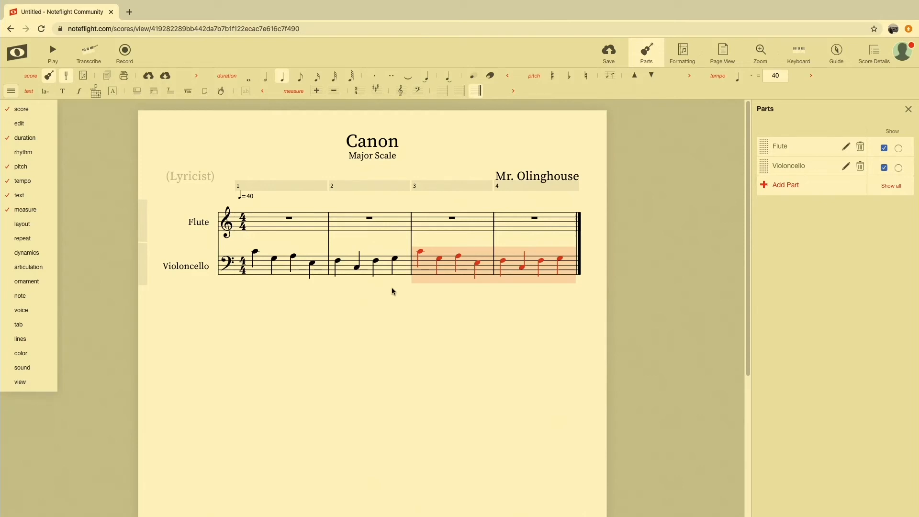
key("ctrl+v")
key("ctrl+v")
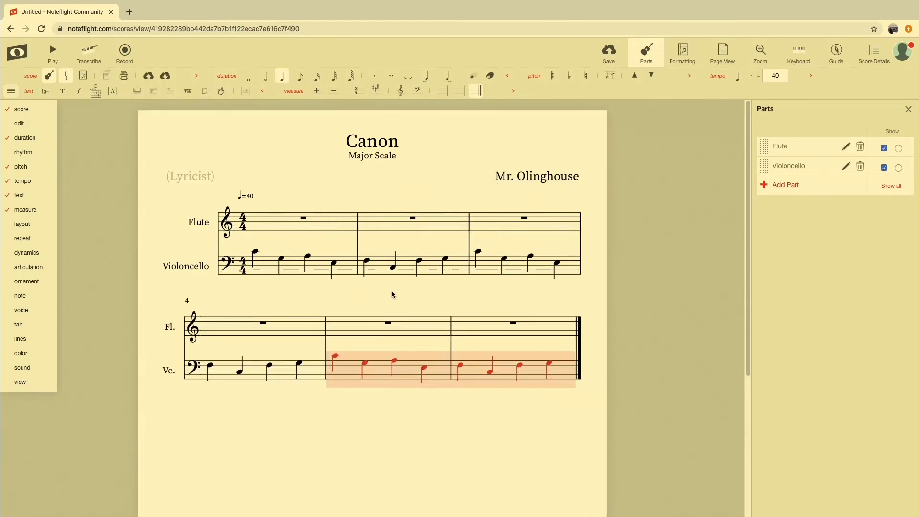
key("ctrl+v")
key("ctrl+v")
key("ctrl+v")
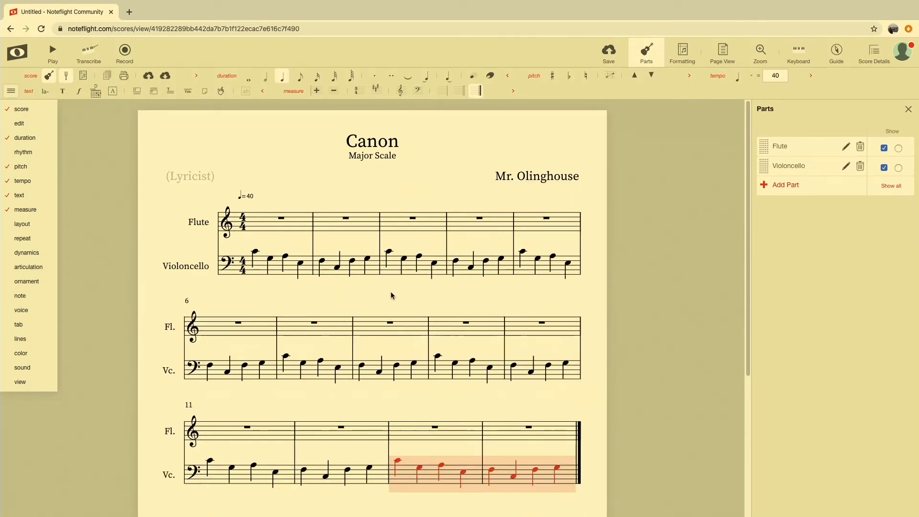
left_click(391, 295)
key("ctrl+v")
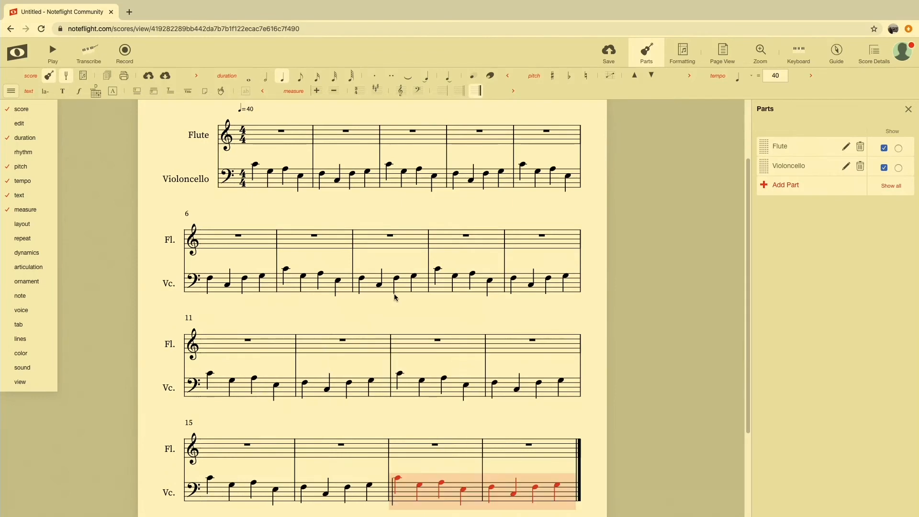
Step: Enter a C at the start of the Flute's measure 1, lower it an octave, and make it an eighth note
scroll(395, 297, "up", 2)
left_click(263, 229)
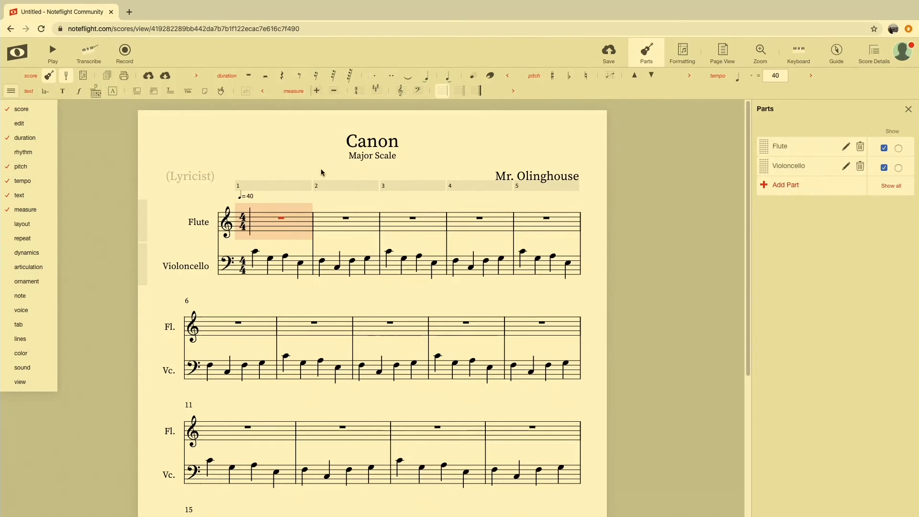
key("c")
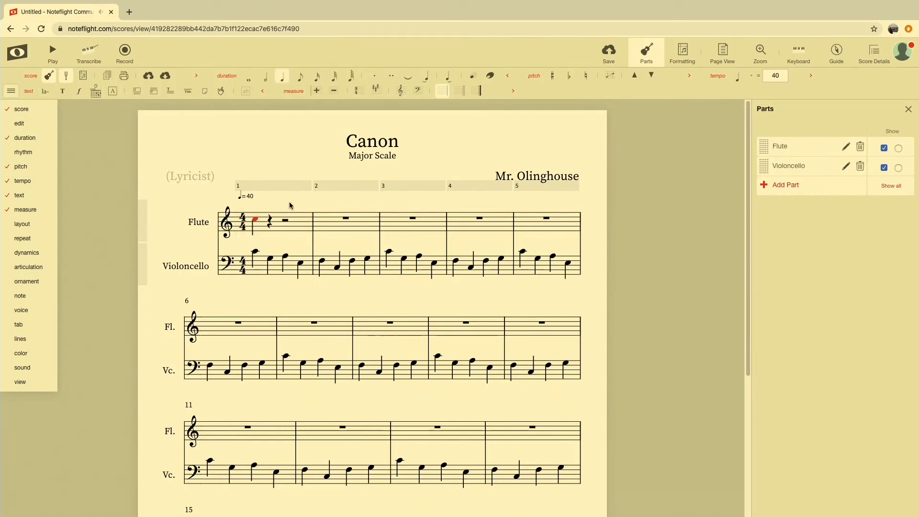
key("super+Down")
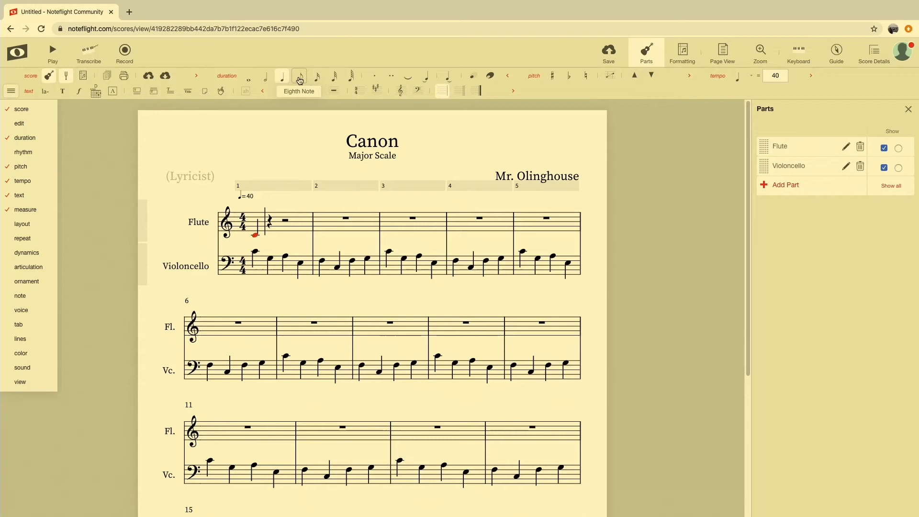
left_click(300, 80)
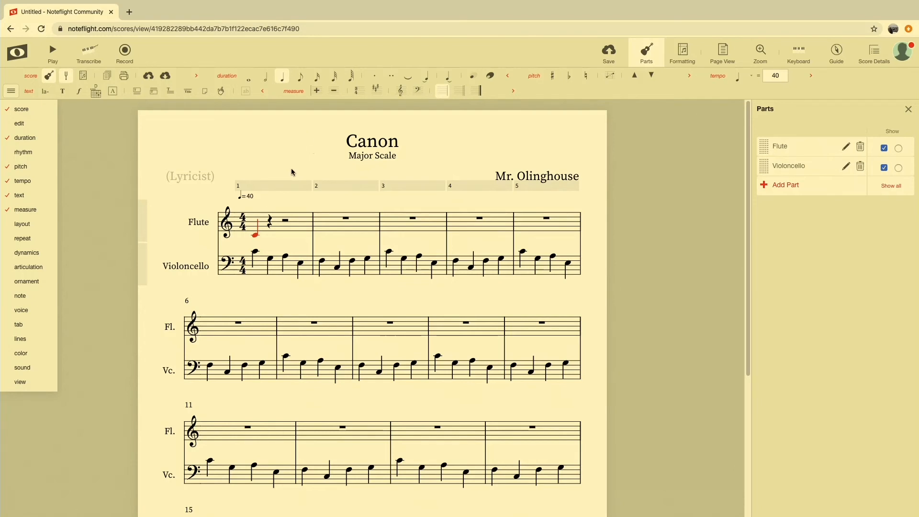
key("4")
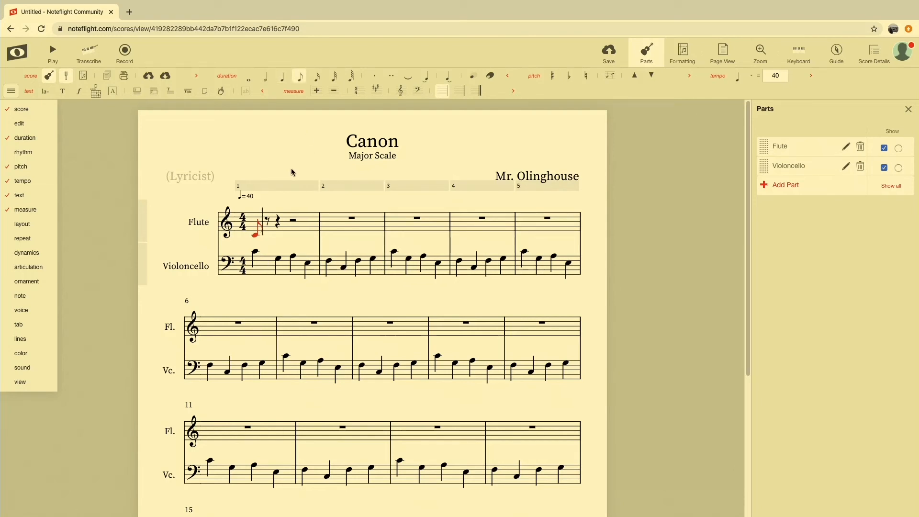
Step: Vary the duration of the Flute's first note, first shorter and up to a whole note
key("bracketleft")
key("bracketleft")
key("bracketright")
key("bracketright")
key("bracketright")
key("bracketright")
key("bracketright")
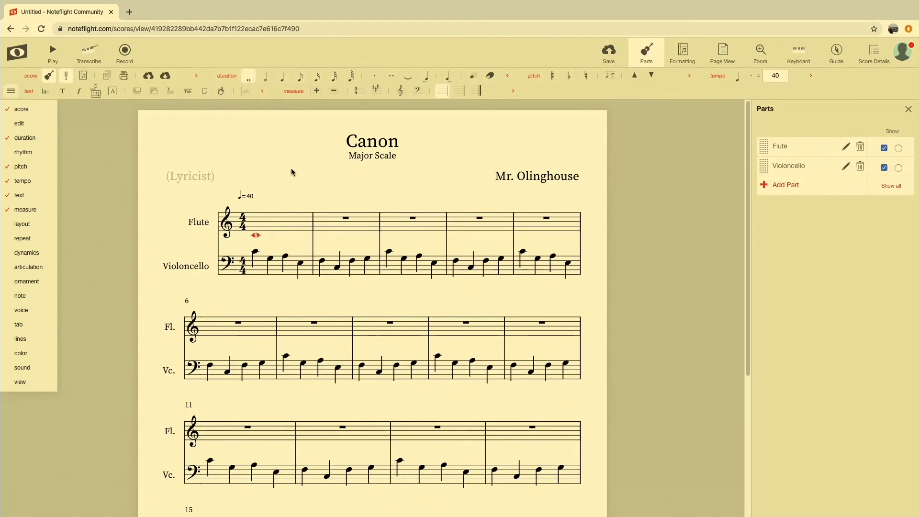
Step: Shorten the Flute's whole note one value at a time down to a 256th note
key("bracketleft")
key("bracketleft")
key("bracketleft")
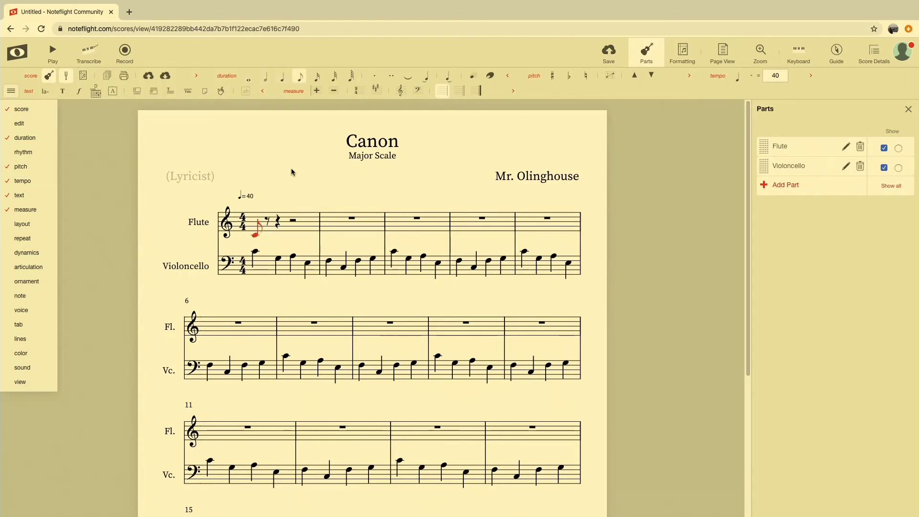
key("bracketleft")
key("bracketleft")
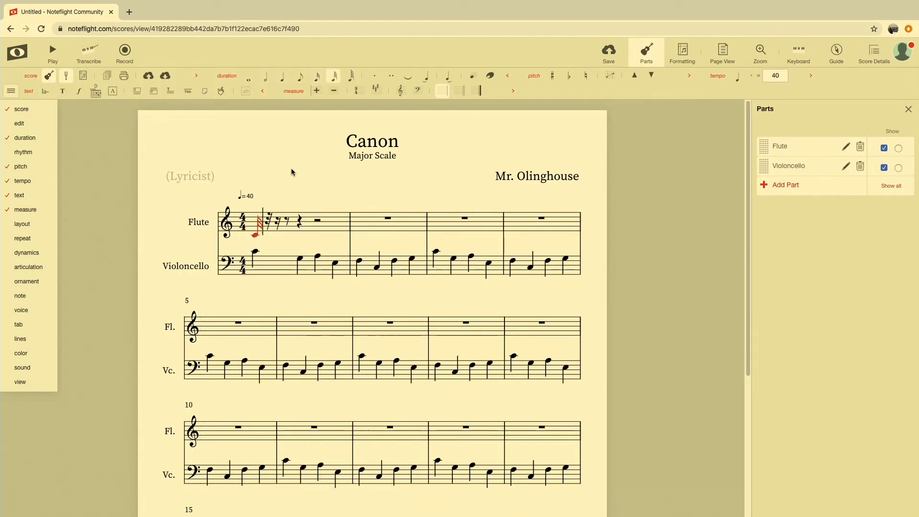
key("bracketleft")
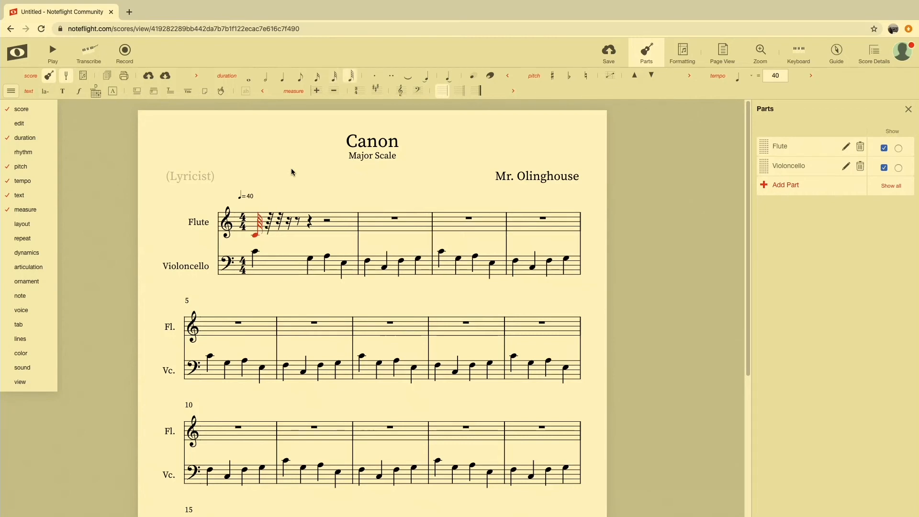
key("bracketleft")
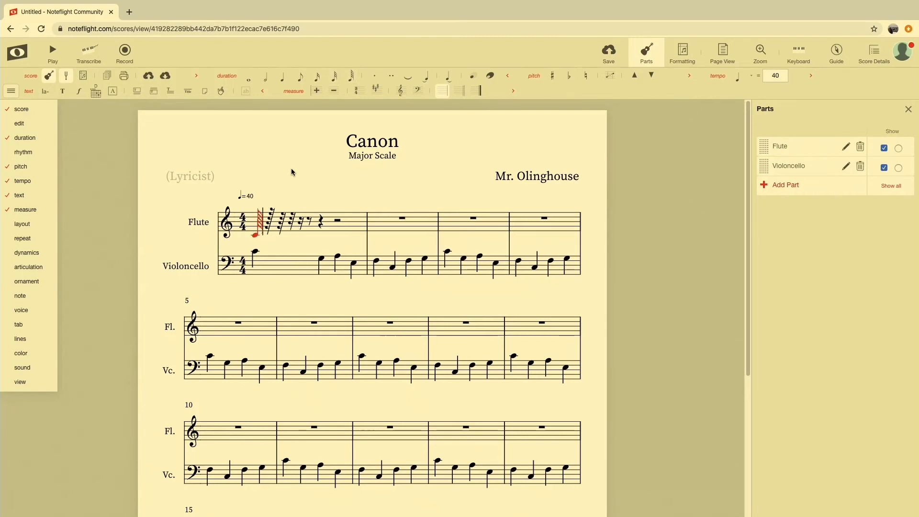
key("bracketleft")
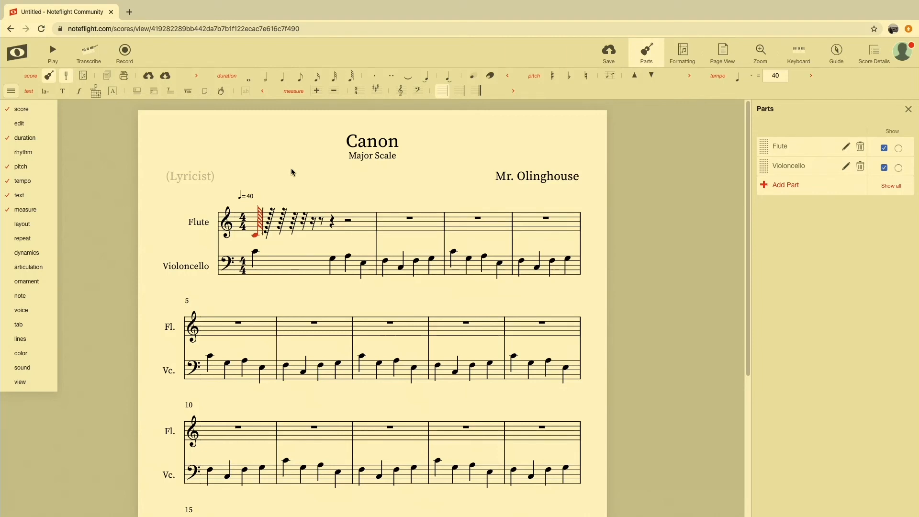
Step: Lengthen the Flute's first note back to an eighth note
key("bracketright")
key("bracketright")
key("bracketright")
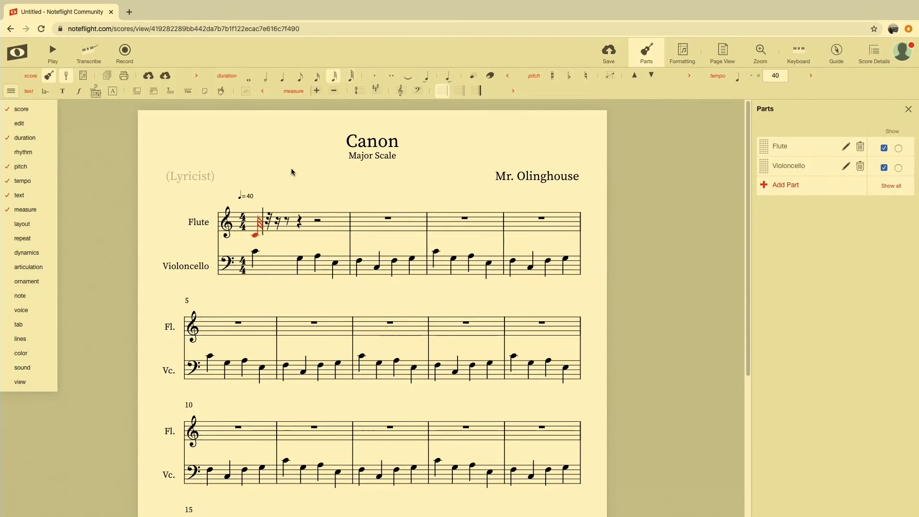
key("bracketright")
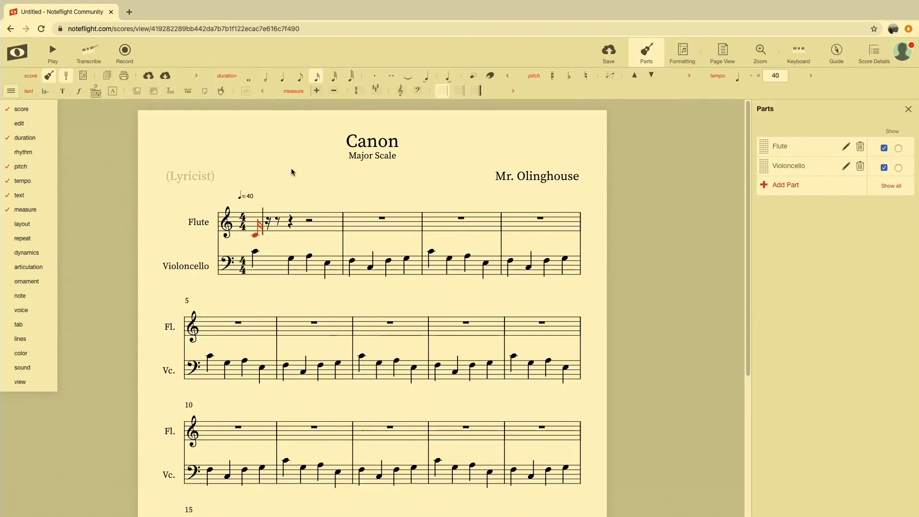
key("4")
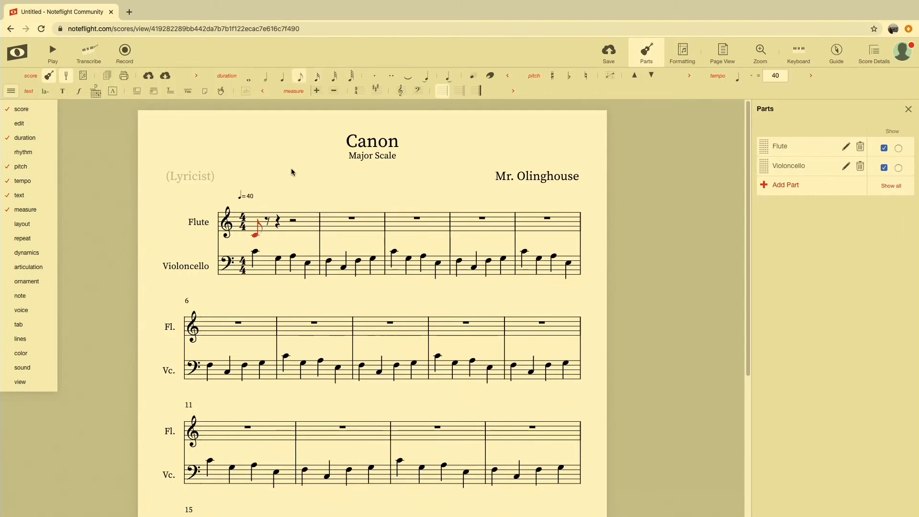
Step: Add eighth notes E, G and C after the Flute's low C, play the opening back, and stop playback
key("d")
key("e")
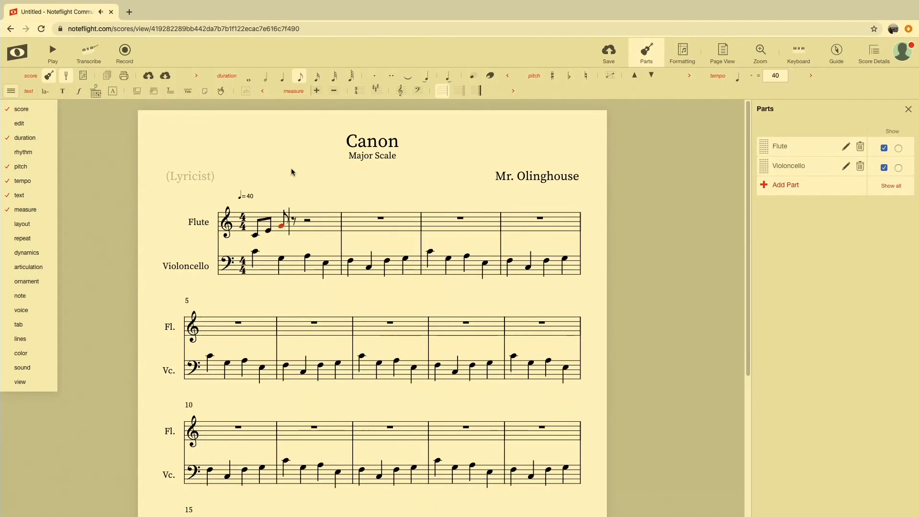
key("f")
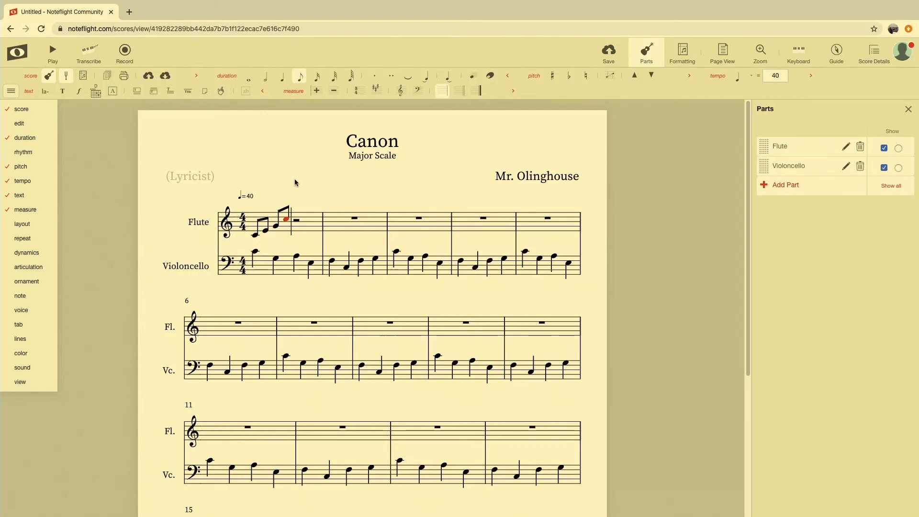
key("space")
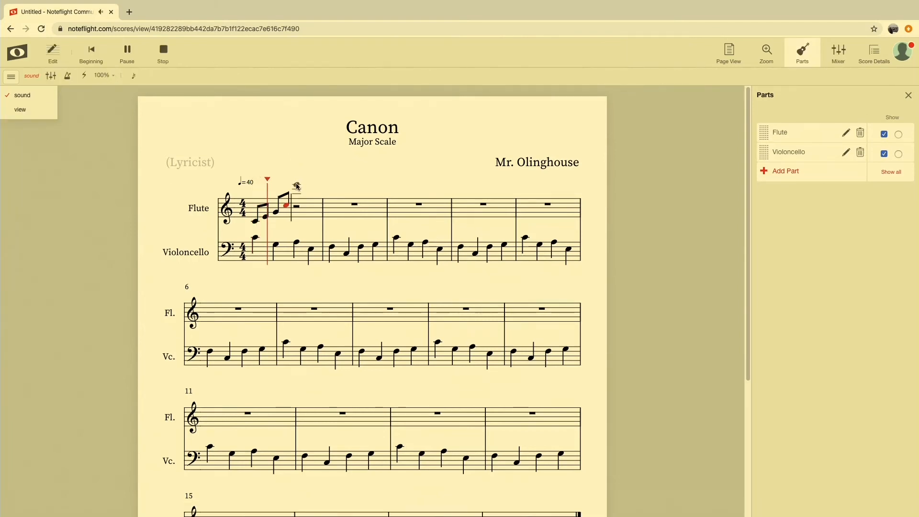
key("space")
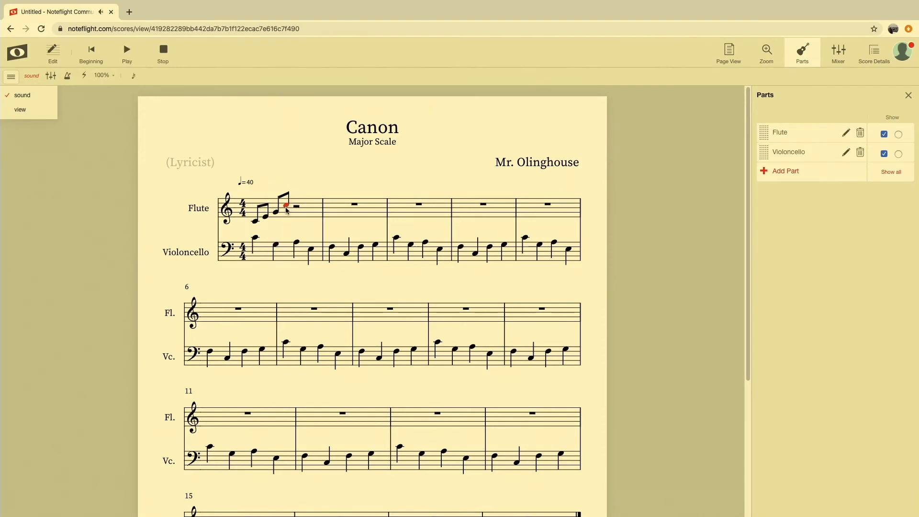
left_click(257, 225)
left_click(162, 54)
Step: Change the Flute's first C to a sixteenth note and follow it with sixteenth notes E, G and C
left_click(255, 236)
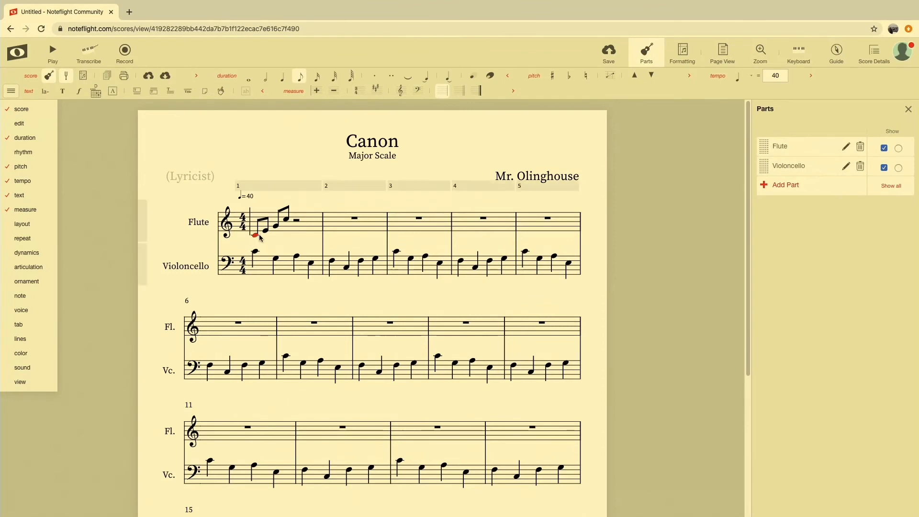
key("3")
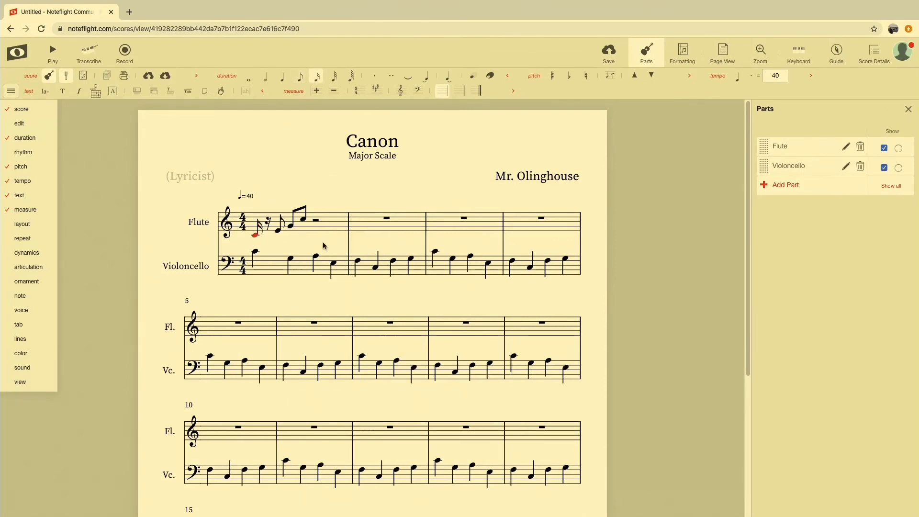
key("d")
key("e")
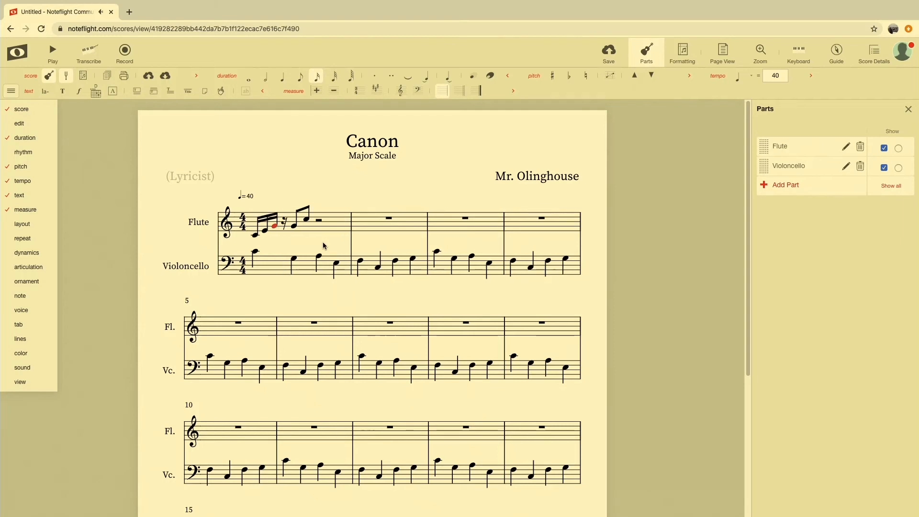
key("f")
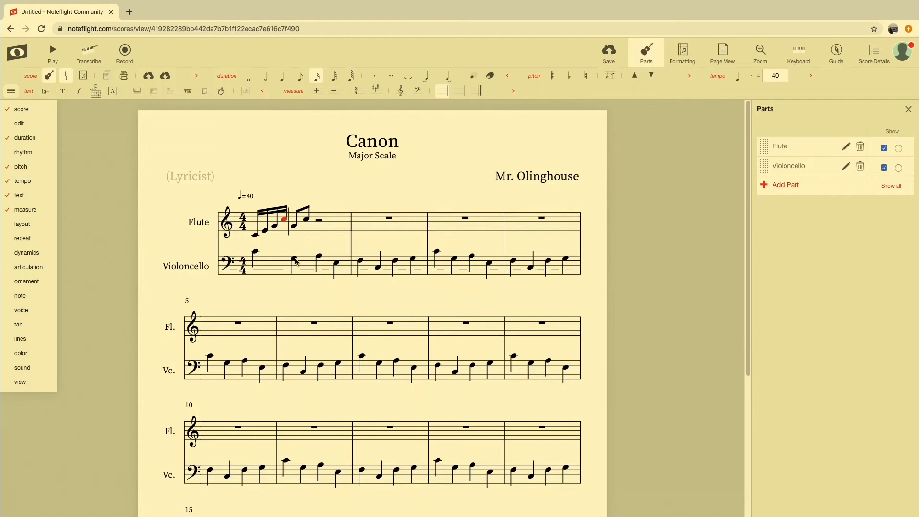
Step: Enter sixteenth notes G, B, D and G on beat 2 of the Flute's measure 1
key("g")
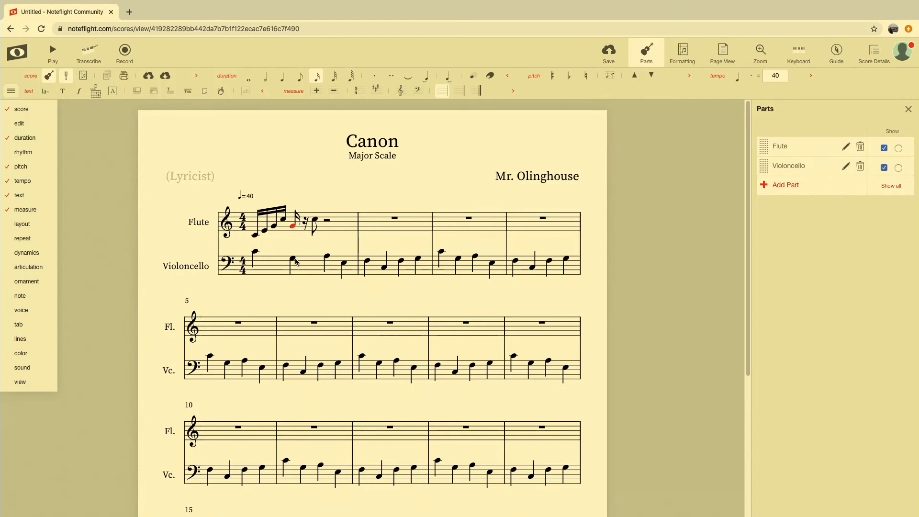
left_click(298, 223)
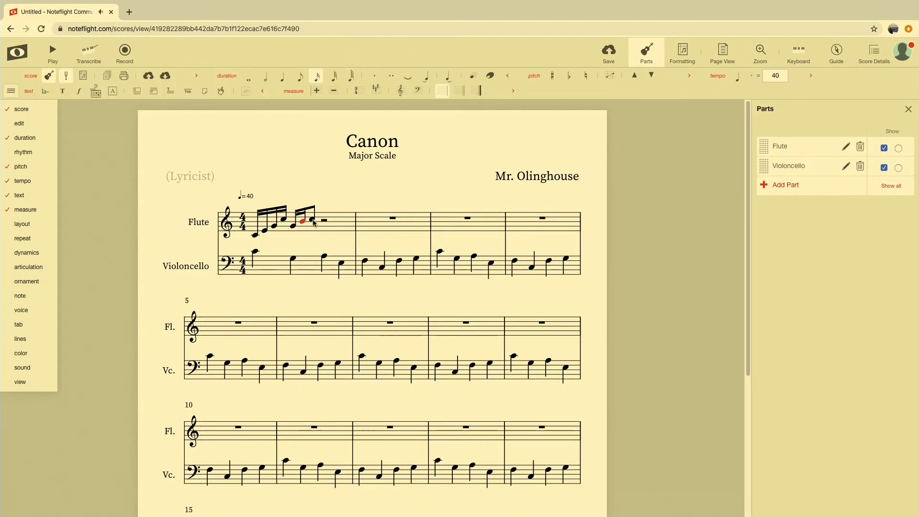
left_click(314, 224)
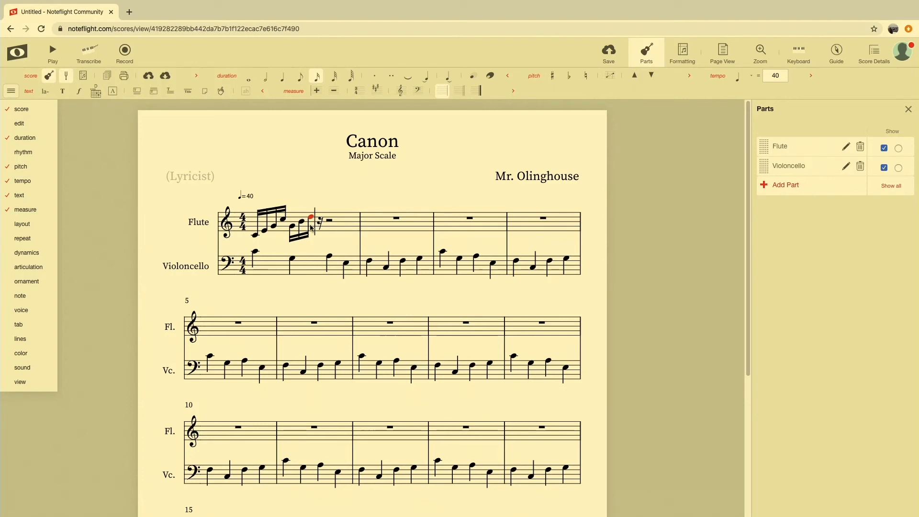
key("g")
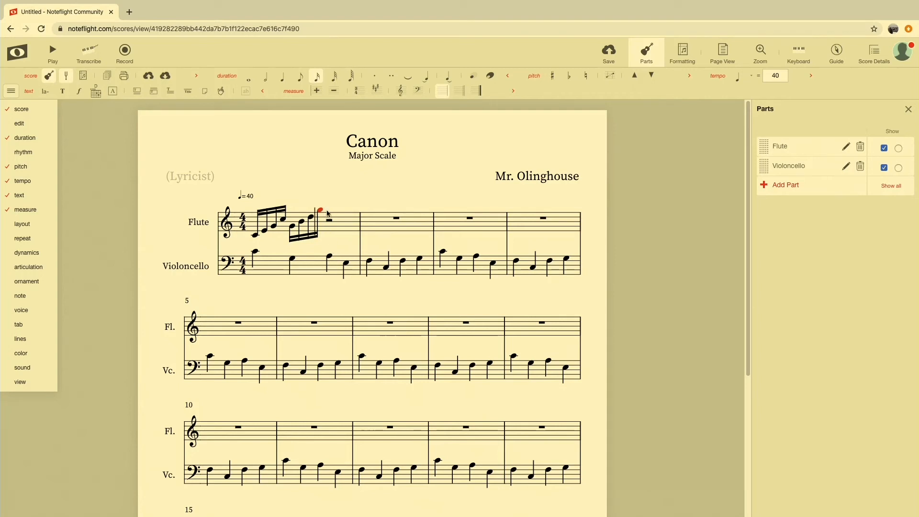
Step: Repeat the Flute's beat 2 sixteenth-note group on beat 3 and raise the copy one step to A, C, E, A
left_click(295, 233)
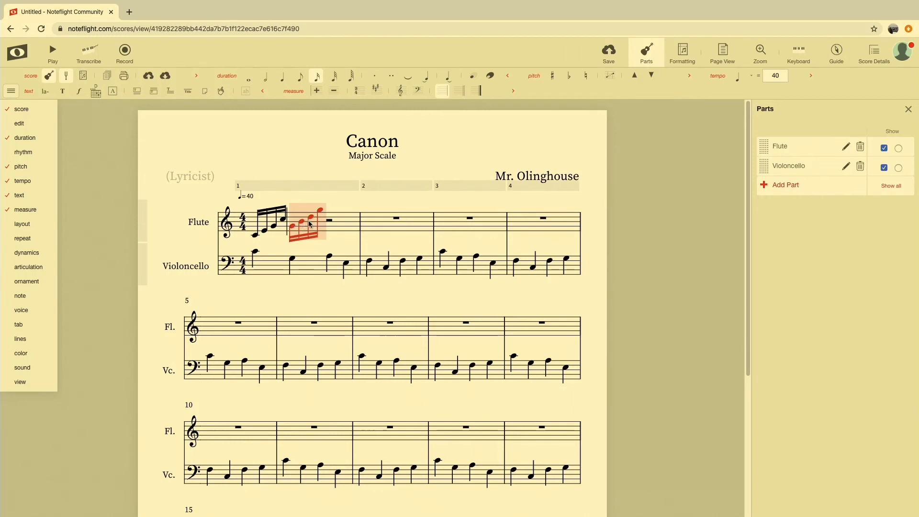
key("r")
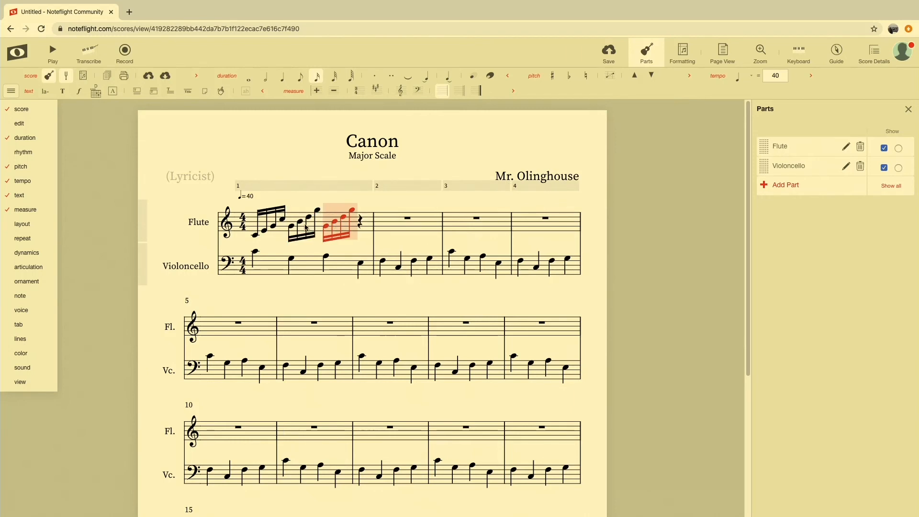
key("Up")
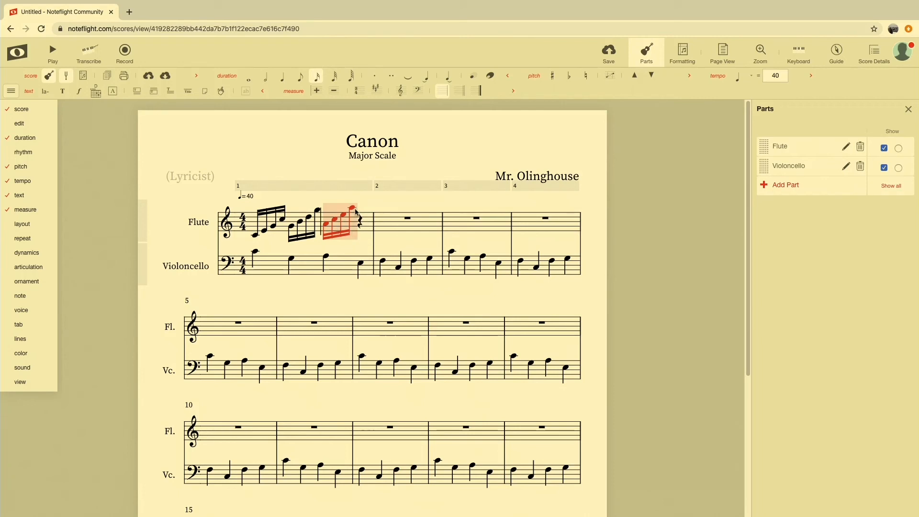
Step: Repeat the Flute's beat 3 sixteenth-note group on beat 4 of measure 1 and lower the copy to E, G, B, E
key("r")
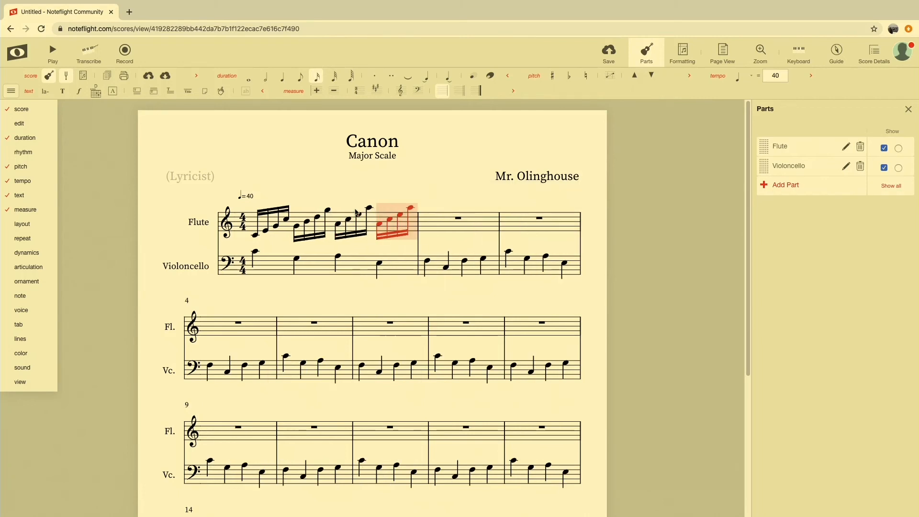
key("Down")
key("Down")
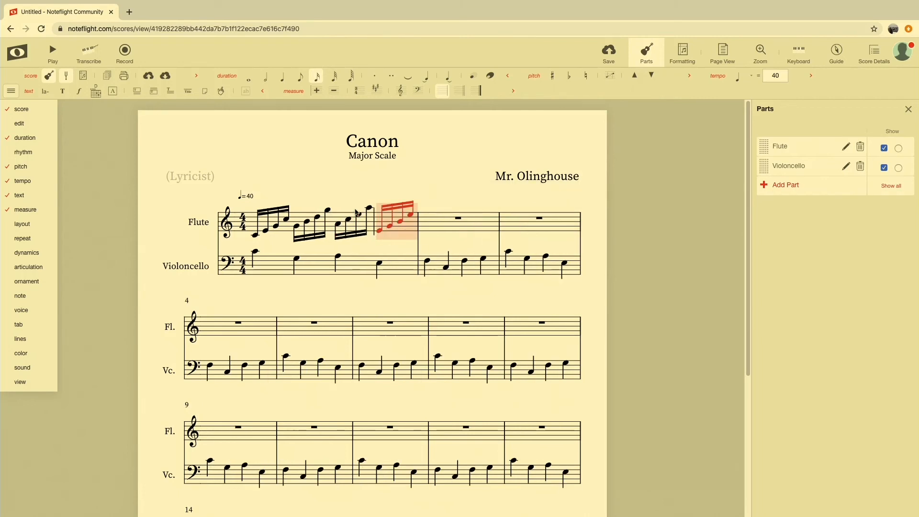
left_click(307, 180)
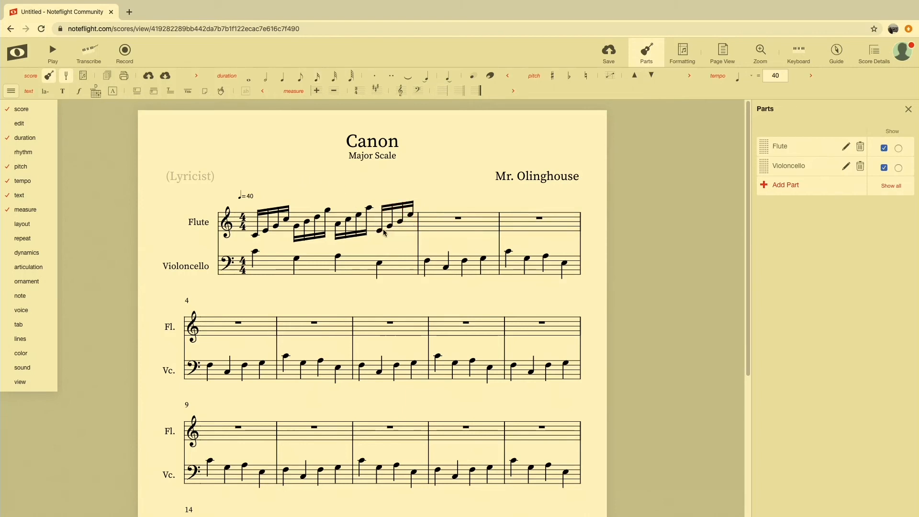
Step: Fill the Flute's measure 2 with transposed copies of the beat 4 group: F-A-C-F, C-E-G-C, F-A-C-F and G-B-D-G
left_click_drag(383, 232, 416, 218)
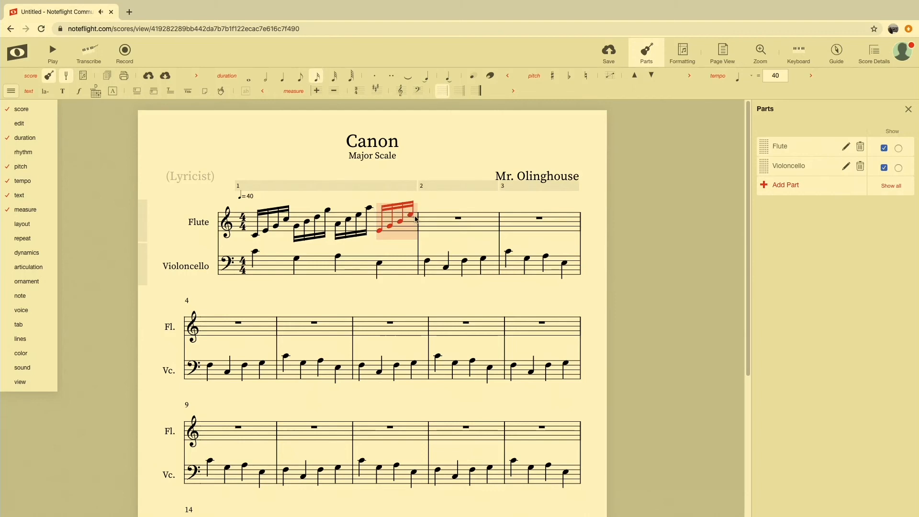
key("r")
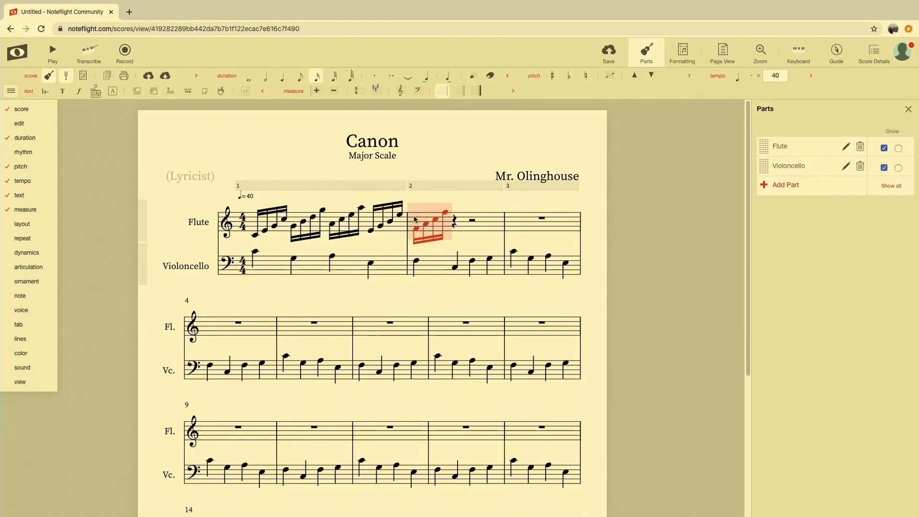
key("r")
key("r")
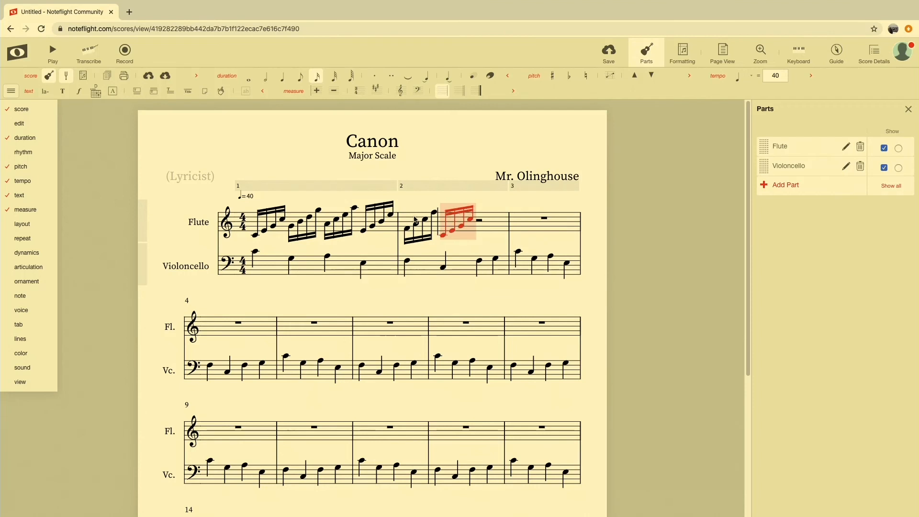
key("r")
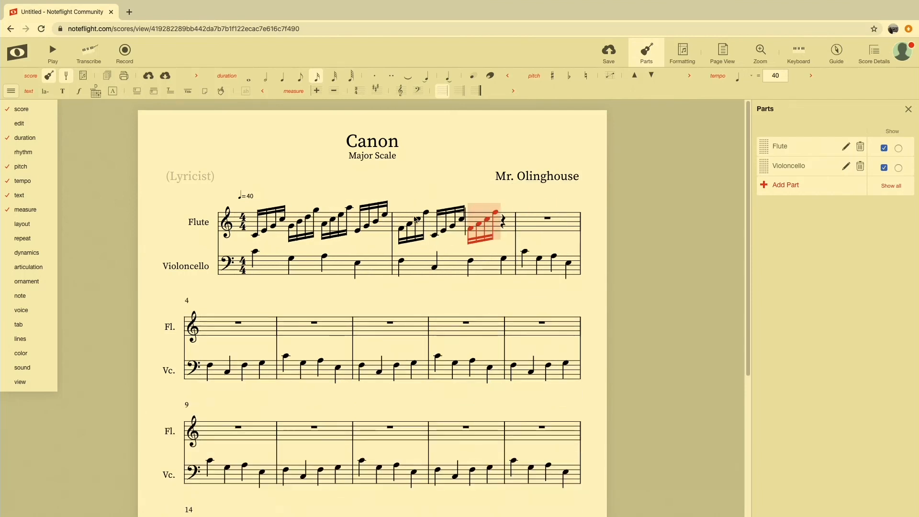
key("Up")
key("Down")
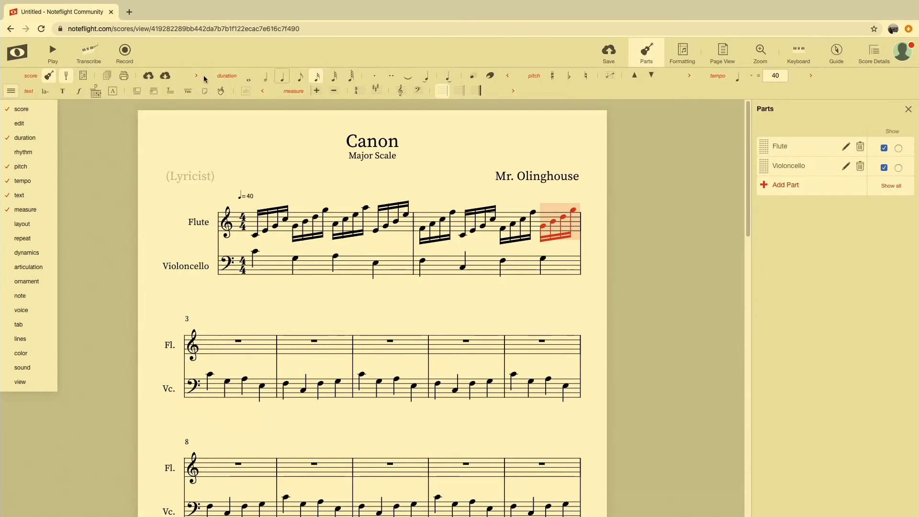
left_click(249, 141)
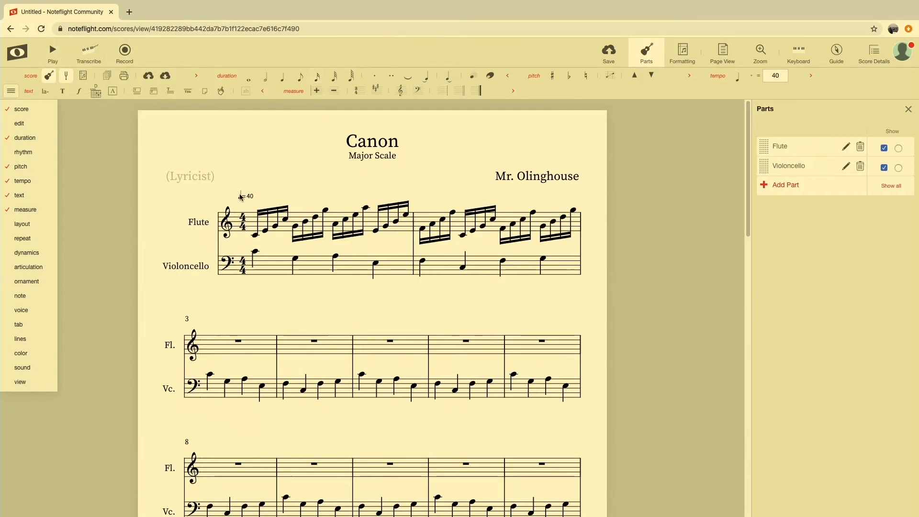
Step: Play back the first two measures, stop playback, and return to editing the score
key("space")
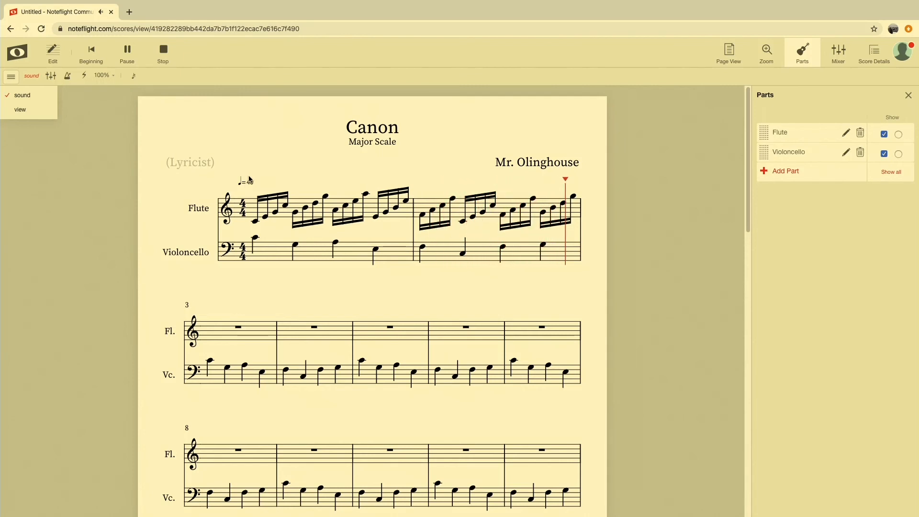
key("space")
left_click(231, 335)
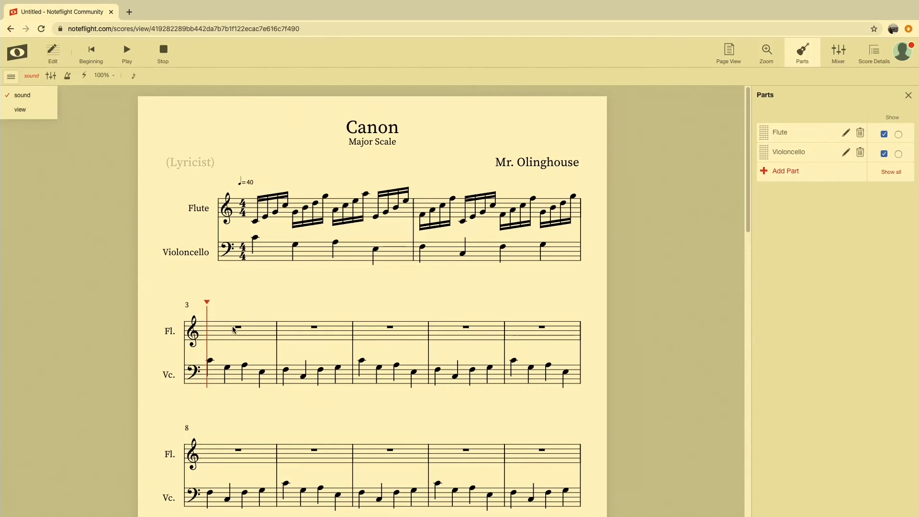
key("Escape")
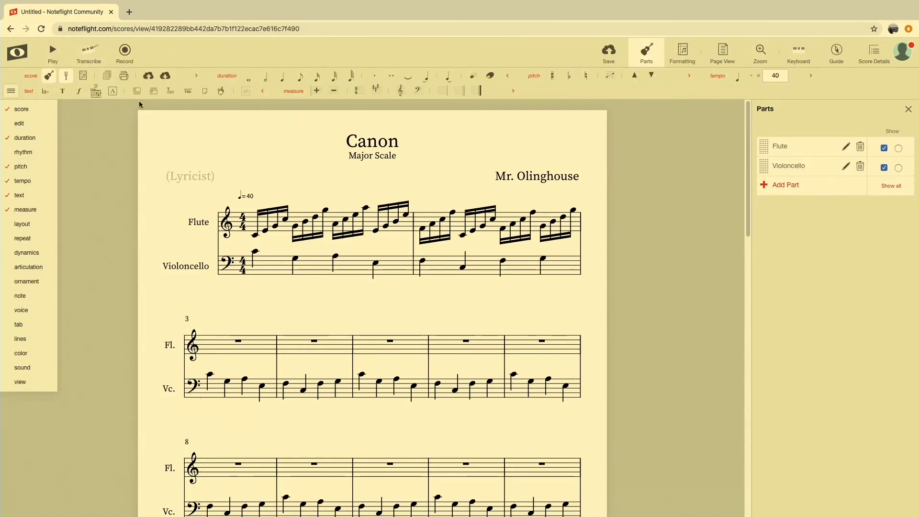
Step: Enter quarter notes E, D, C, B in the Flute's measure 3 and A, G, A, B in measure 4
left_click(210, 342)
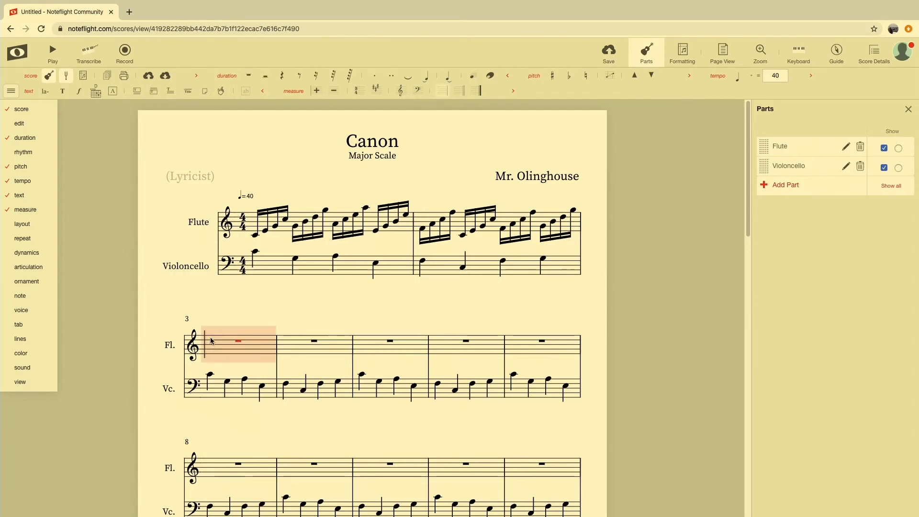
left_click(211, 339)
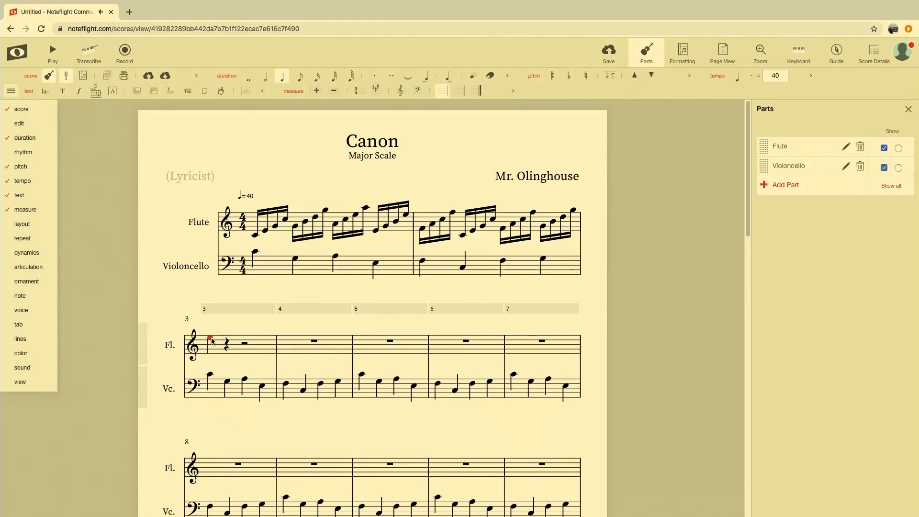
key("d")
key("c")
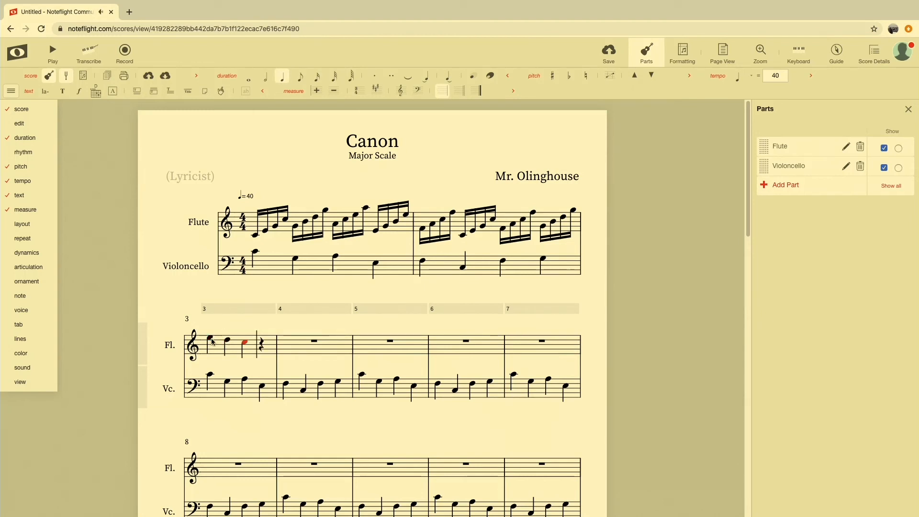
key("b")
key("a")
key("g")
key("a")
key("b")
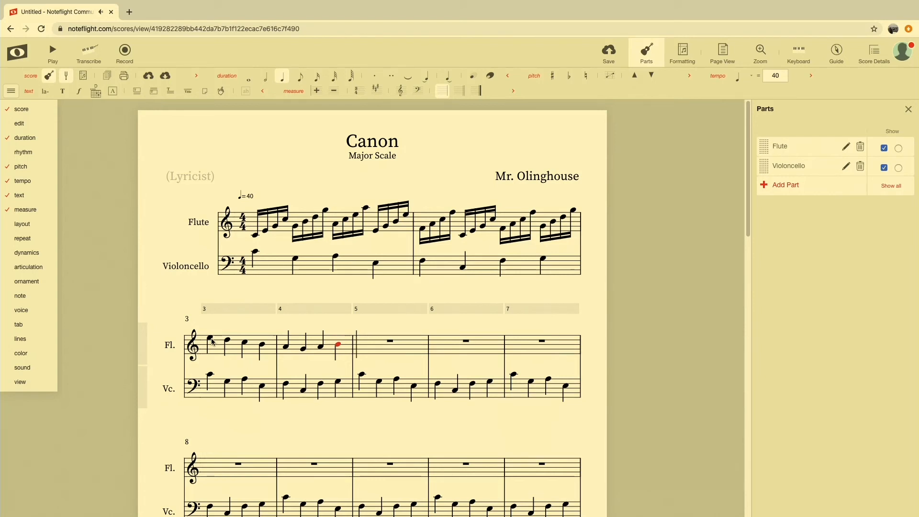
Step: Play back measures 3 and 4 from the Flute's first note in measure 3, and stop playback
key("Left")
key("Left")
key("Left")
key("Left")
key("Left")
left_click(211, 340)
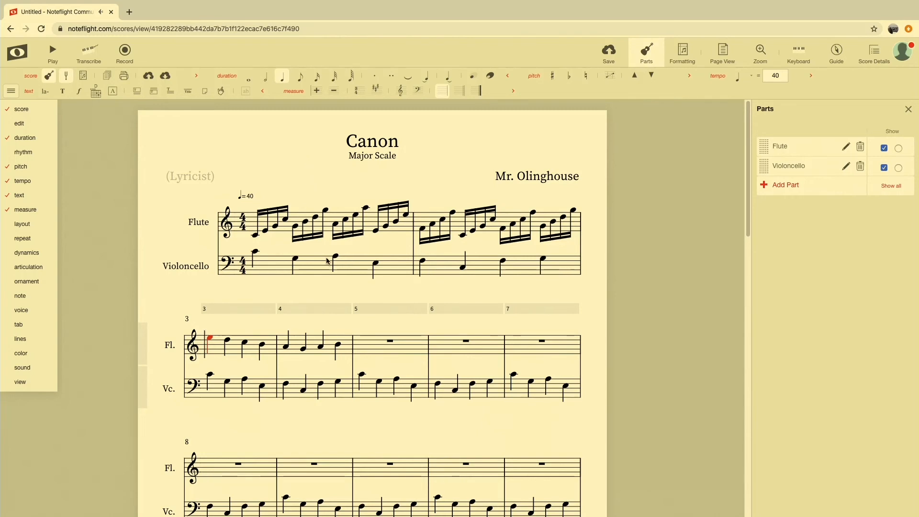
key("space")
key("space")
key("space")
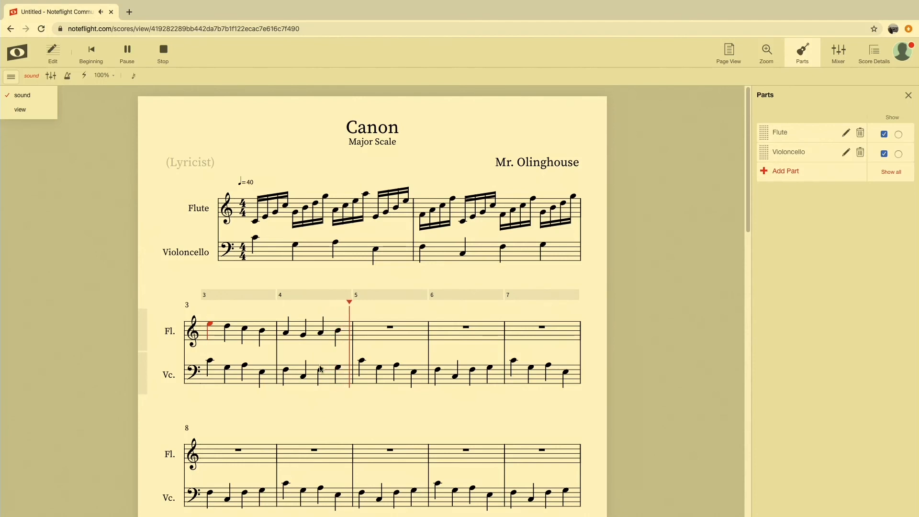
left_click(309, 335)
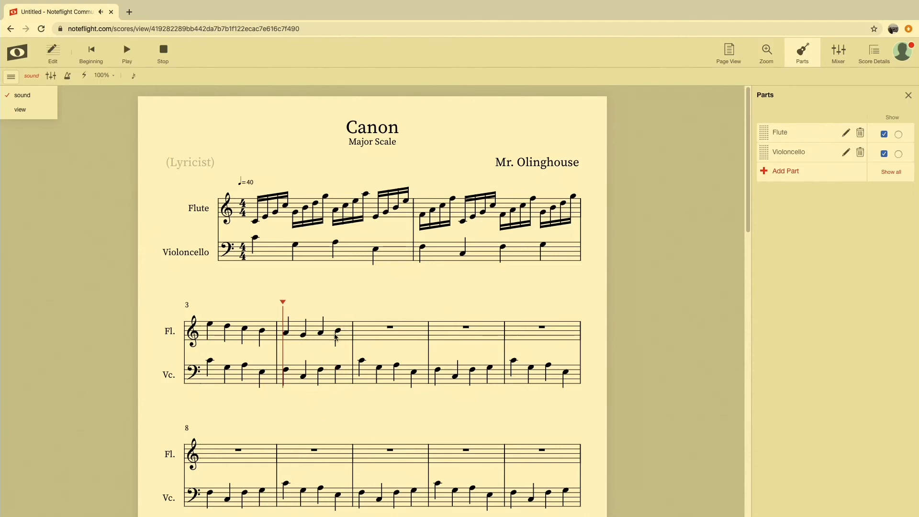
key("space")
Step: Repeat the Flute's measures 3 and 4 into measures 5 and 6
left_click(343, 342)
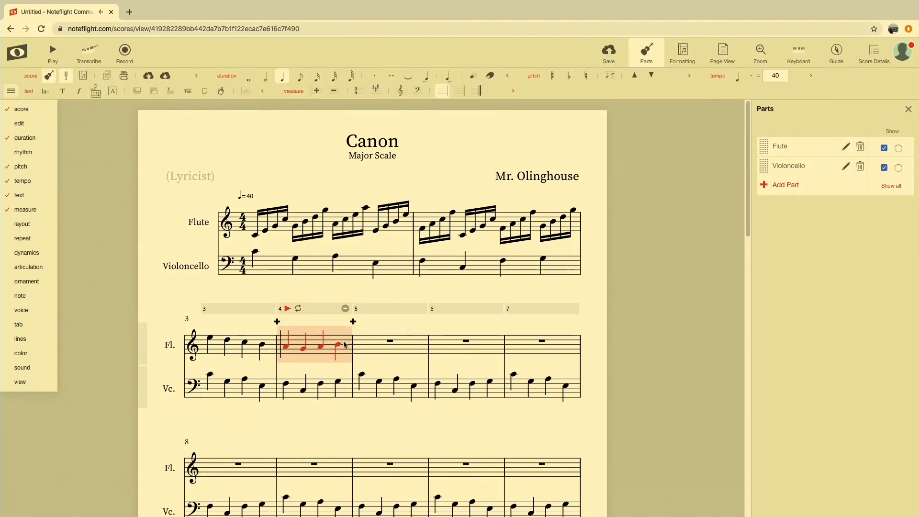
left_click(253, 355, "shift")
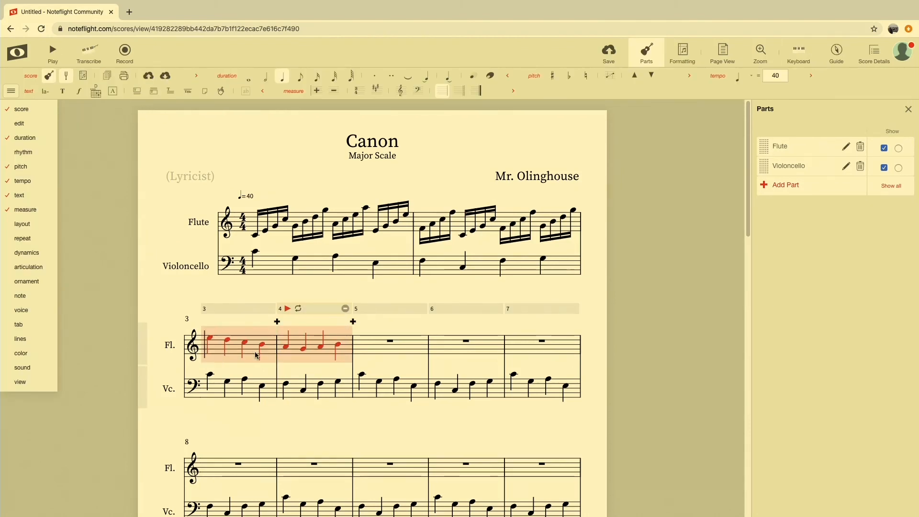
key("r")
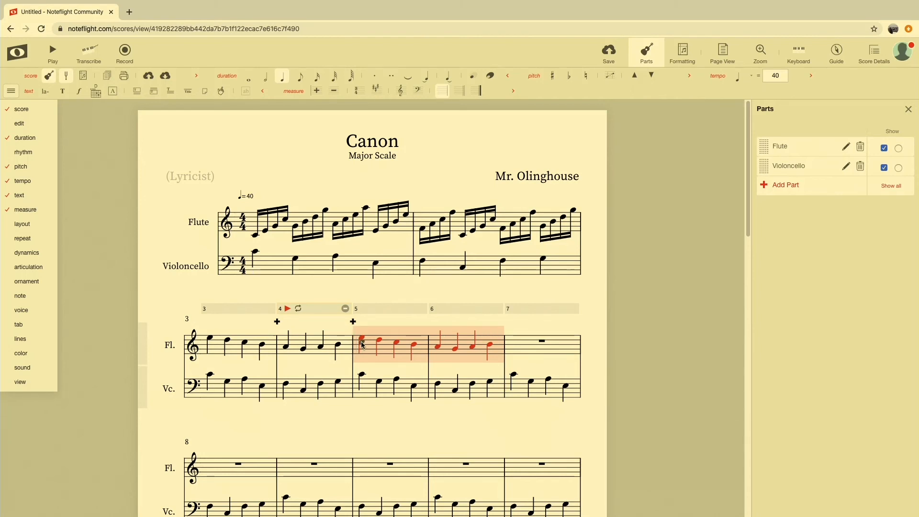
Step: Add upper harmony notes G, F, E, D to the Flute's measure 5 and C, B, C, D to measure 6
left_click_drag(363, 341, 363, 335)
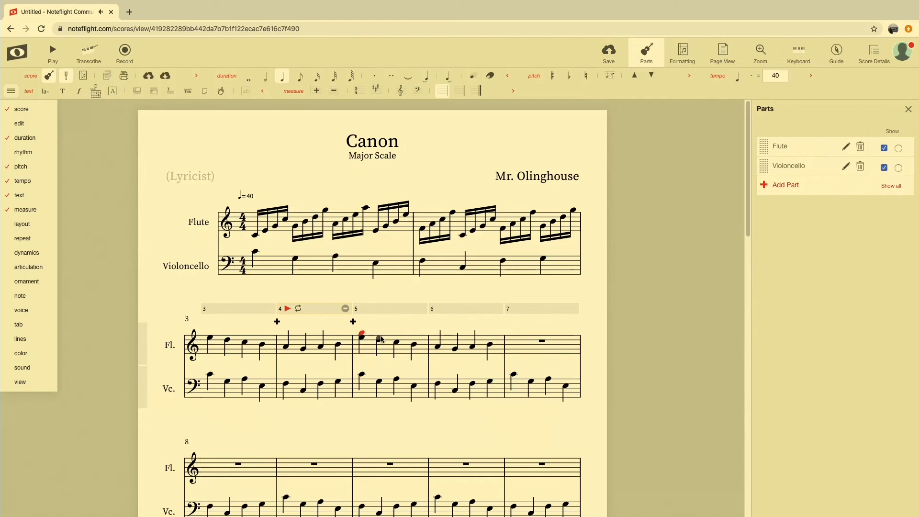
left_click(380, 338)
left_click(397, 340)
left_click(415, 341)
left_click(437, 343)
left_click(438, 343)
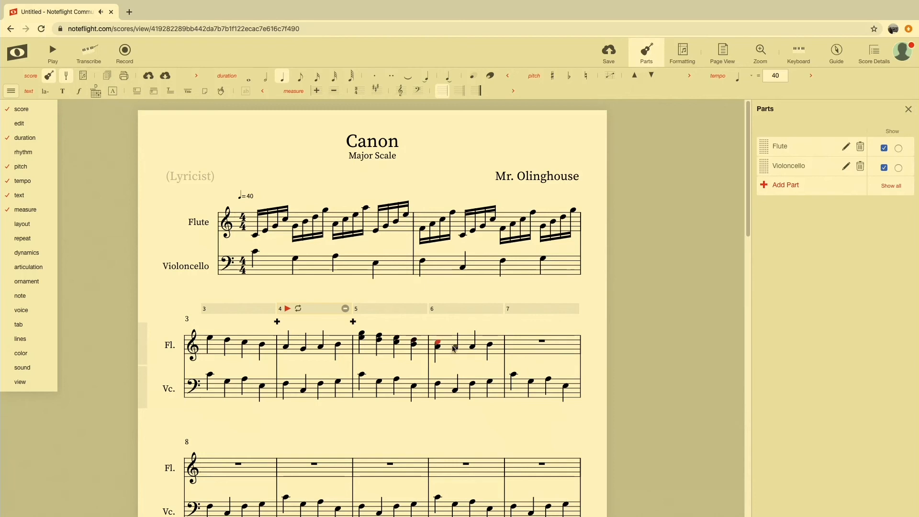
left_click(455, 346)
left_click(472, 343)
left_click(490, 341)
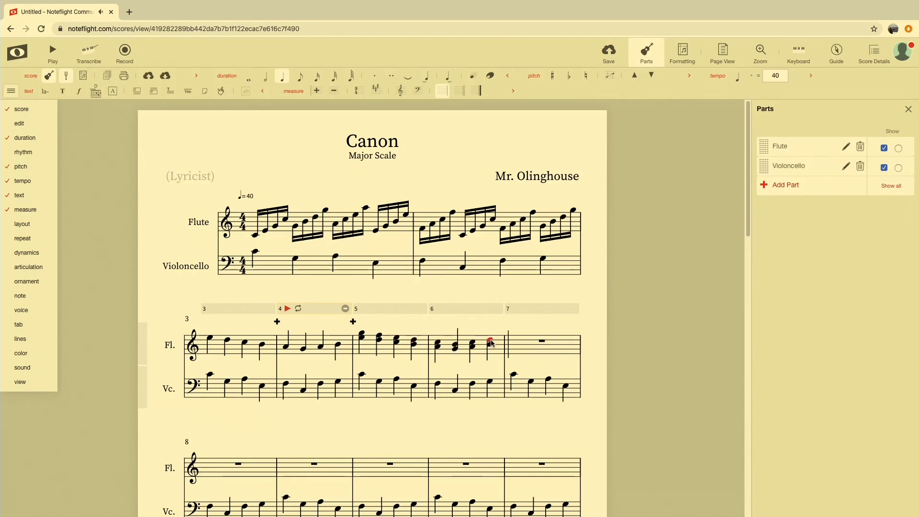
Step: Raise the upper note on beat 2 of the Flute's measure 6 to C and play back from measure 5
left_click(455, 346)
key("Up")
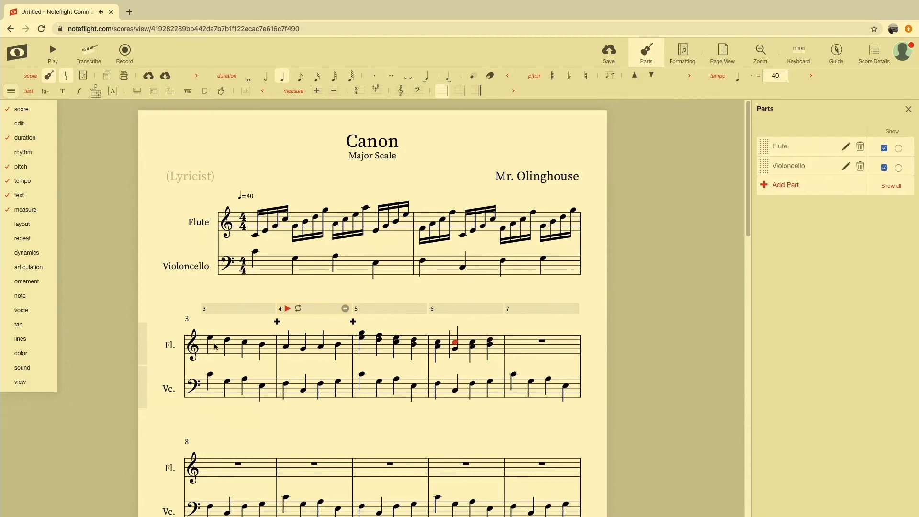
left_click(362, 337)
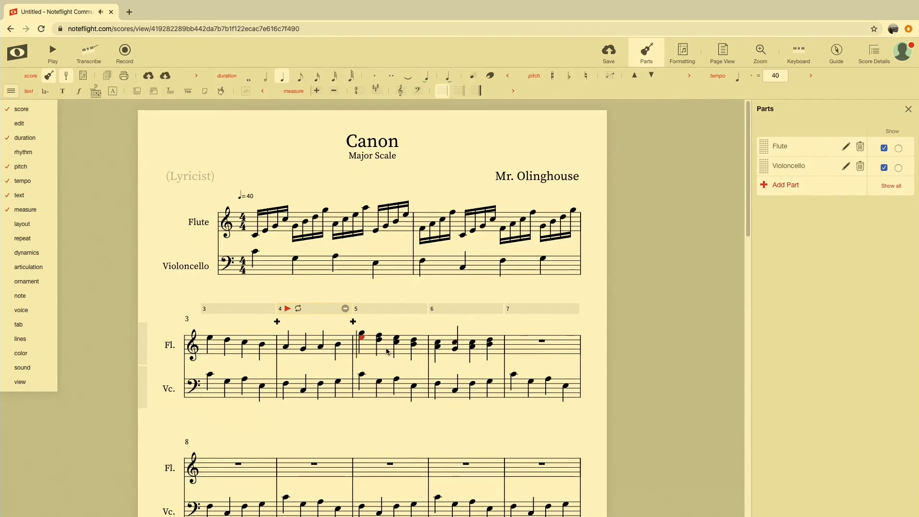
key("space")
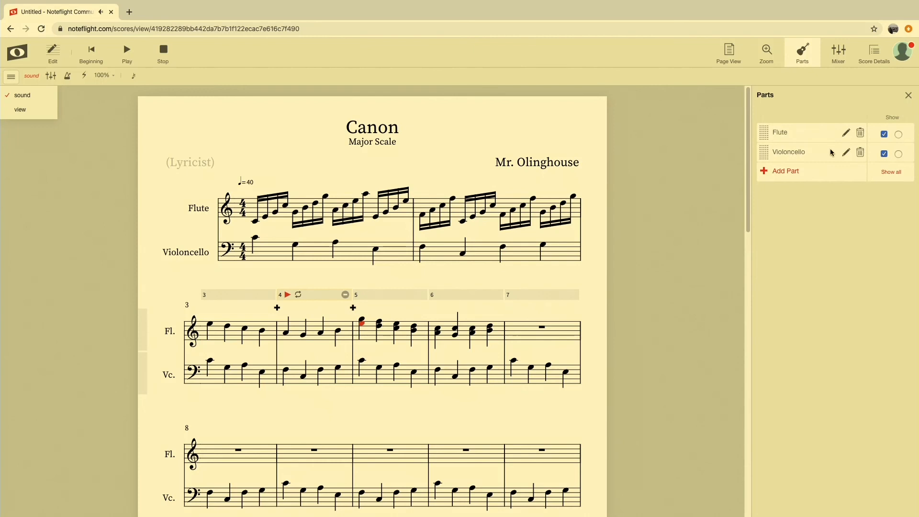
Step: Add a Guitar part from the Plucked Strings instruments to the score
left_click(786, 173)
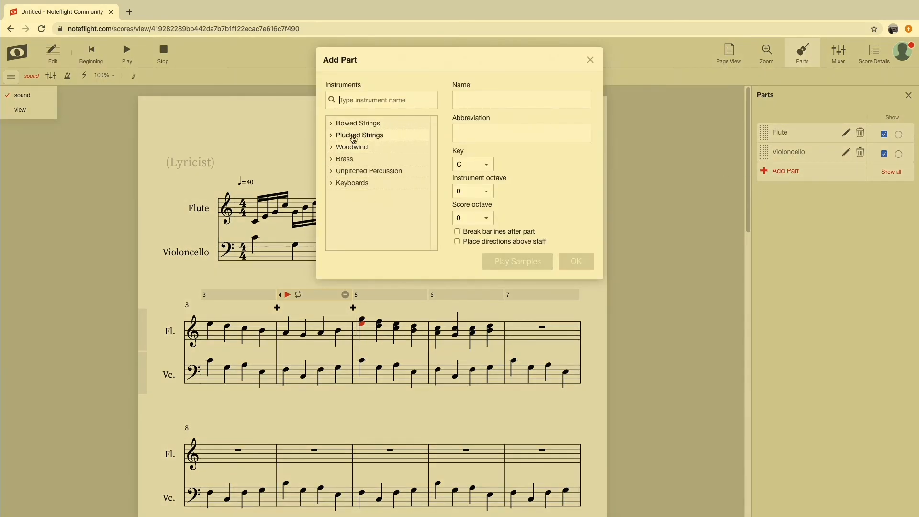
left_click(352, 138)
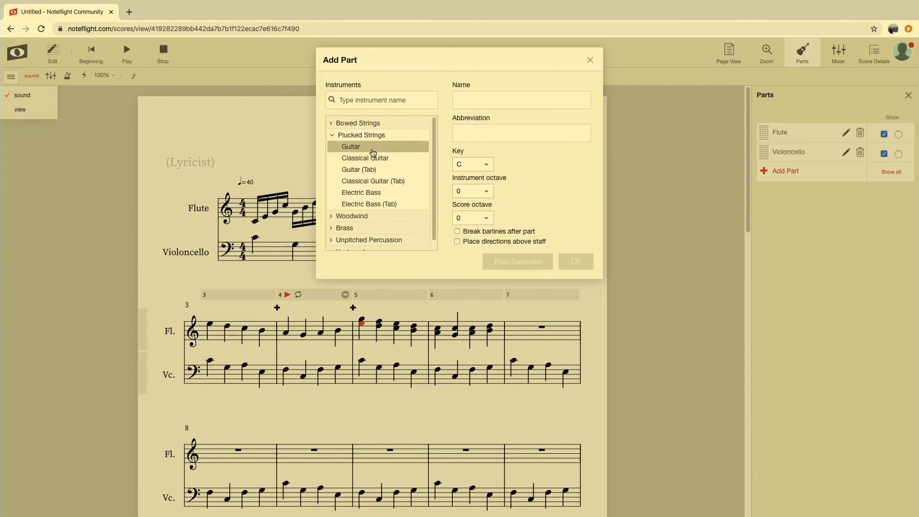
left_click(374, 150)
left_click(579, 262)
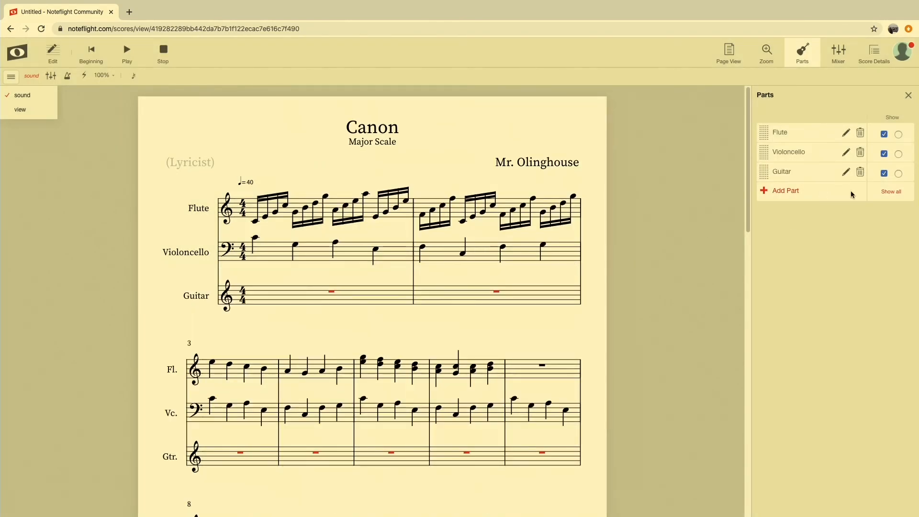
Step: Add a Viola part from the Bowed Strings instruments and try playback from the beginning of the score
left_click(777, 192)
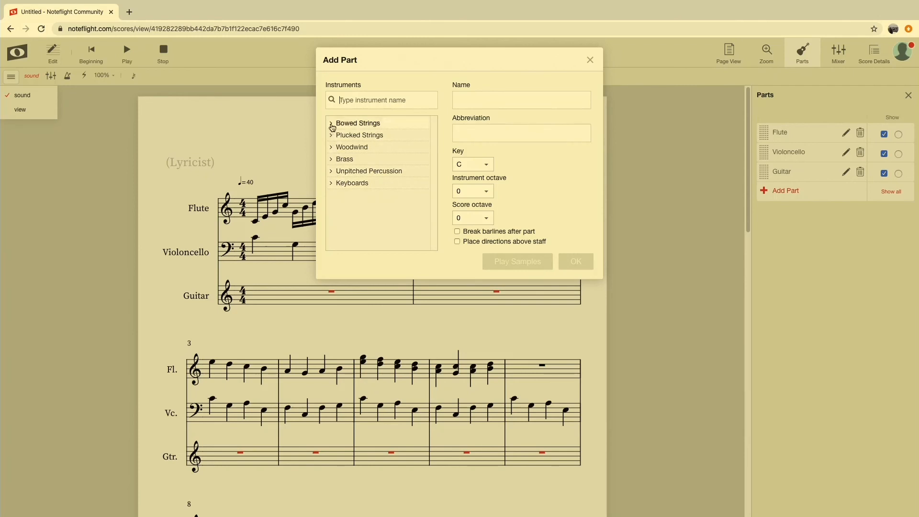
left_click(332, 125)
left_click(359, 158)
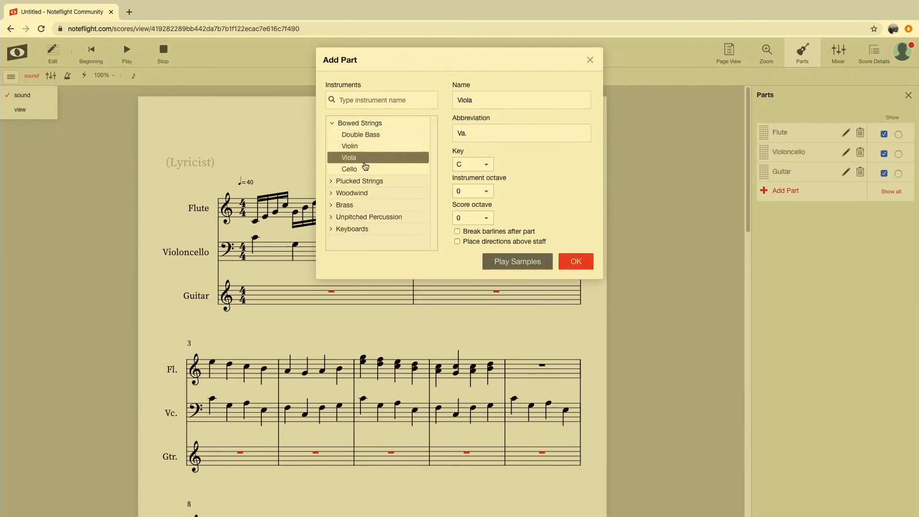
left_click(577, 261)
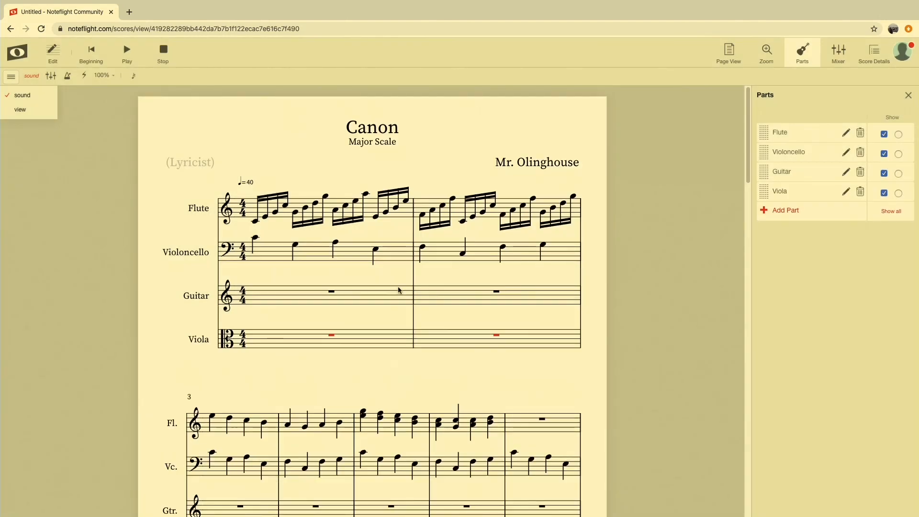
scroll(391, 289, "down", 1)
key("space")
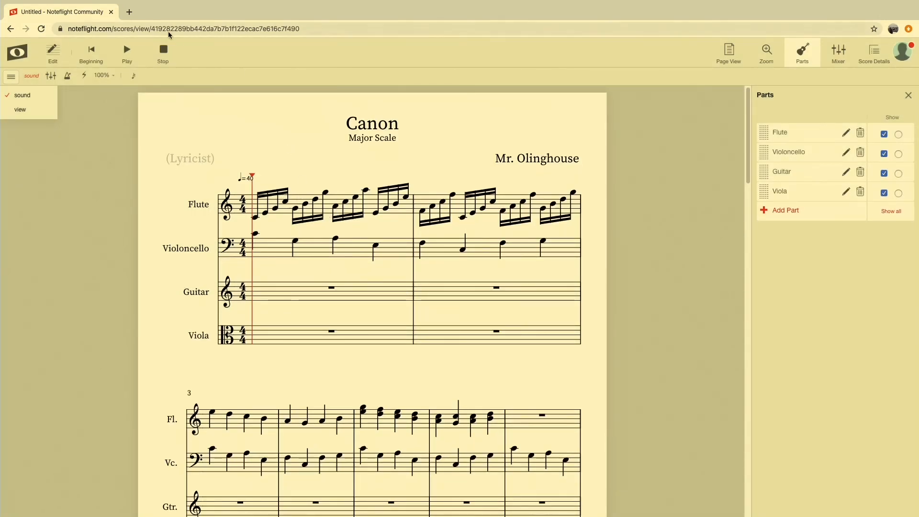
Step: Stop playback, copy the Flute's arpeggio from measures 1–2 into the Guitar and repeat it through measure 6
left_click(163, 53)
left_click(309, 215)
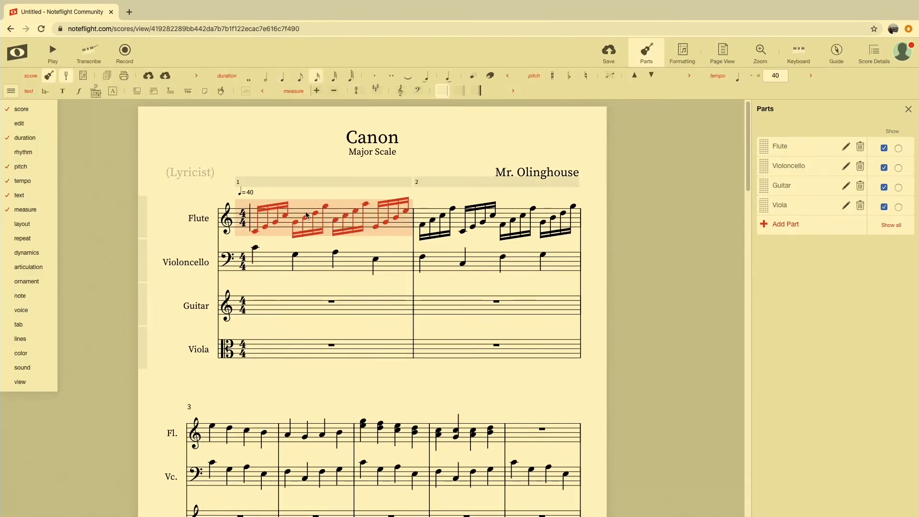
left_click(547, 217, "shift")
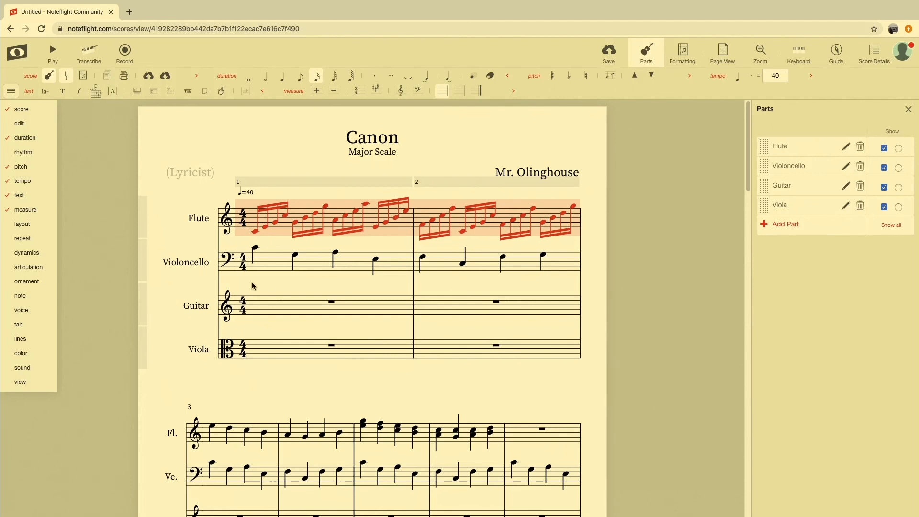
left_click(357, 310)
scroll(366, 329, "down", 5)
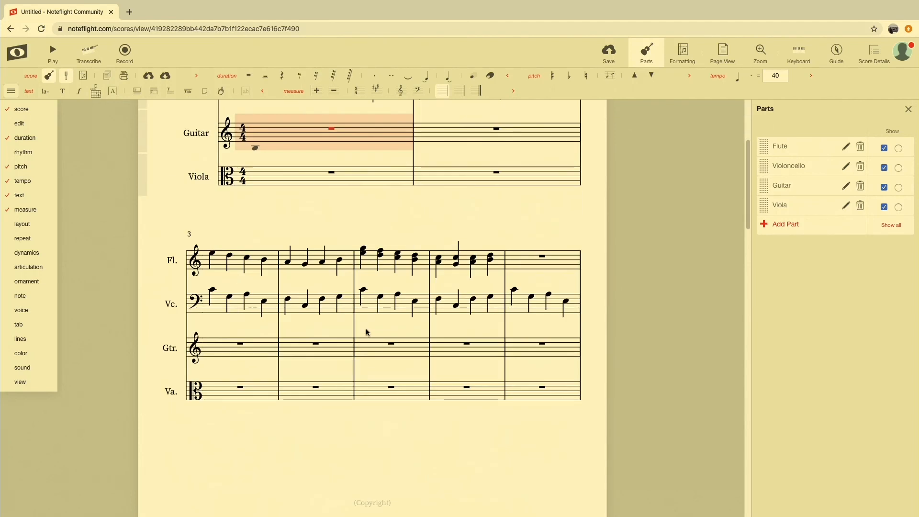
scroll(366, 329, "up", 3)
key("ctrl+v")
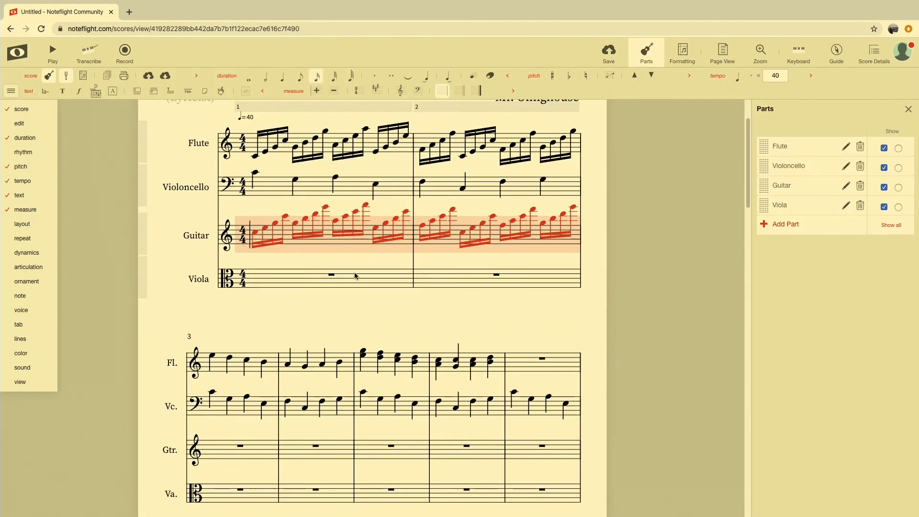
key("Right")
key("ctrl+v")
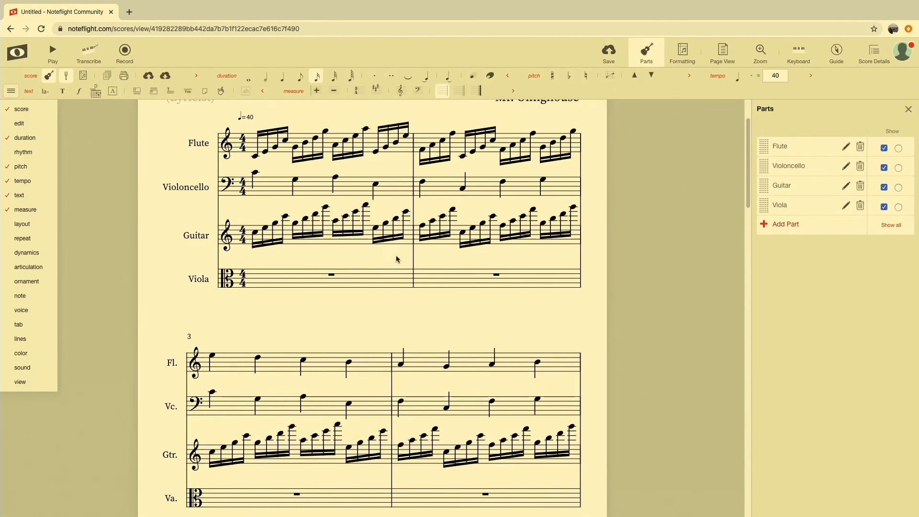
Step: Delete the Flute's arpeggio notes from measures 1 and 2
scroll(486, 278, "up", 3)
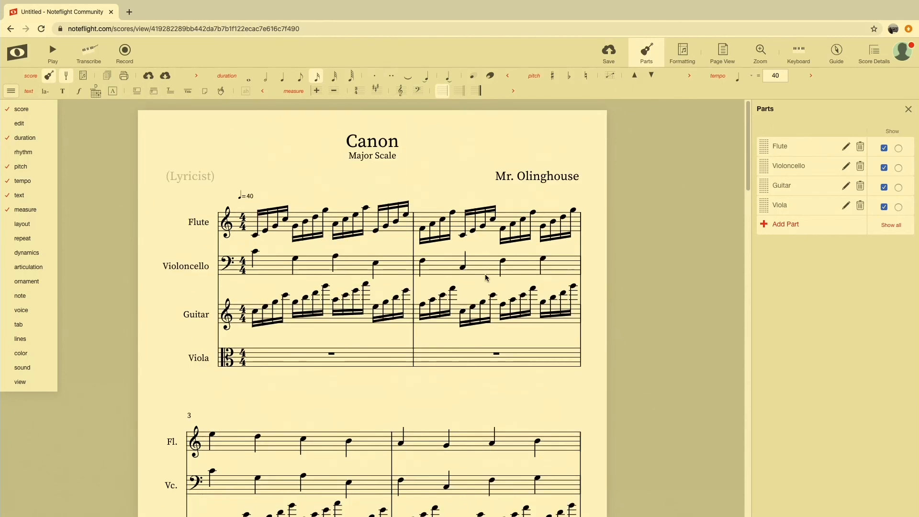
left_click(378, 228)
left_click(511, 218, "shift")
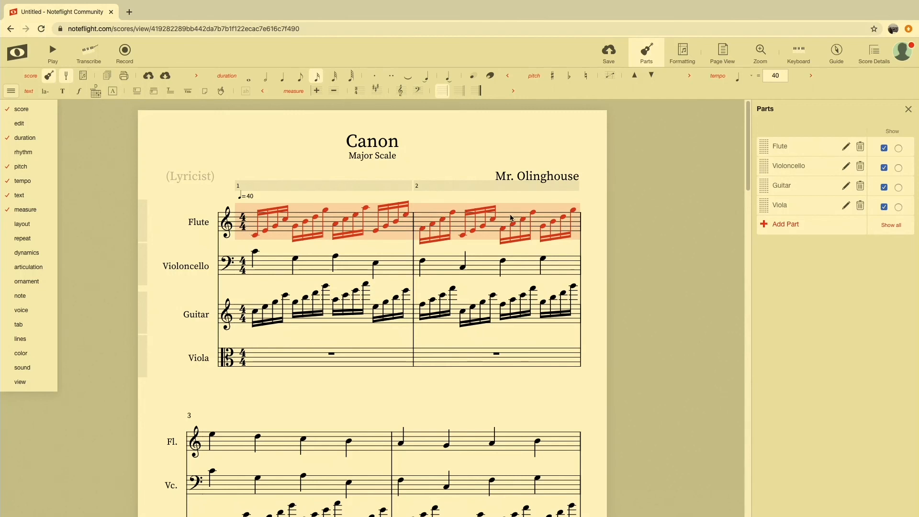
key("Delete")
scroll(297, 320, "down", 1)
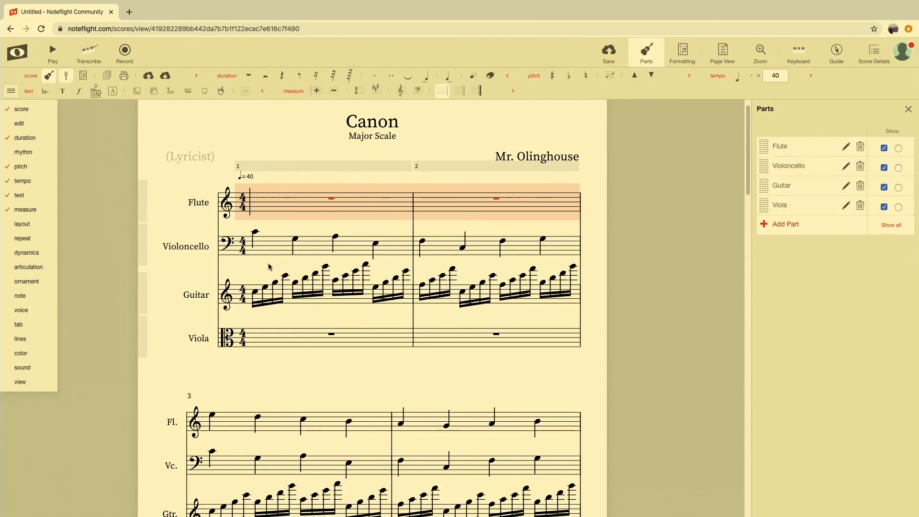
key("Escape")
Step: Copy the Flute's stepwise line from measures 3–4 into the Viola's measures 7–8, lowered a third to C, B, A, G and F, E, F, G
scroll(272, 279, "down", 10)
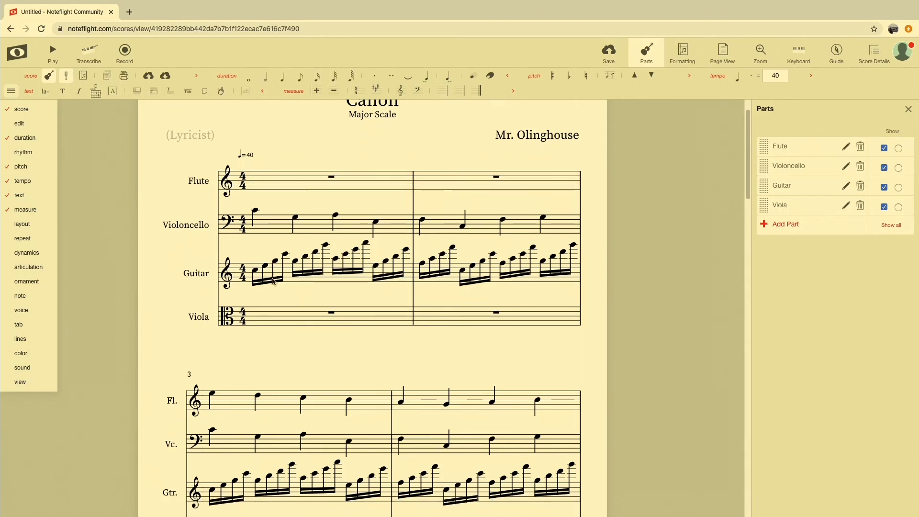
scroll(272, 278, "up", 8)
scroll(272, 278, "down", 4)
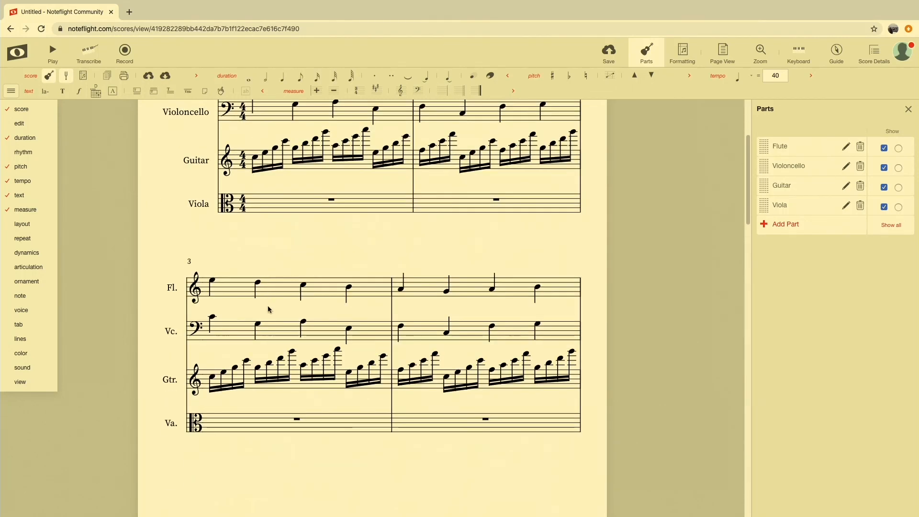
scroll(427, 307, "down", 18)
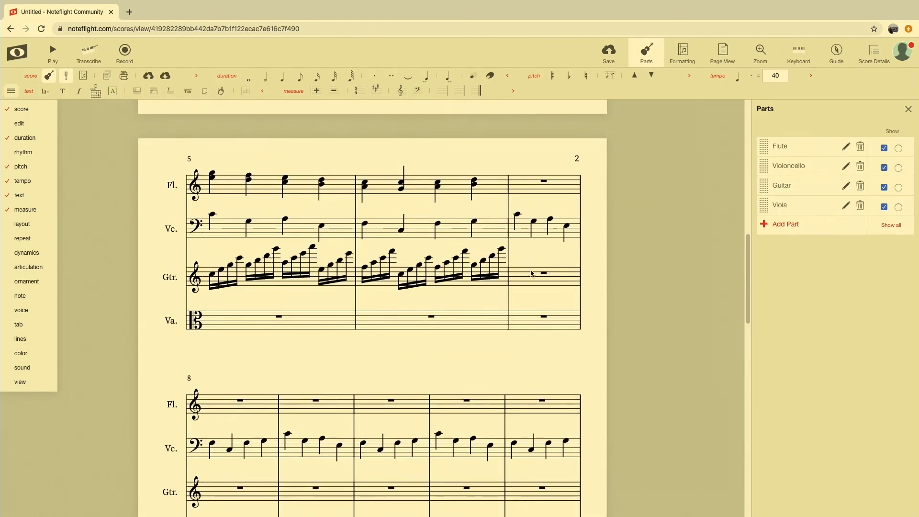
scroll(223, 205, "up", 13)
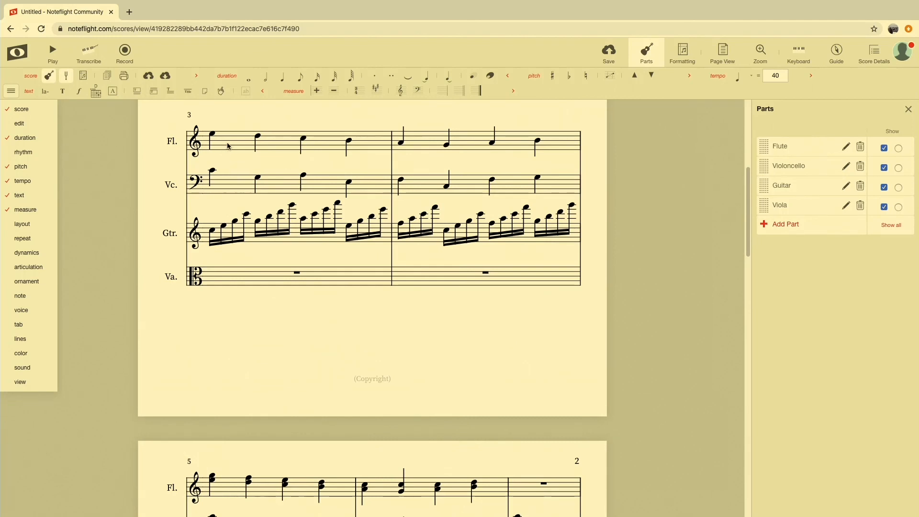
left_click(226, 146)
left_click(518, 146, "shift")
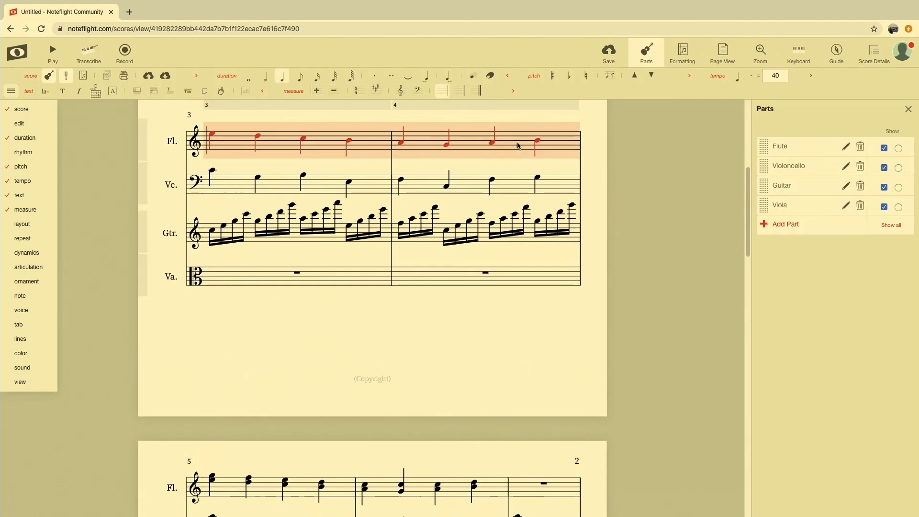
scroll(479, 282, "down", 13)
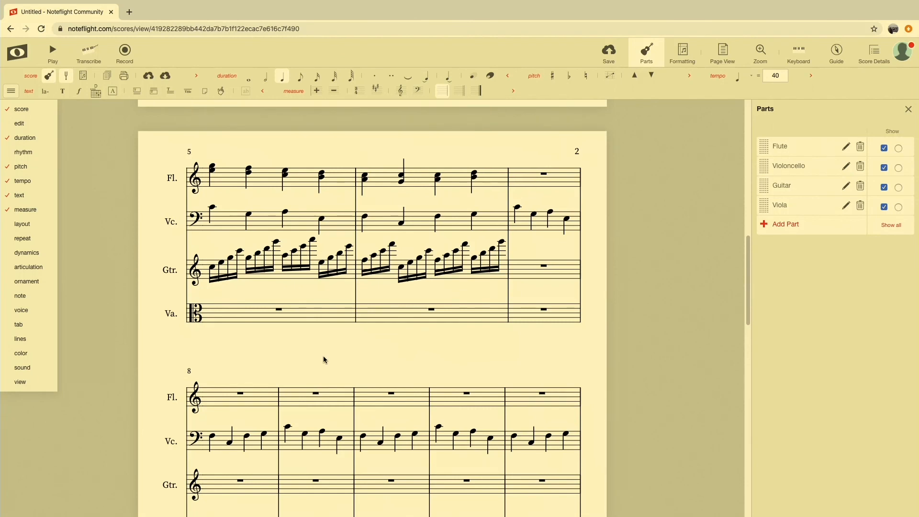
left_click(525, 318)
key("super+v")
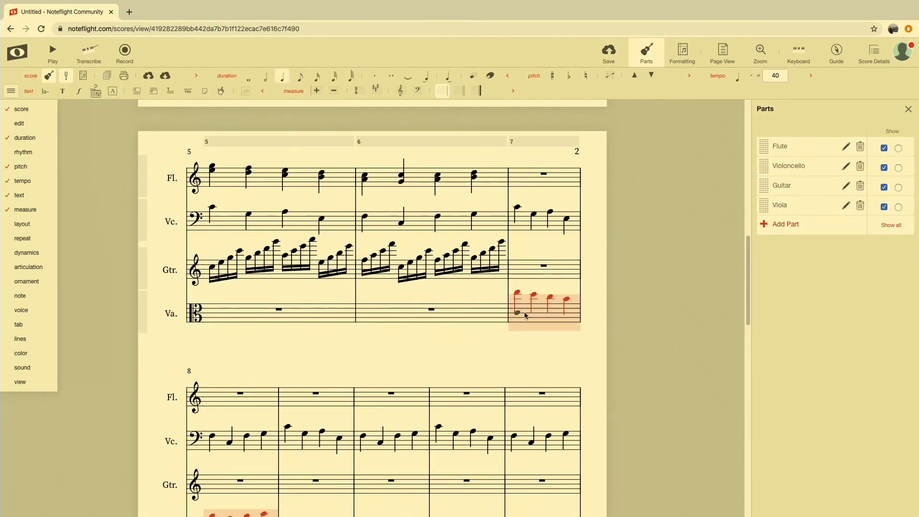
key("Down")
key("Down")
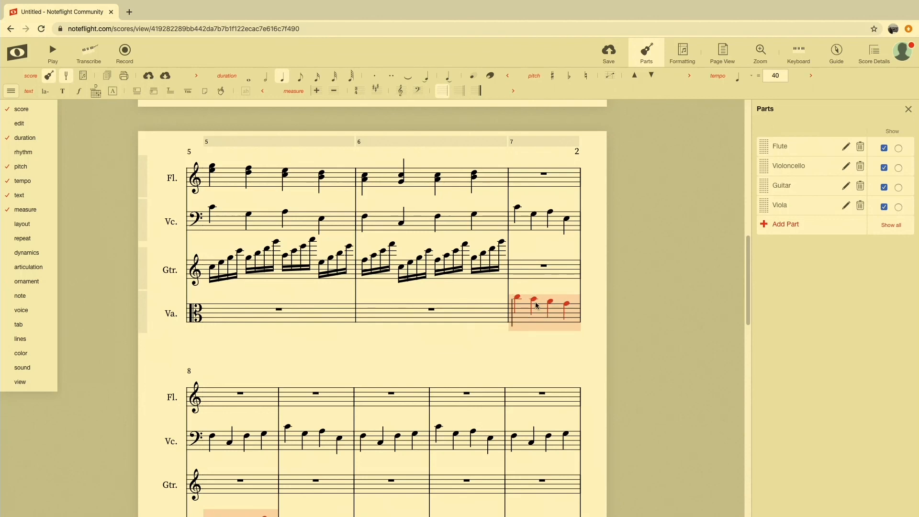
key("Left")
Step: Repeat the Flute's chords and the Guitar's arpeggio from measures 5–6 in measures 7 and 8
left_click(299, 181)
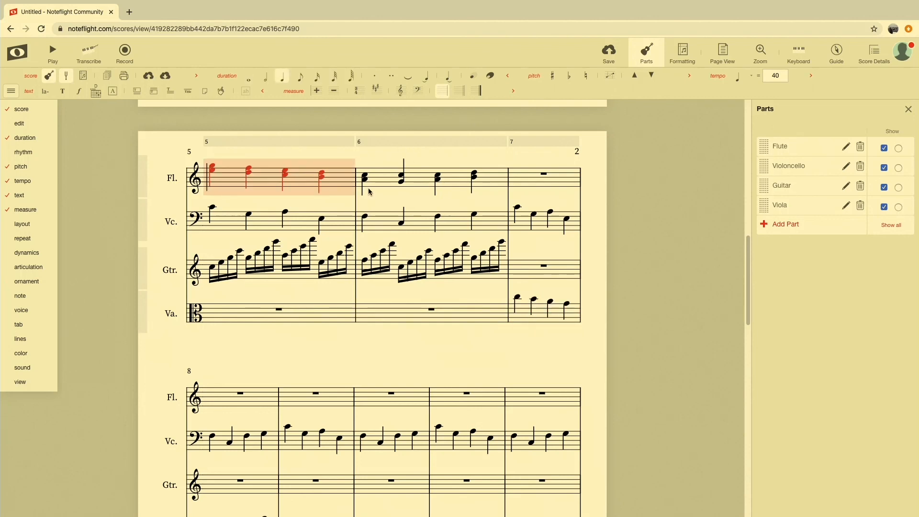
left_click(455, 189, "shift")
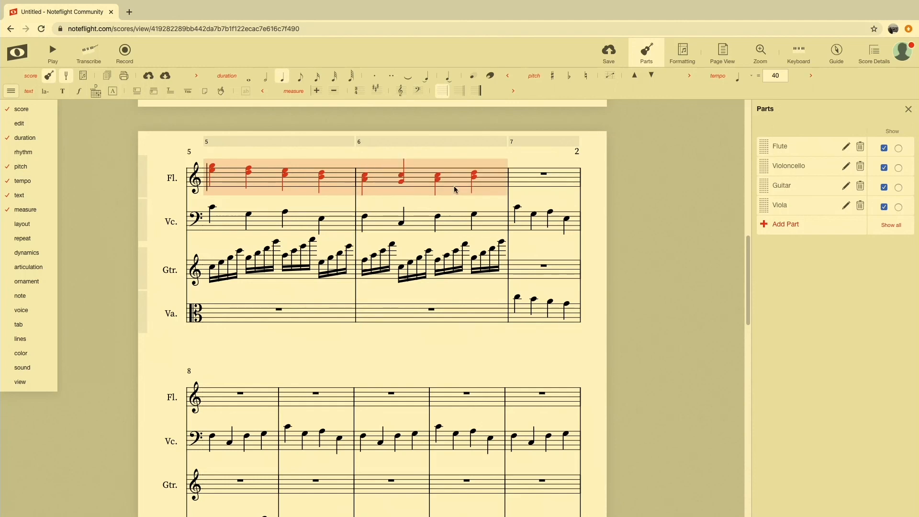
key("r")
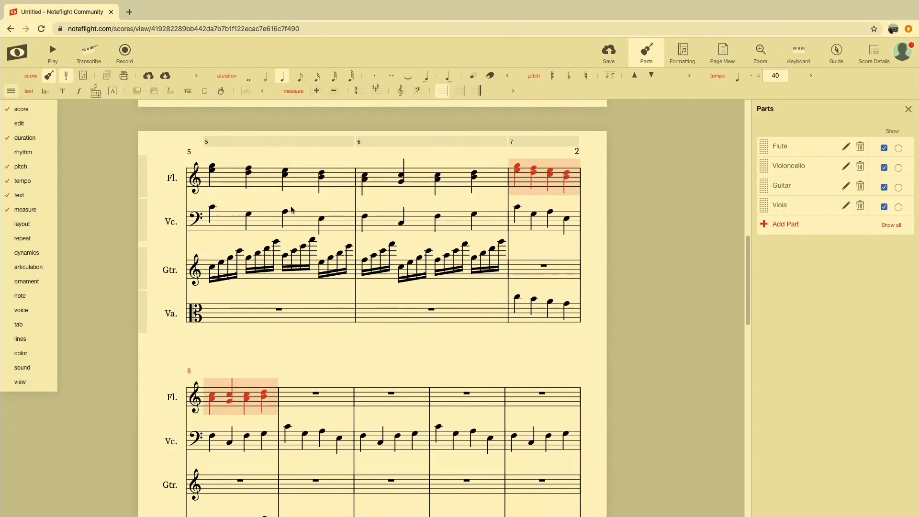
left_click(245, 275)
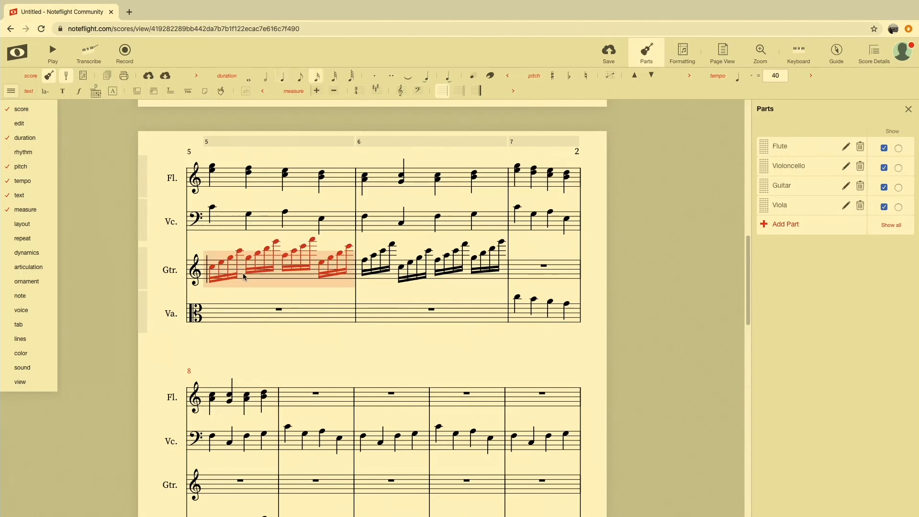
left_click(467, 276, "shift")
key("r")
Step: Go through the score in Strip View, Flow View and Perform View
scroll(438, 266, "up", 10)
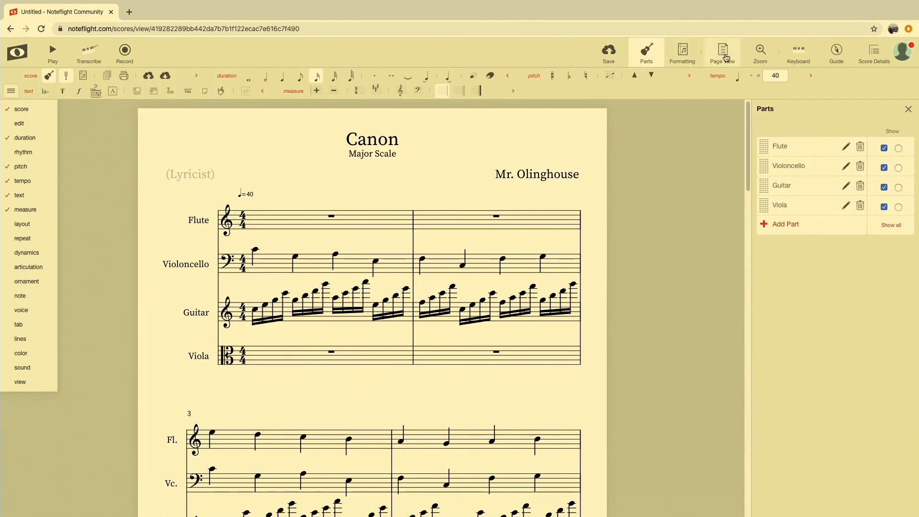
left_click(727, 57)
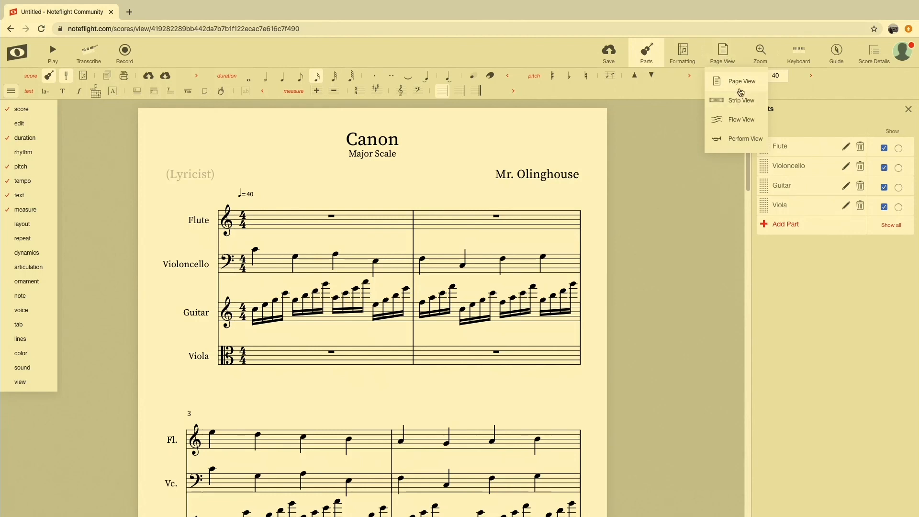
left_click(740, 101)
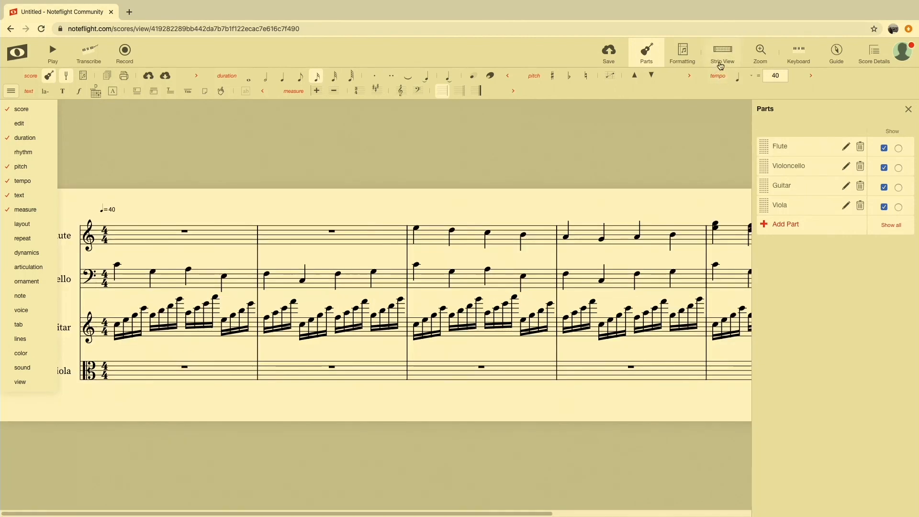
left_click(722, 61)
left_click(737, 120)
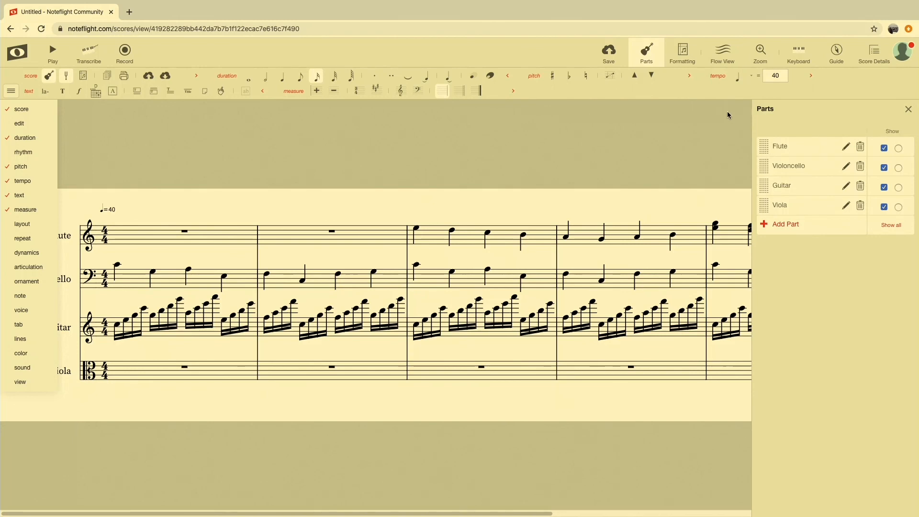
left_click(724, 59)
left_click(745, 145)
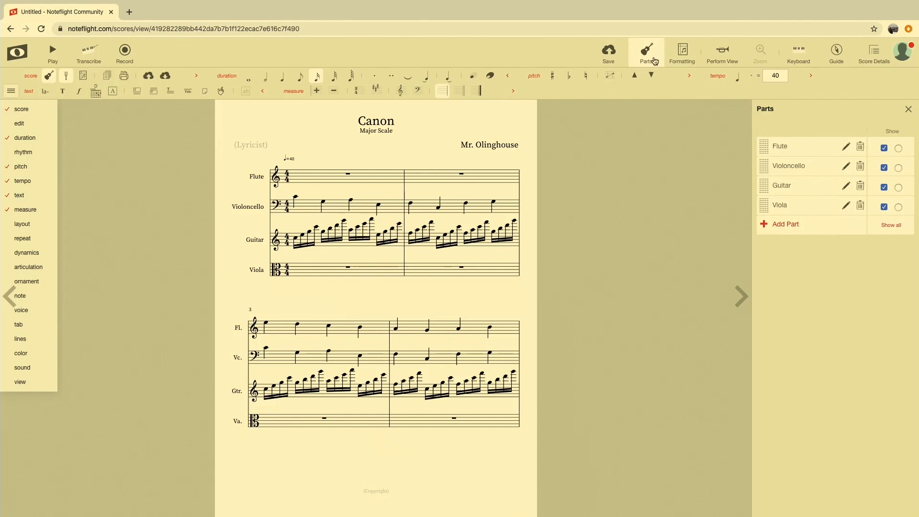
Step: Open and close the score's formatting options, and set the score display to Strip View
left_click(693, 58)
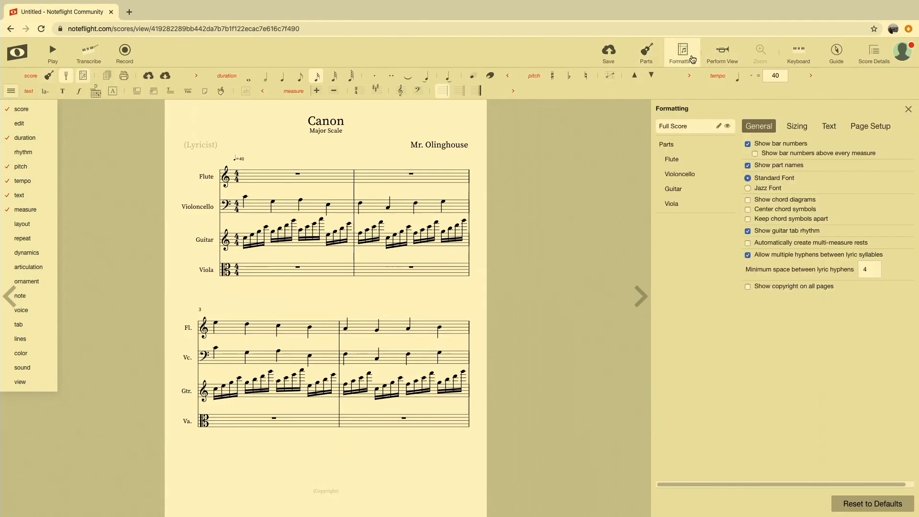
left_click(683, 51)
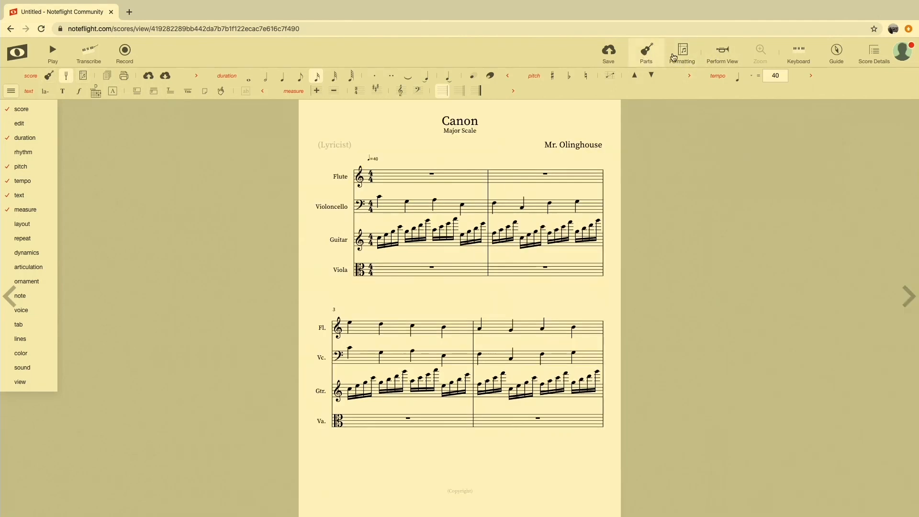
left_click(732, 58)
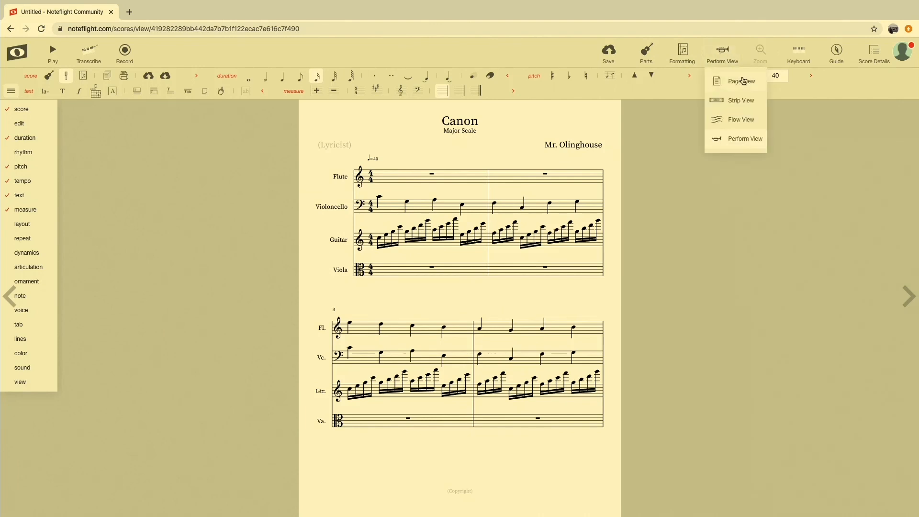
left_click(740, 102)
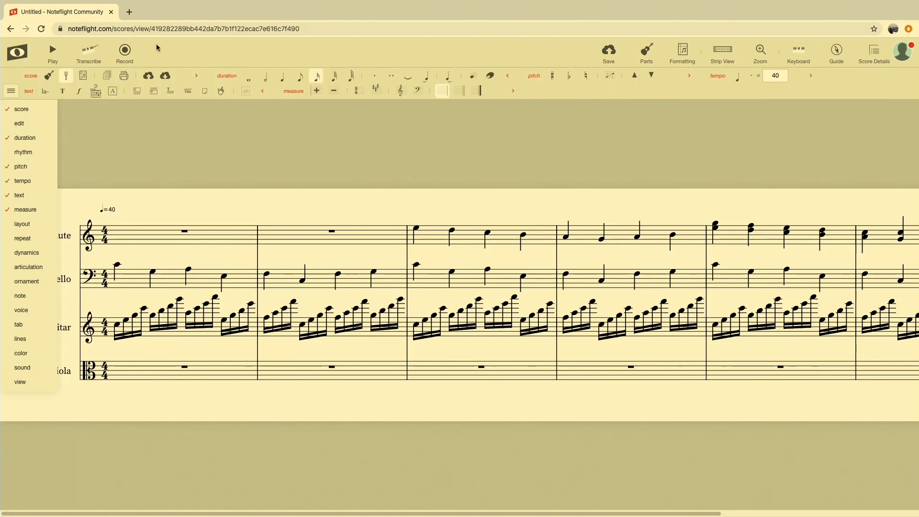
Step: Play back from the Guitar's selected measures 7–8, pause, and move the playback position to measure 9
left_click(56, 53)
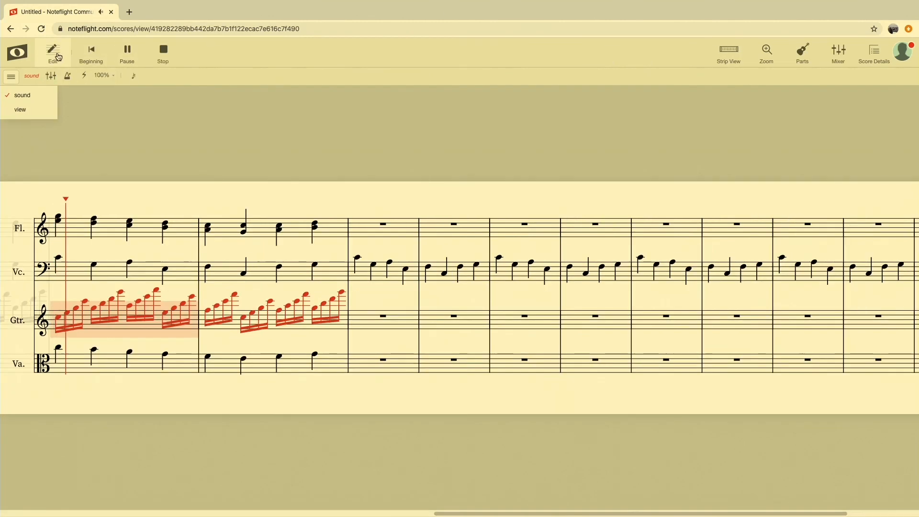
key("space")
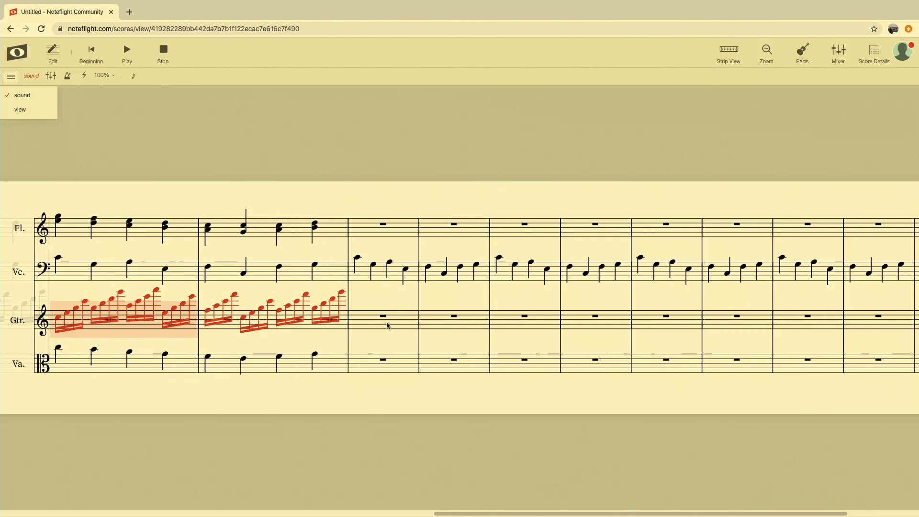
left_click(369, 327)
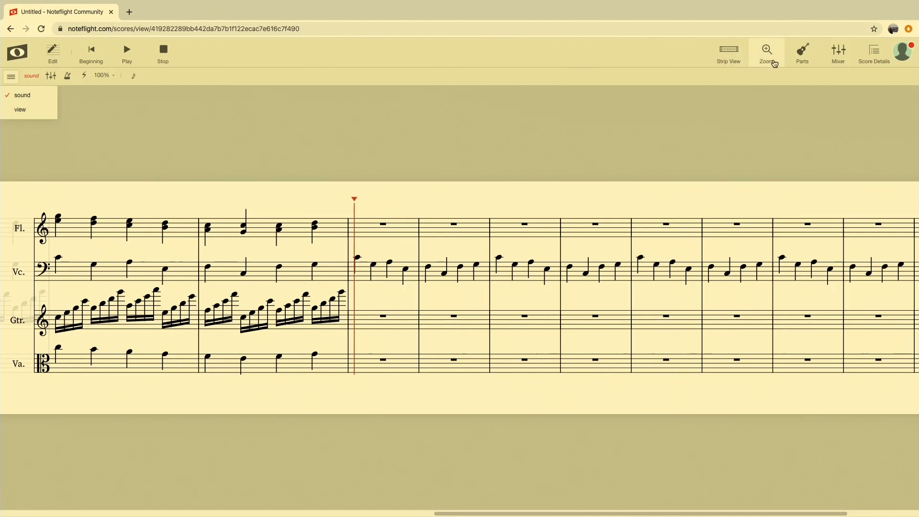
Step: Switch to Page View, set the playback position to the start of measure 1, and return to Strip View
left_click(744, 62)
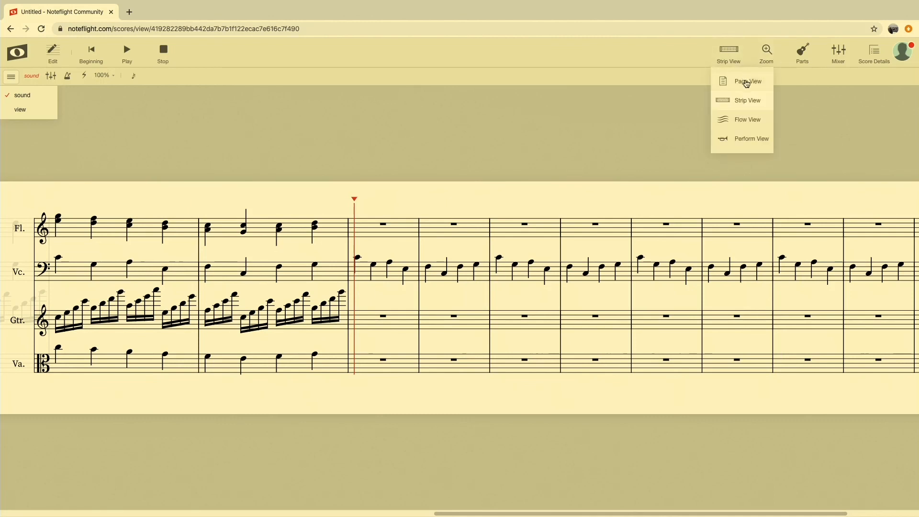
left_click(745, 80)
left_click(338, 238)
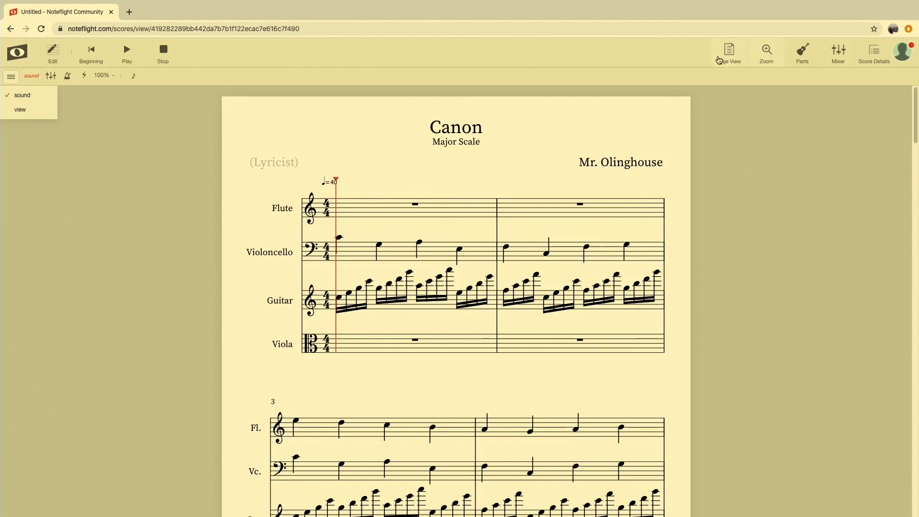
left_click(724, 58)
left_click(746, 99)
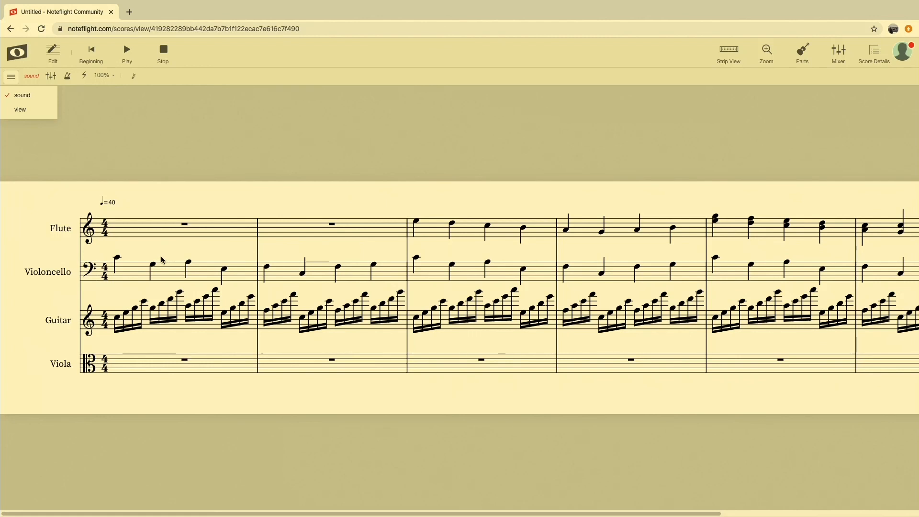
Step: Play back the score from the start of measure 1 and switch the display to Page View
key("space")
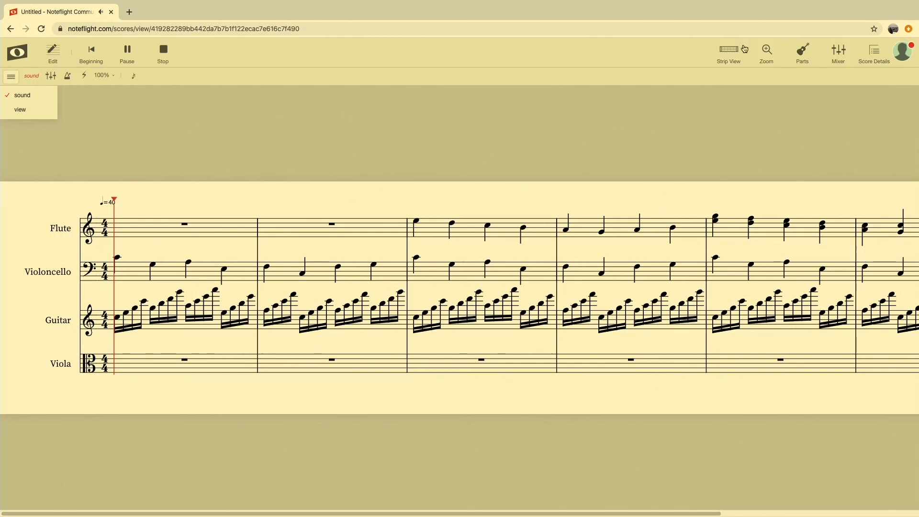
left_click(738, 54)
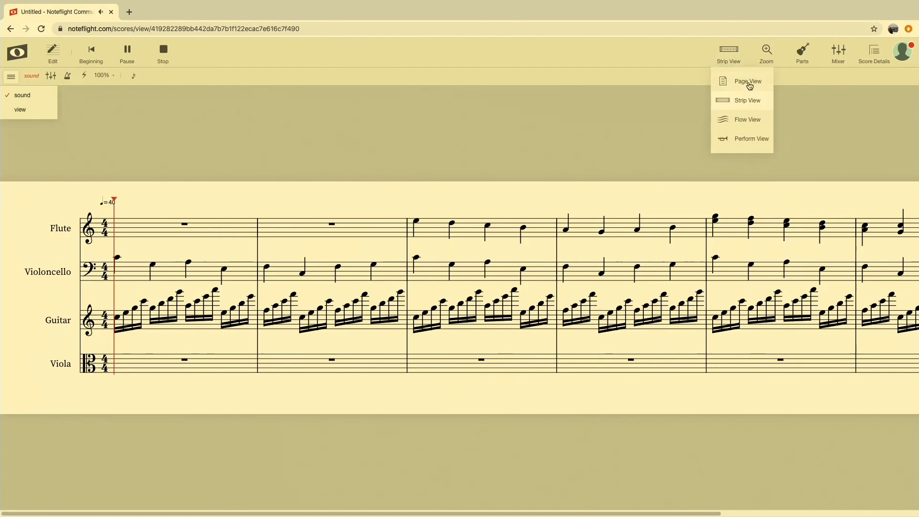
left_click(750, 85)
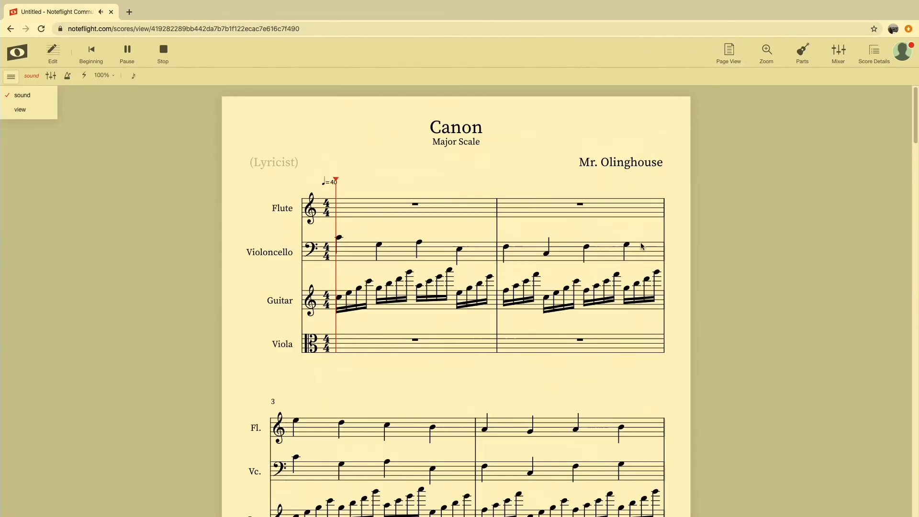
Step: Set the score display to Flow View and stop the playback to return to editing
left_click(728, 52)
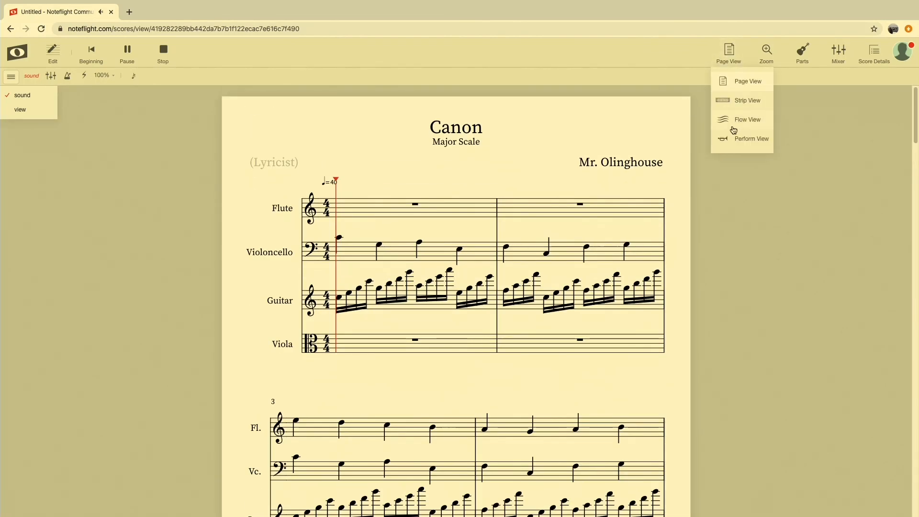
left_click(734, 120)
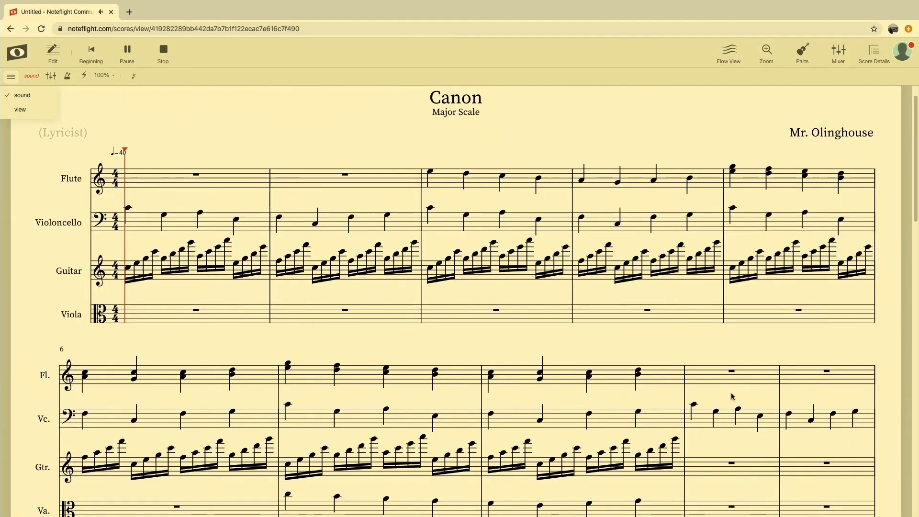
key("space")
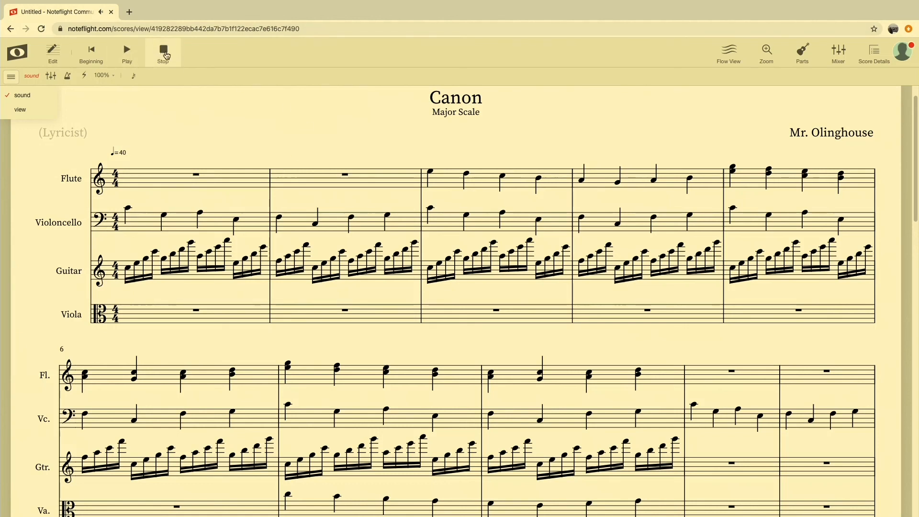
left_click(166, 56)
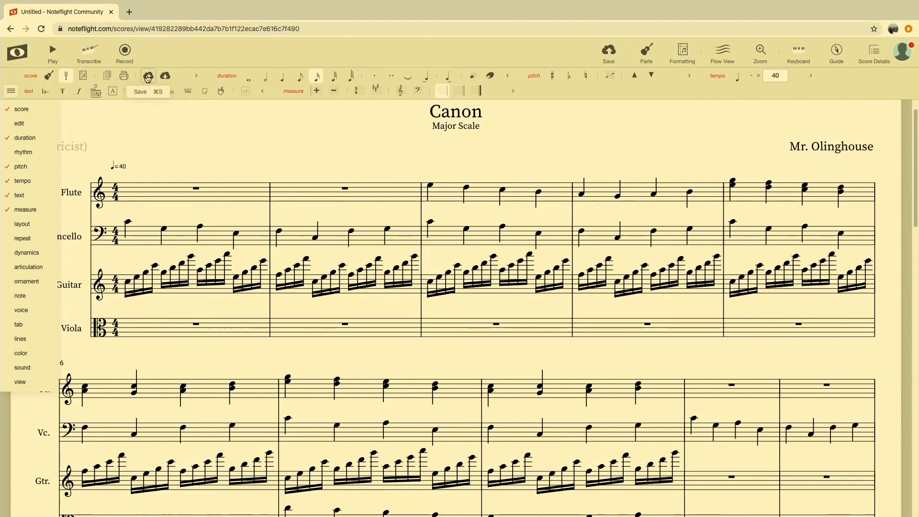
Step: Save the Canon score and go to the My Scores page
left_click(148, 78)
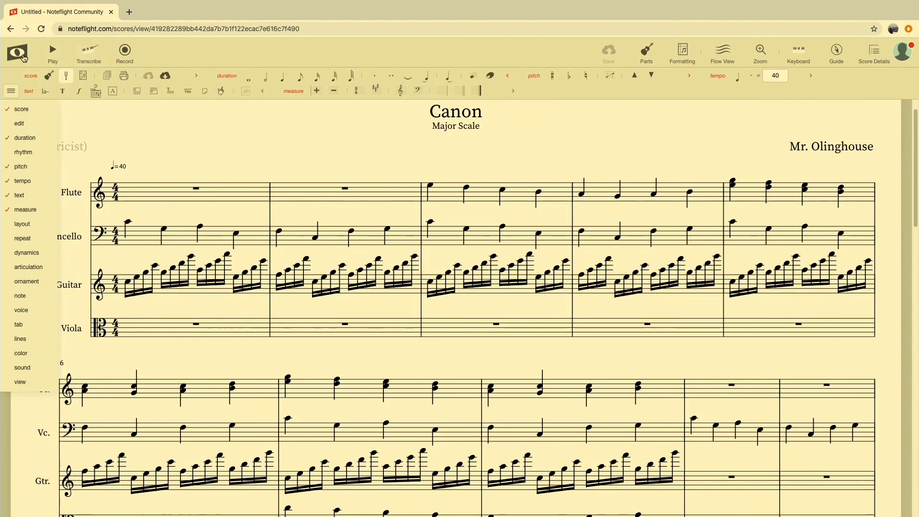
left_click(17, 52)
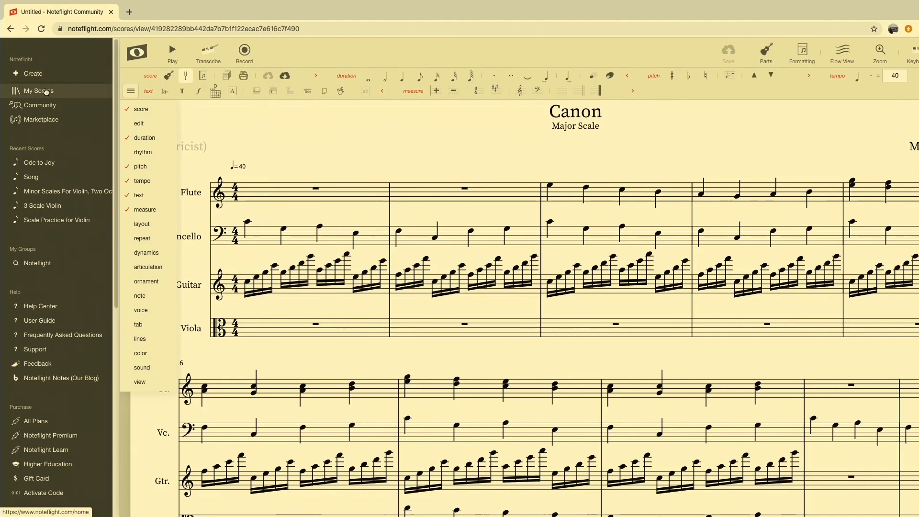
left_click(46, 92)
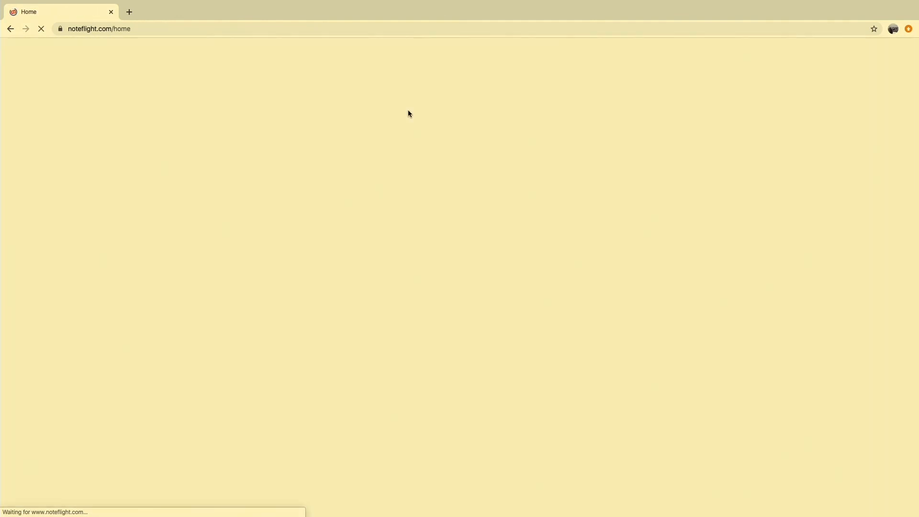